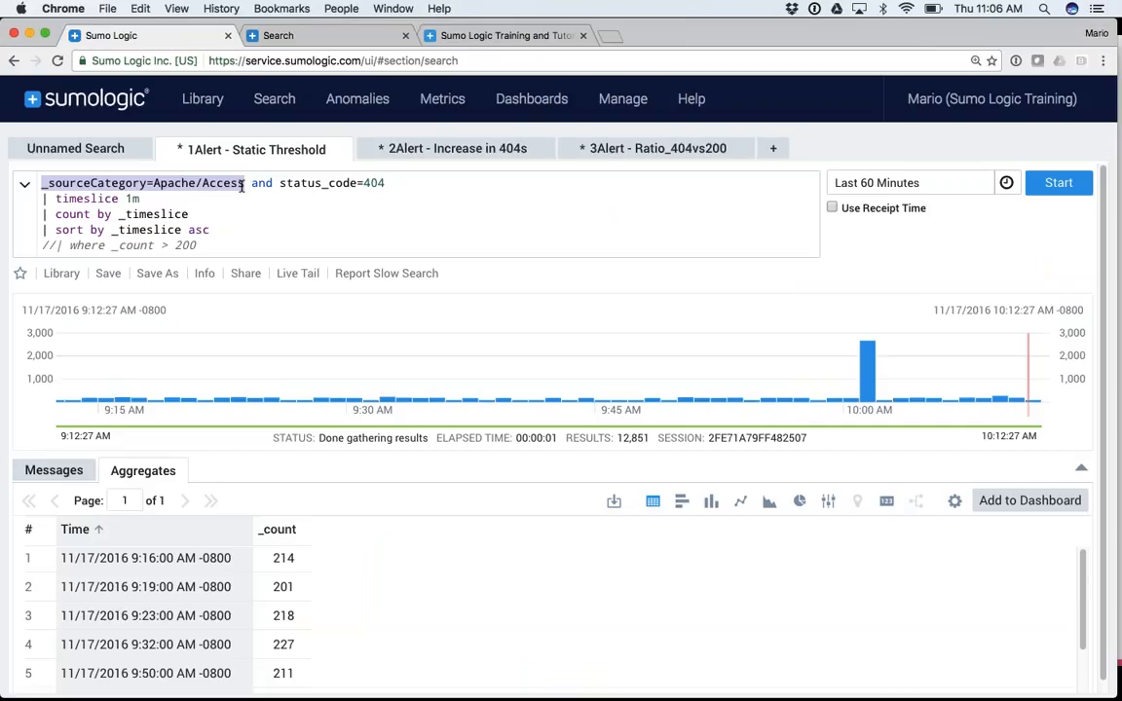
pyautogui.click(259, 184)
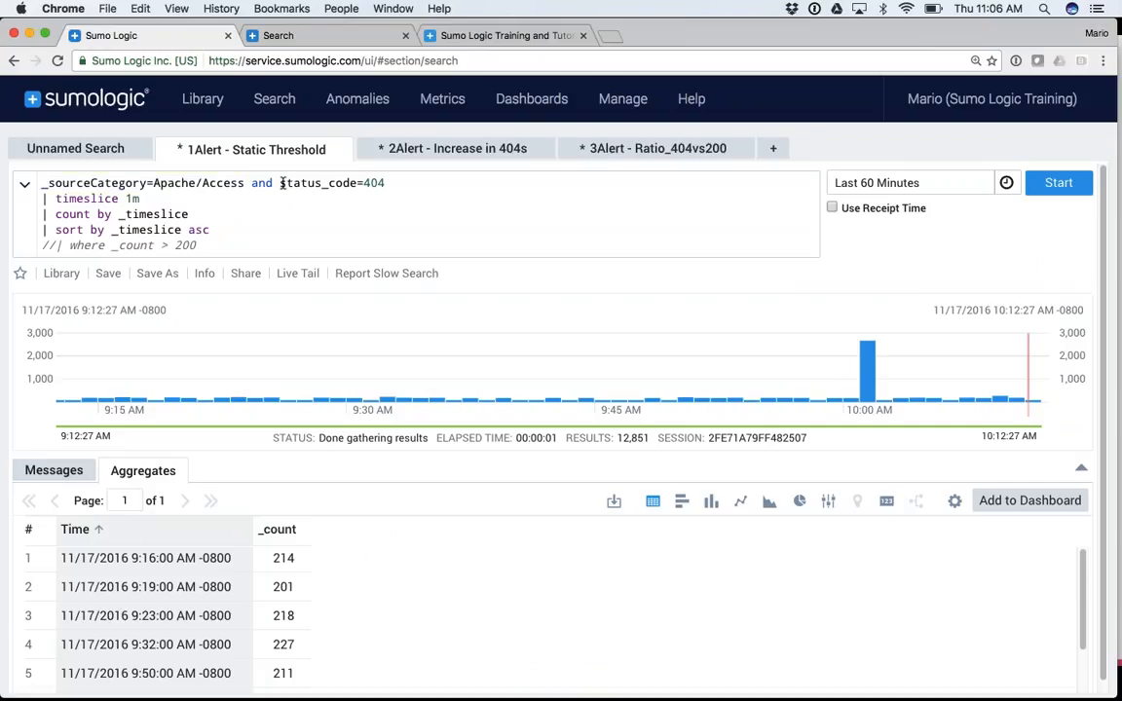
pyautogui.moveTo(280, 183); pyautogui.dragTo(387, 179)
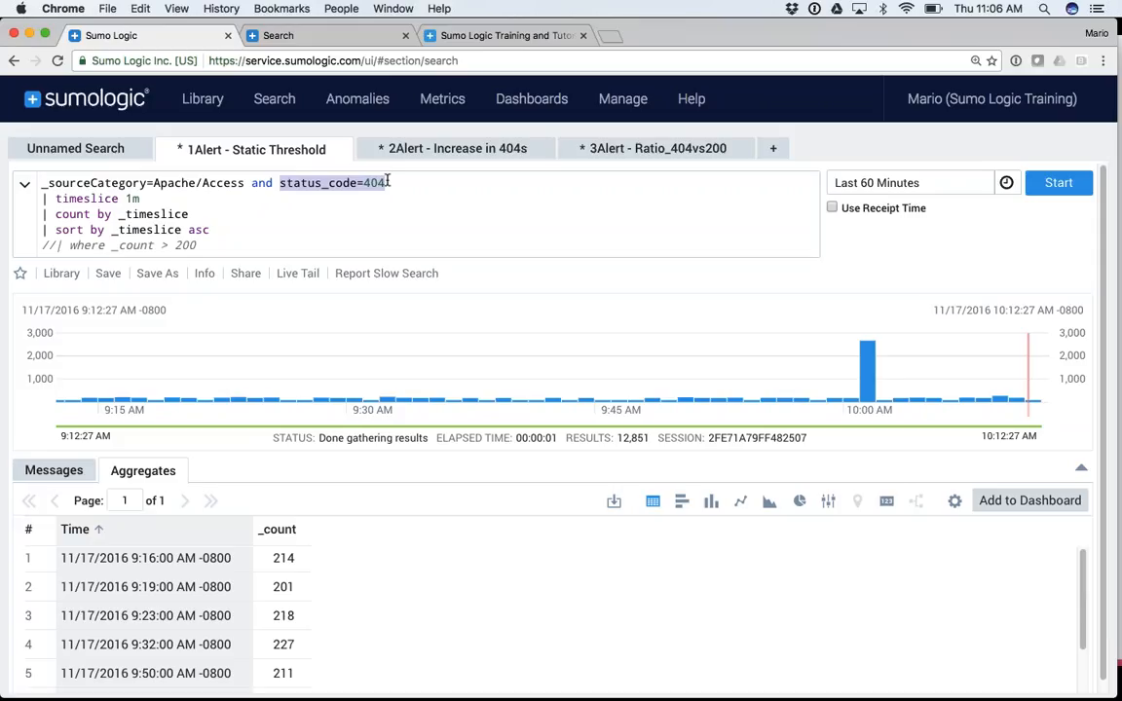
pyautogui.moveTo(139, 199); pyautogui.dragTo(40, 199)
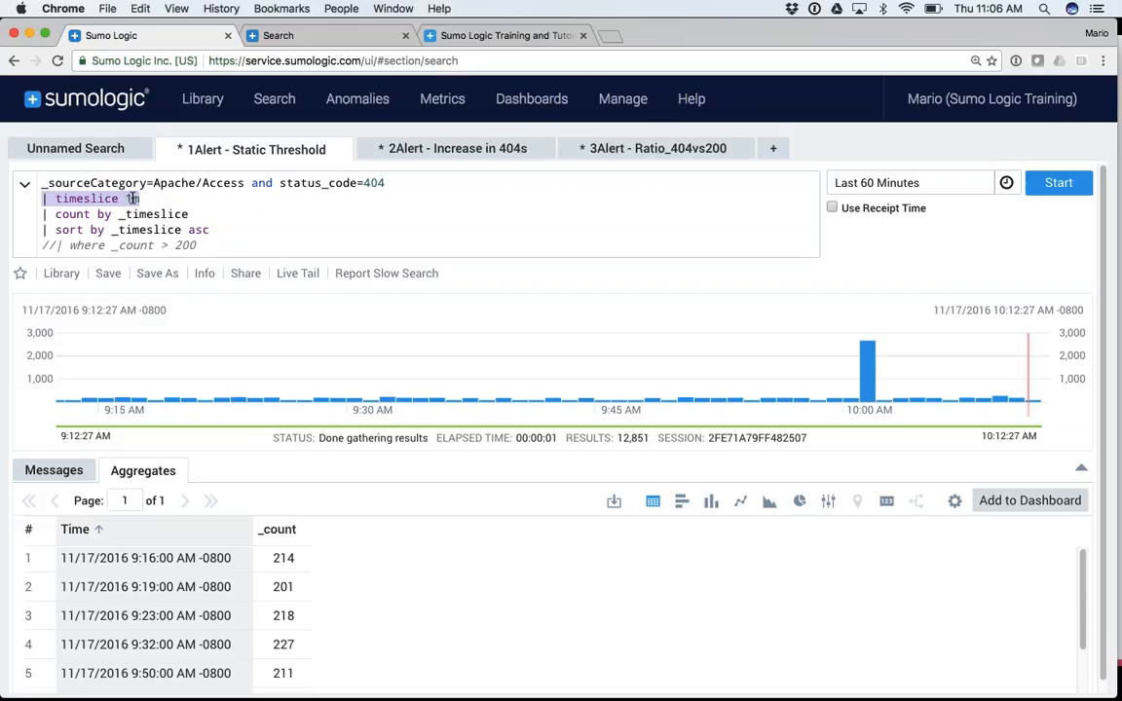
pyautogui.doubleClick(72, 216)
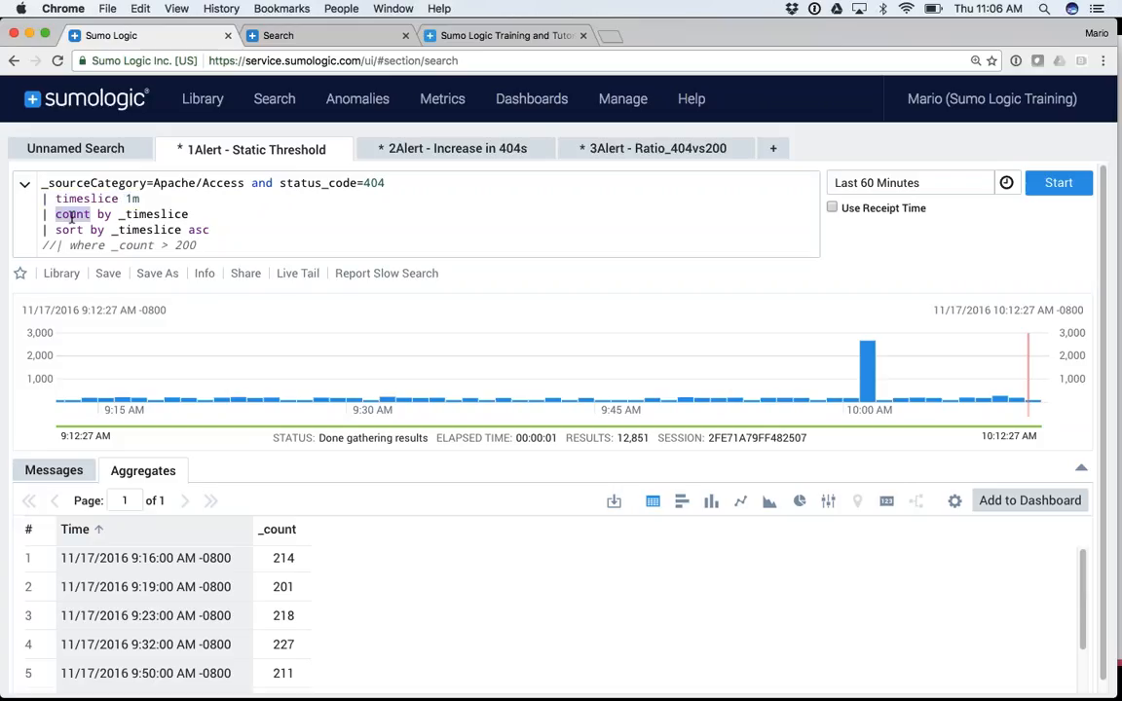
pyautogui.moveTo(281, 183); pyautogui.dragTo(390, 183)
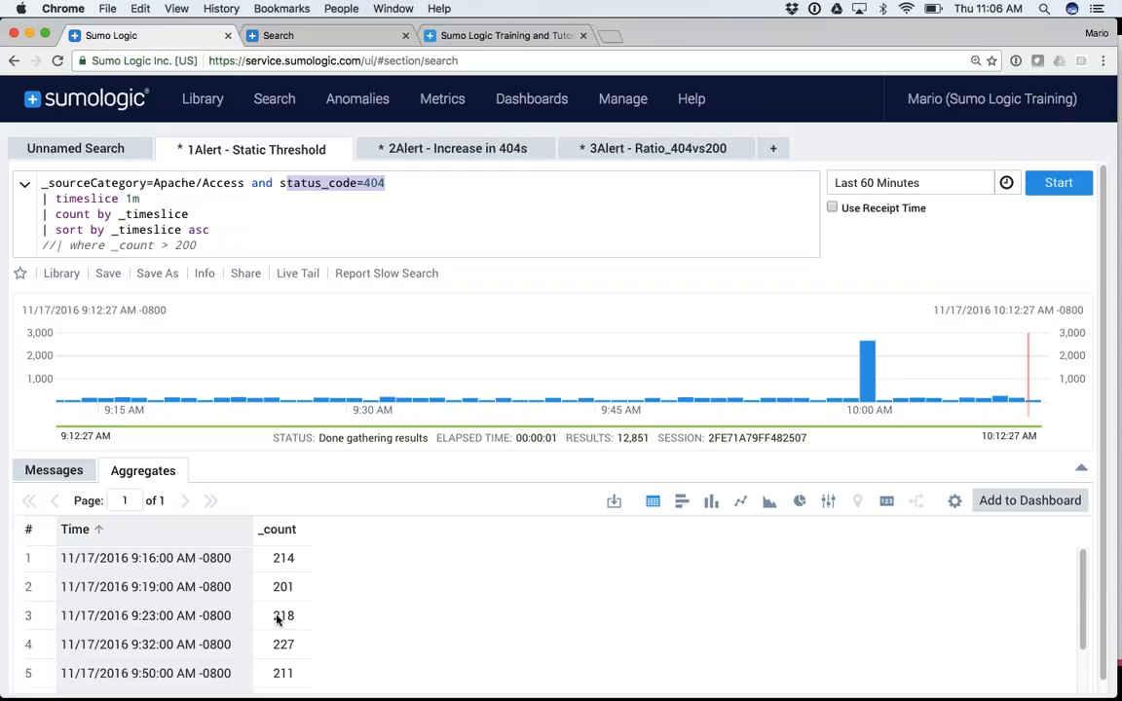
pyautogui.scroll(-5, 278, 619)
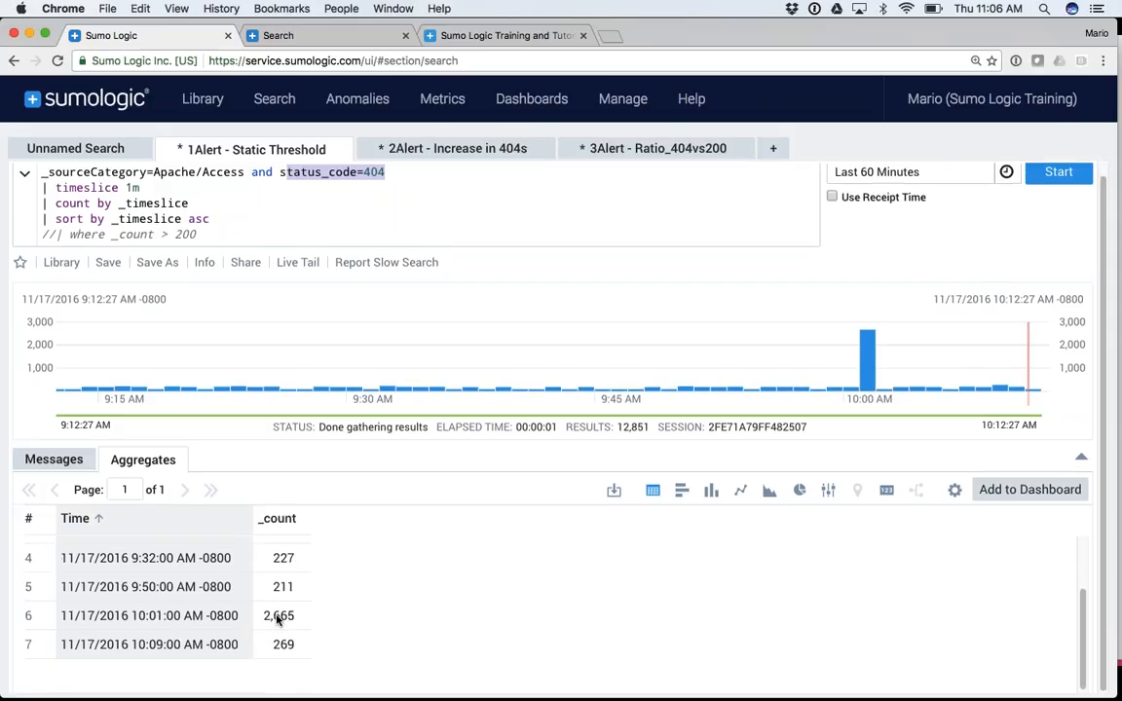
pyautogui.scroll(5, 278, 619)
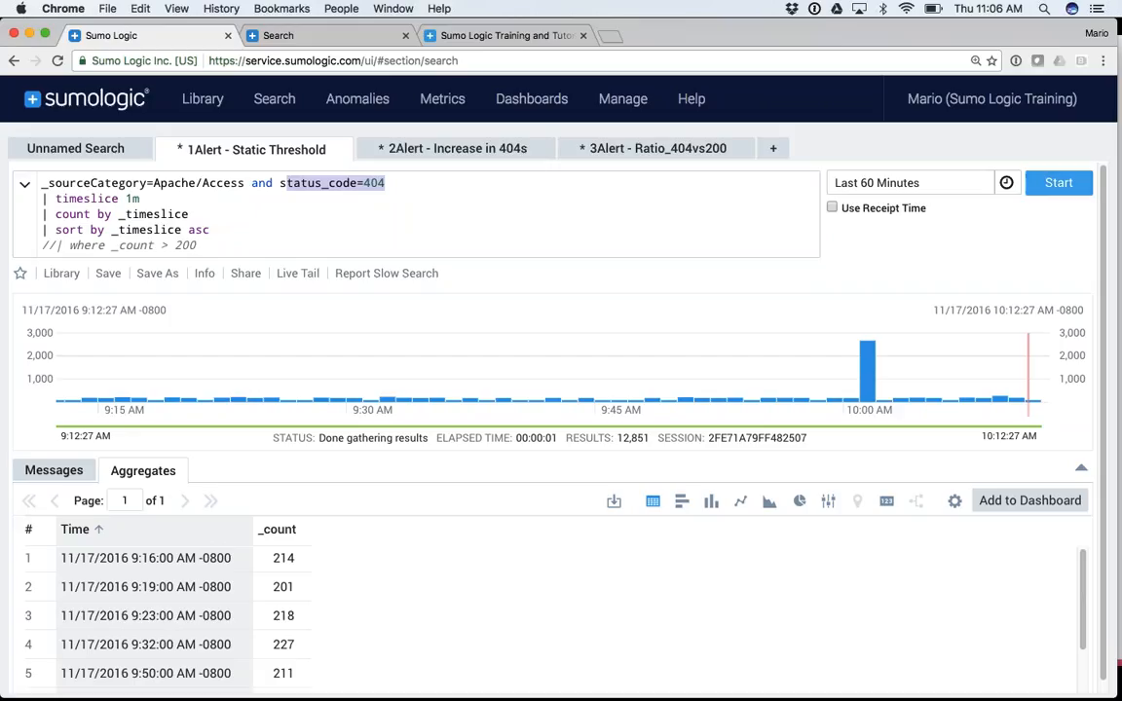
# Re-run the 404 search over the latest hour and review the results
pyautogui.click(1055, 184)
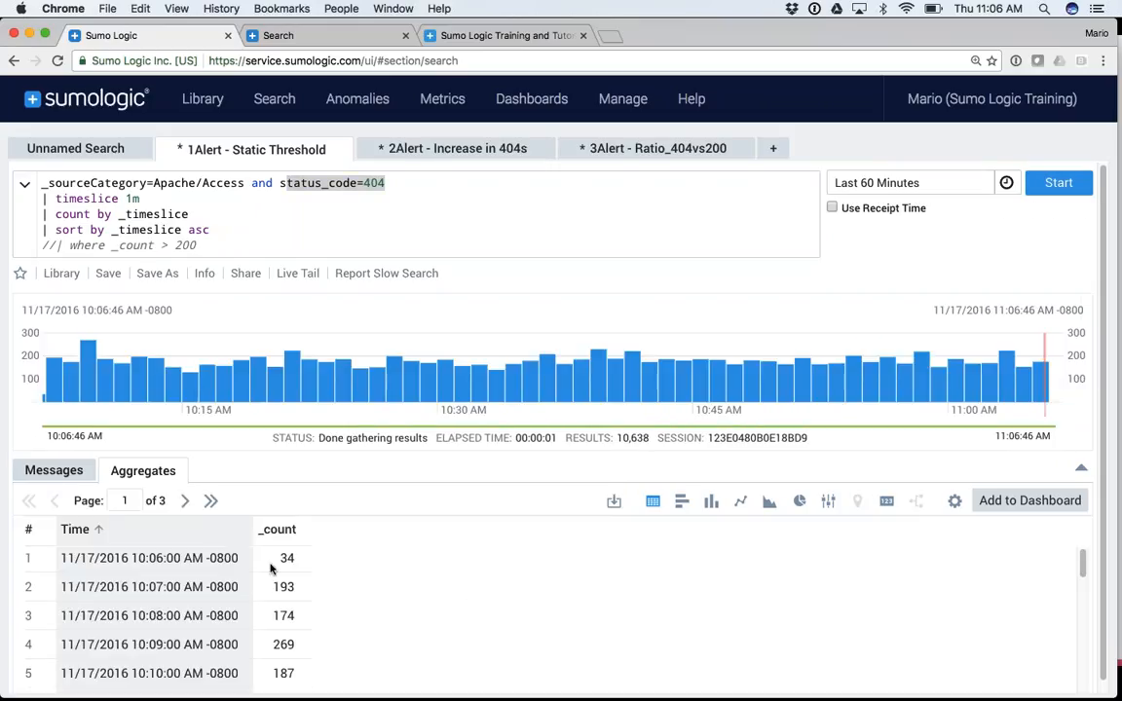
pyautogui.scroll(-3, 277, 586)
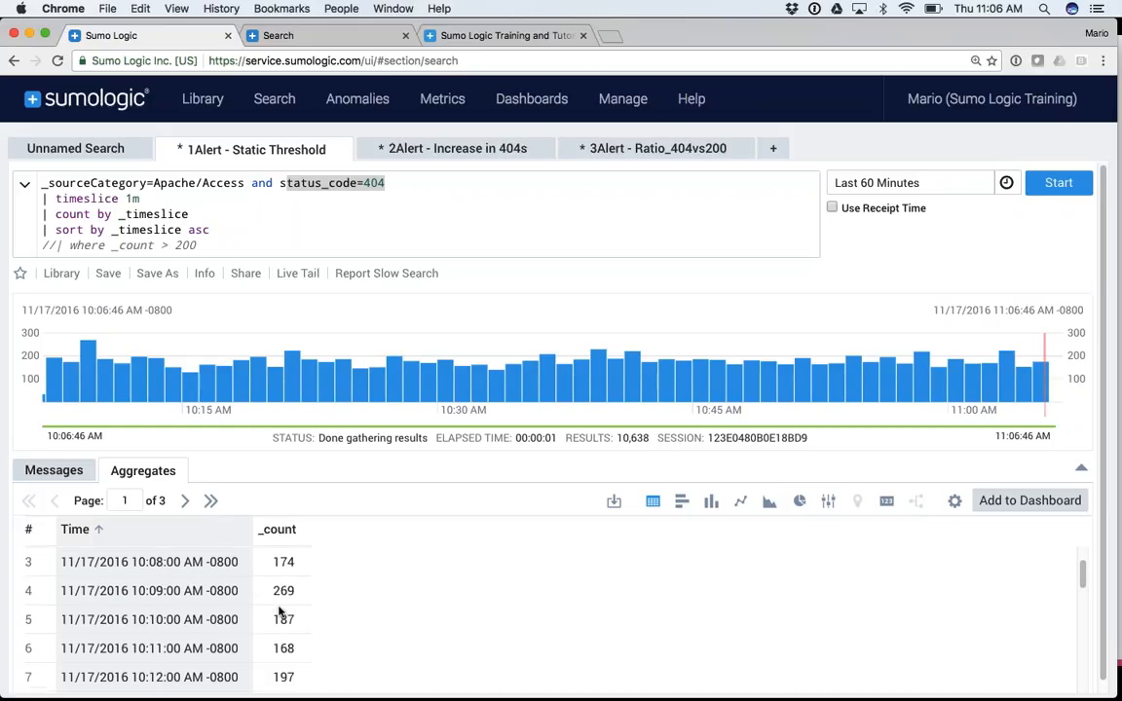
pyautogui.scroll(-12, 278, 611)
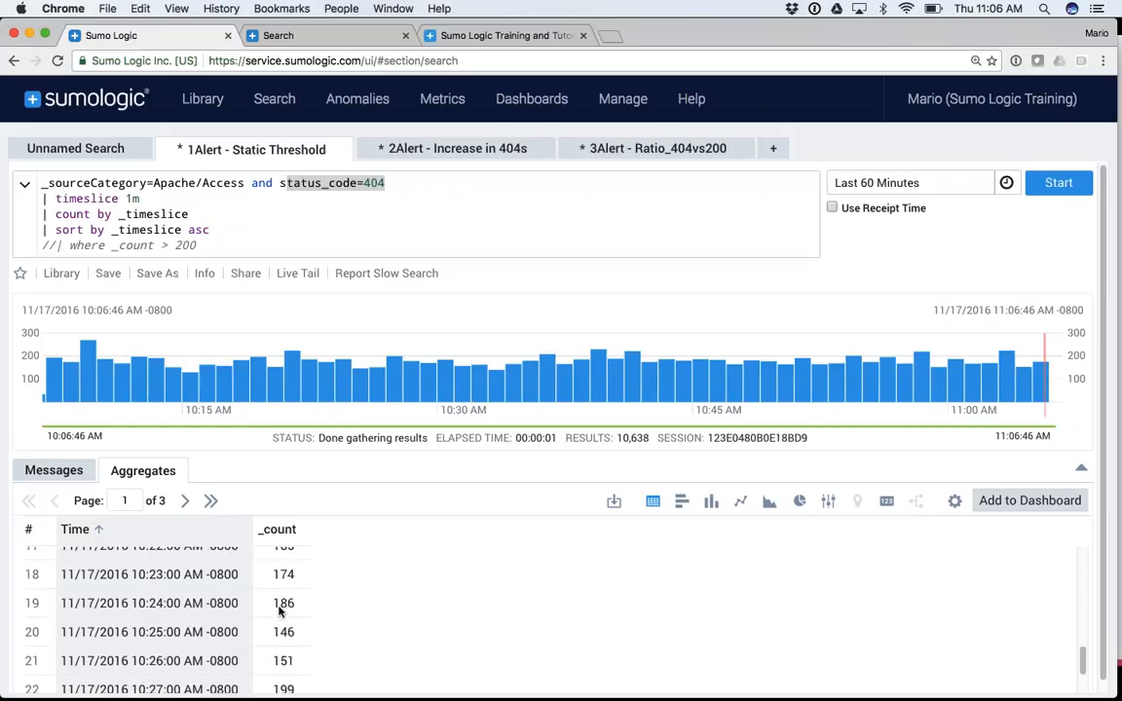
pyautogui.scroll(8, 279, 612)
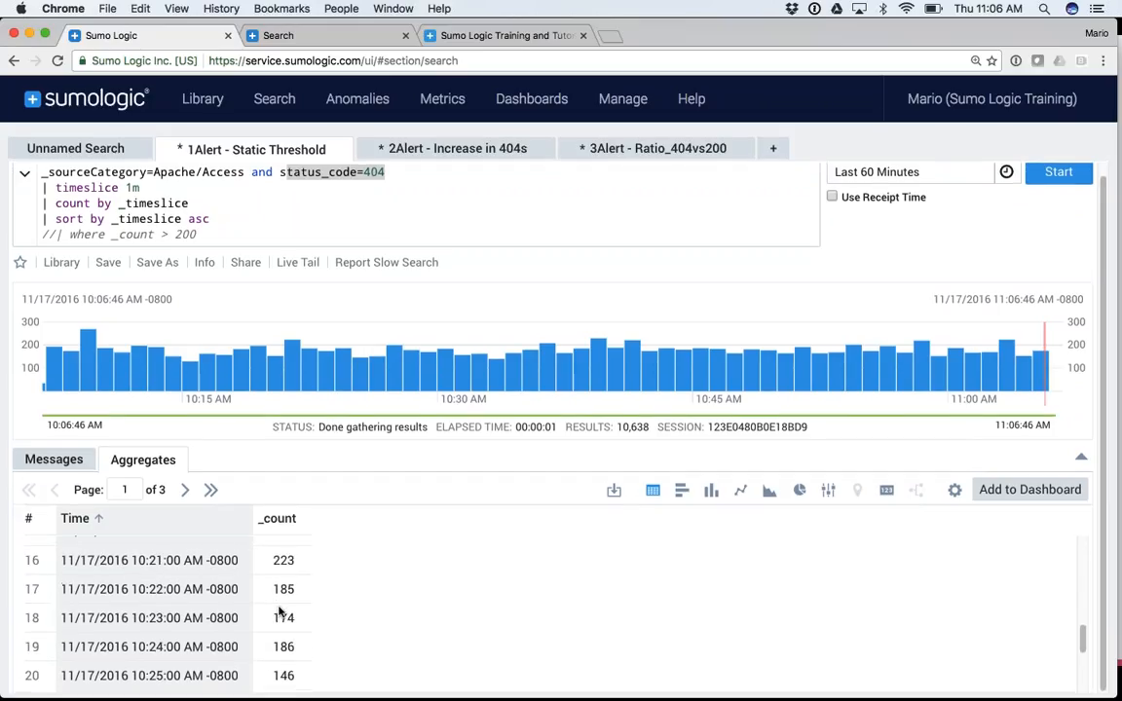
pyautogui.scroll(7, 279, 611)
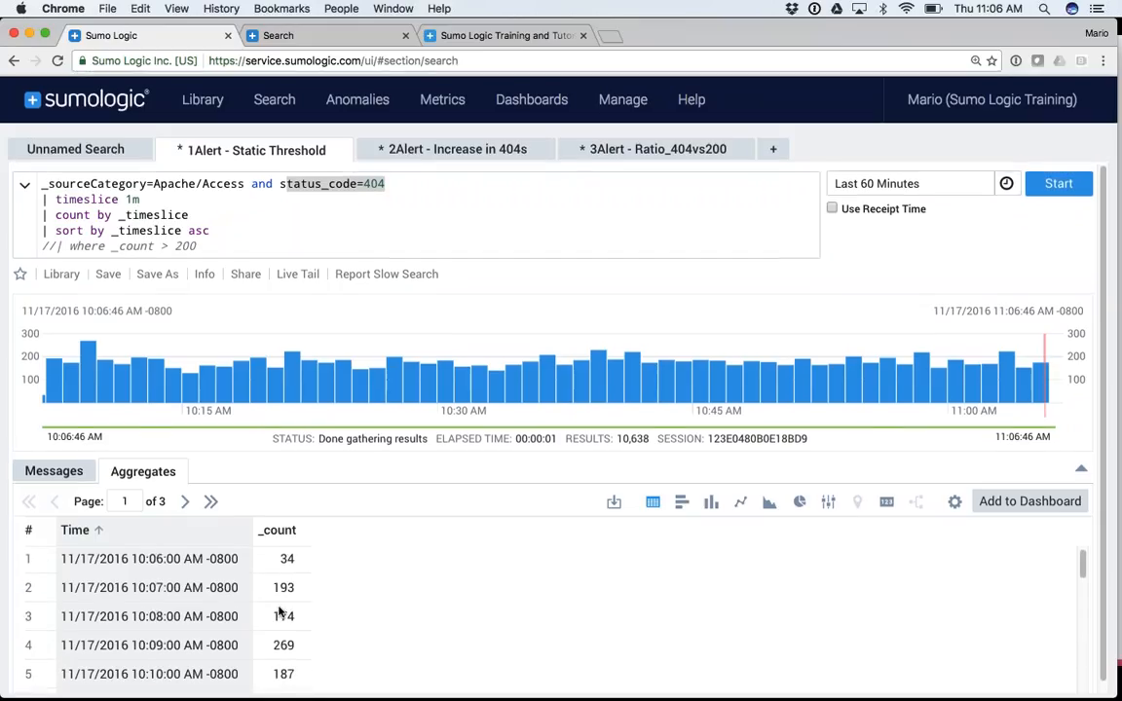
# Uncomment the where _count > 200 line and re-run, leaving 8 minutes above threshold
pyautogui.click(50, 246)
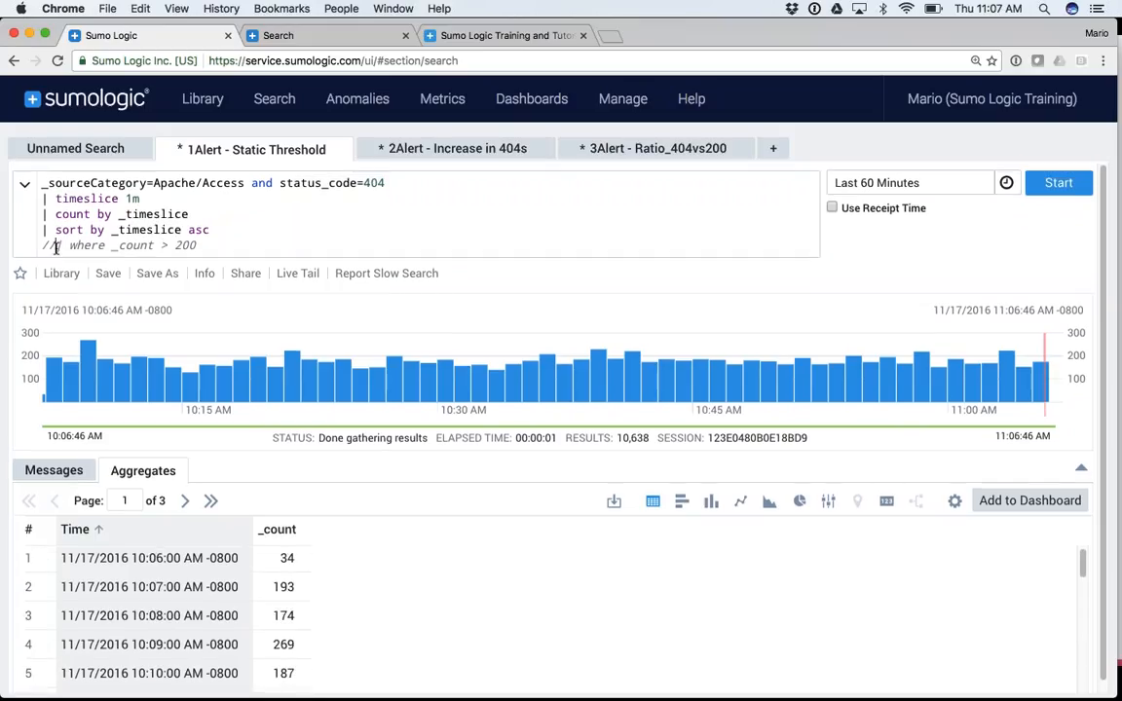
pyautogui.press('BackSpace')
pyautogui.press('BackSpace')
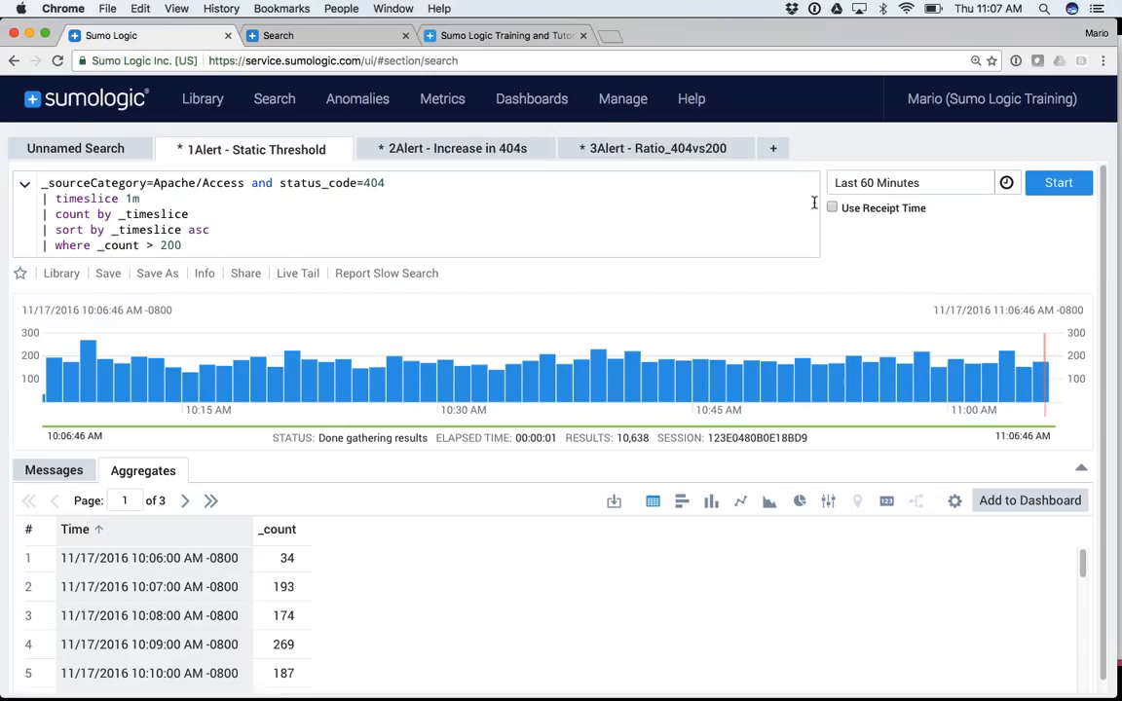
pyautogui.click(1047, 188)
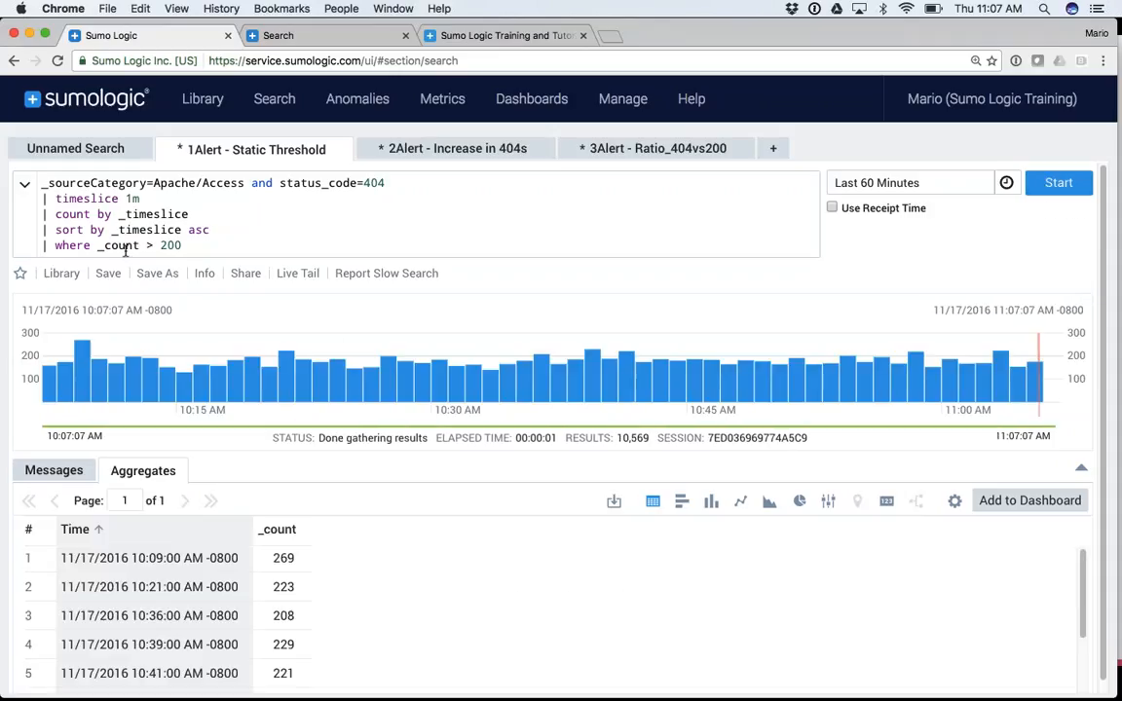
pyautogui.scroll(-3, 283, 629)
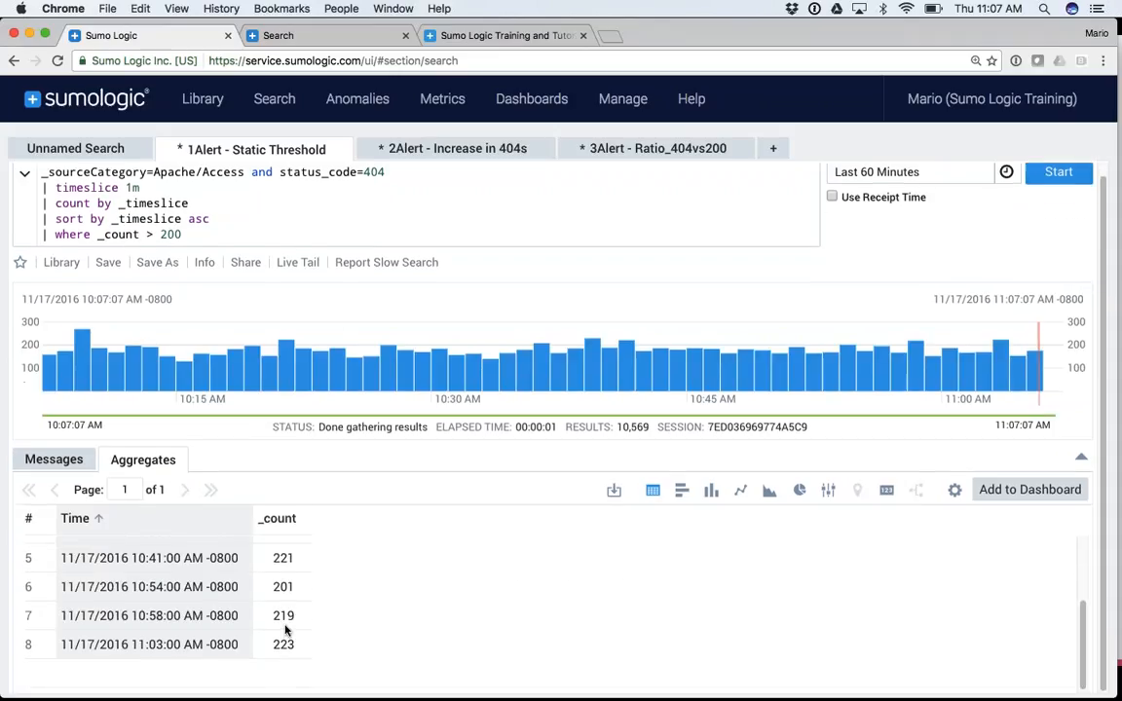
pyautogui.scroll(3, 283, 629)
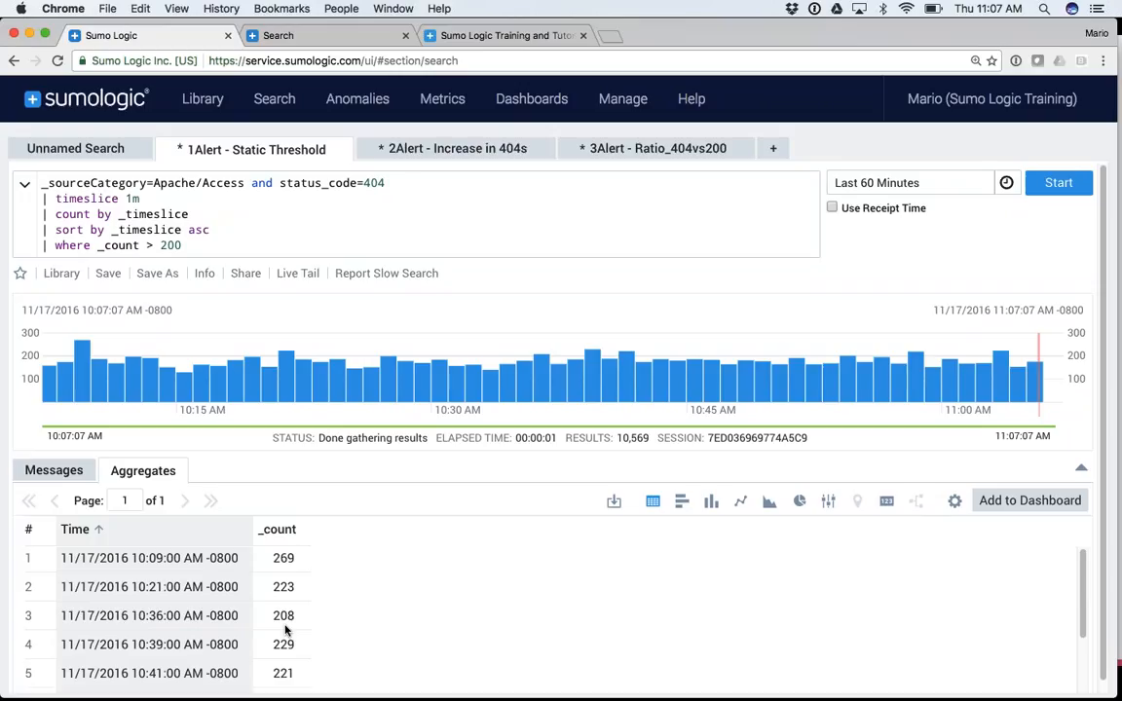
# Save the search as a scheduled search running Hourly over the Last 60 Minutes
pyautogui.click(155, 274)
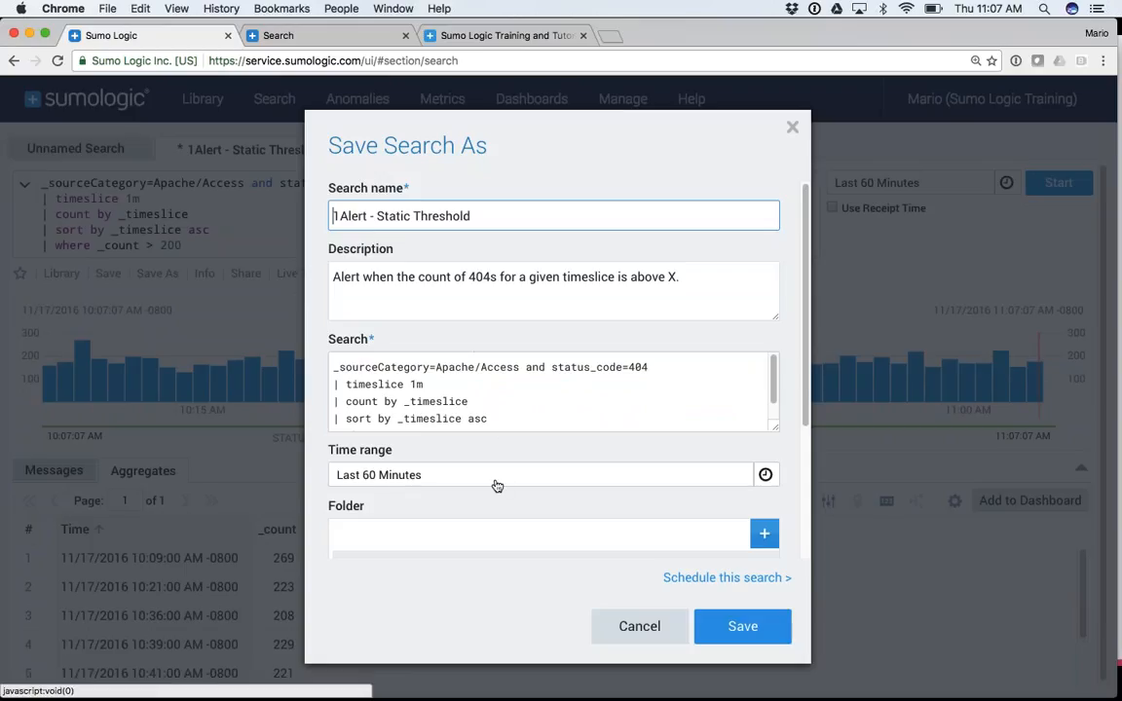
pyautogui.click(703, 579)
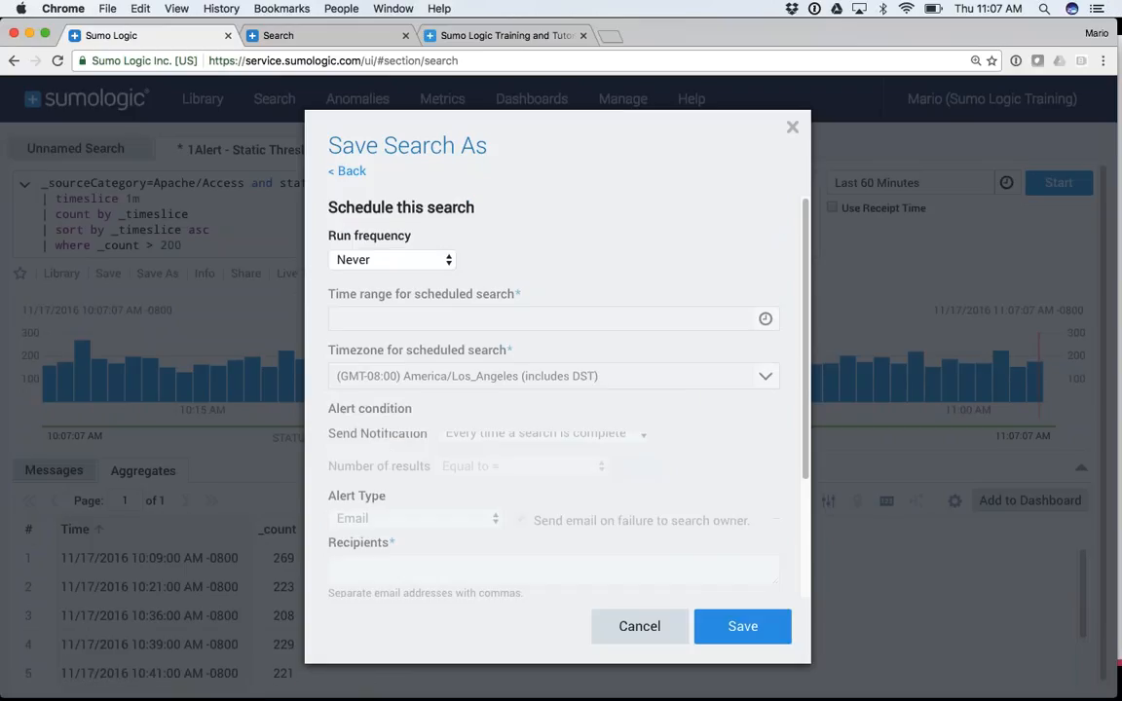
pyautogui.click(386, 263)
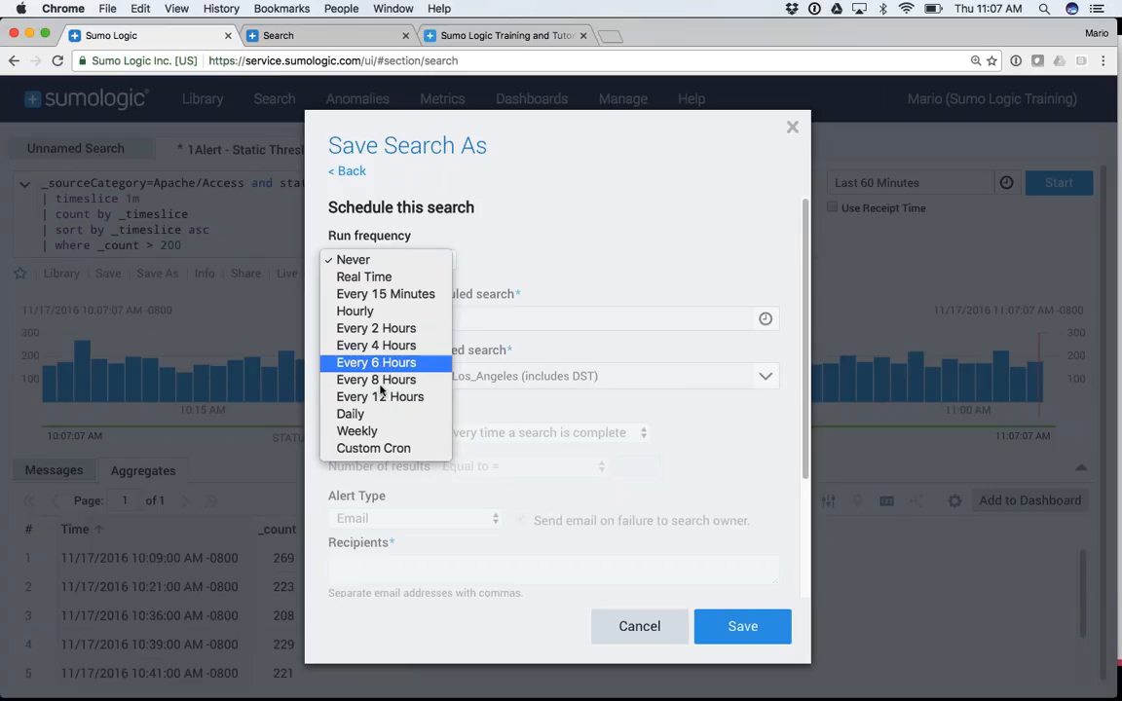
pyautogui.click(362, 312)
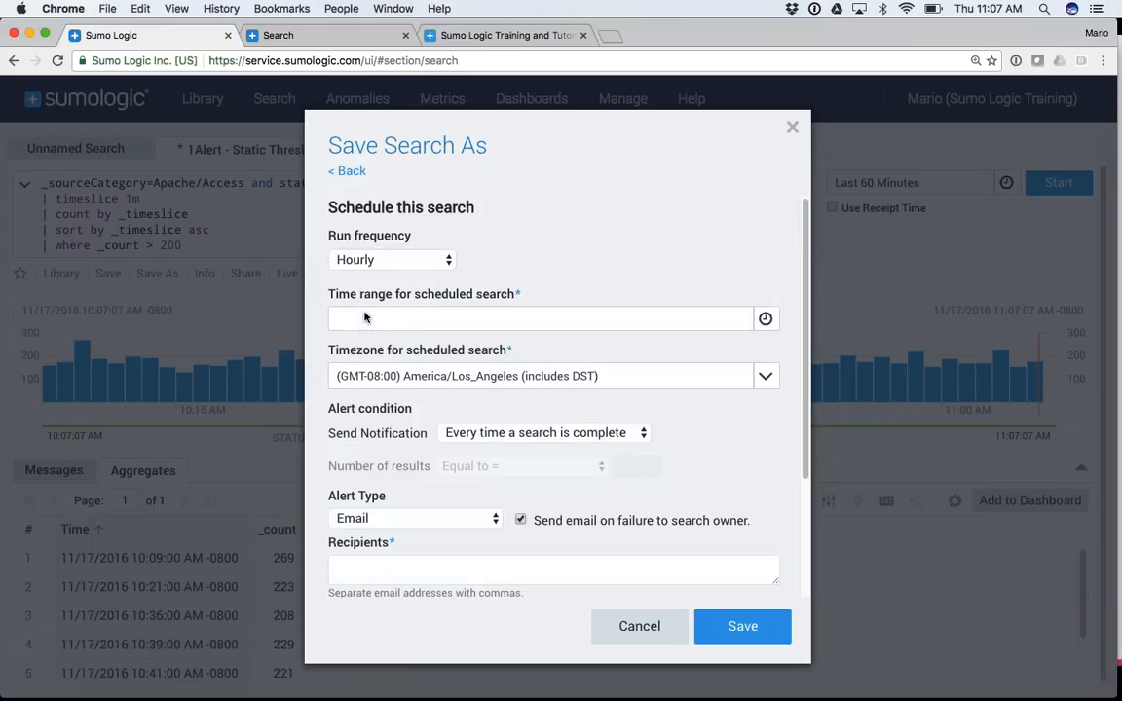
pyautogui.click(419, 320)
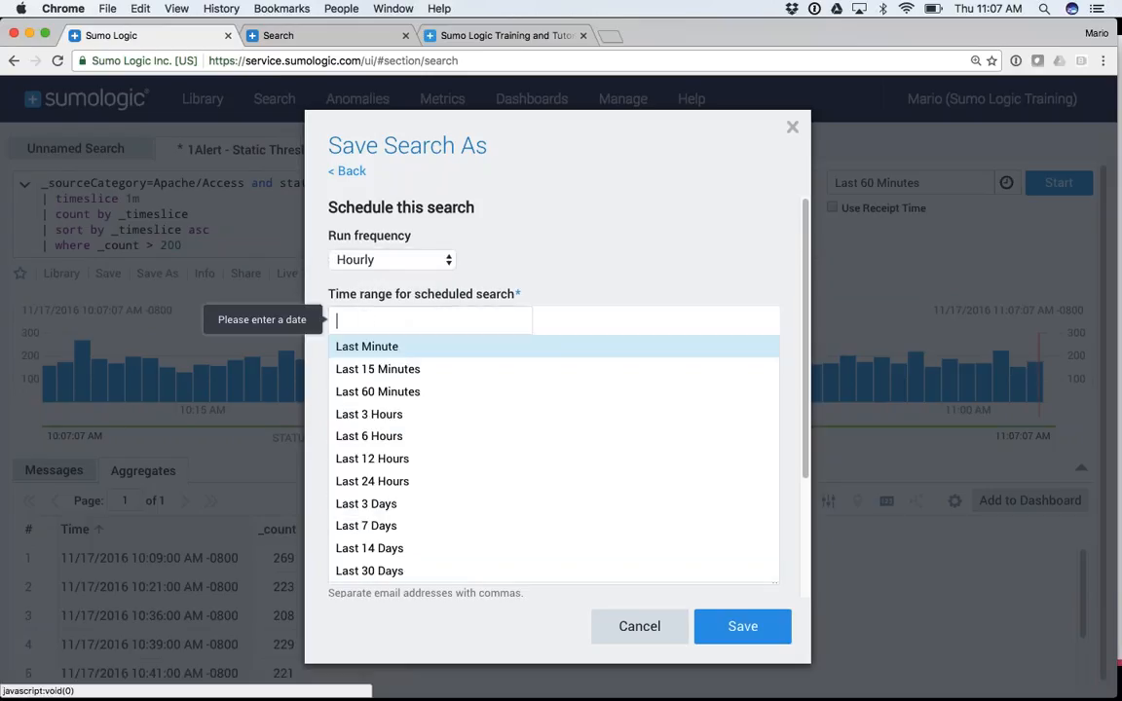
pyautogui.click(397, 394)
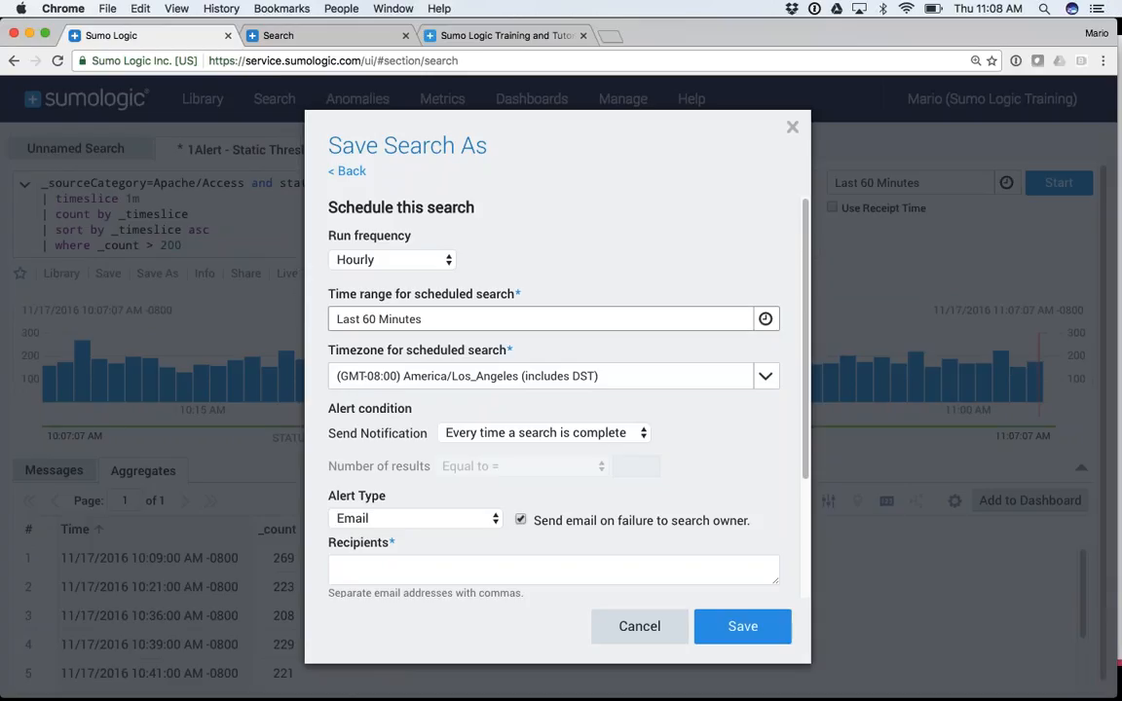
# Set notifications to send only when a condition is met
pyautogui.click(551, 441)
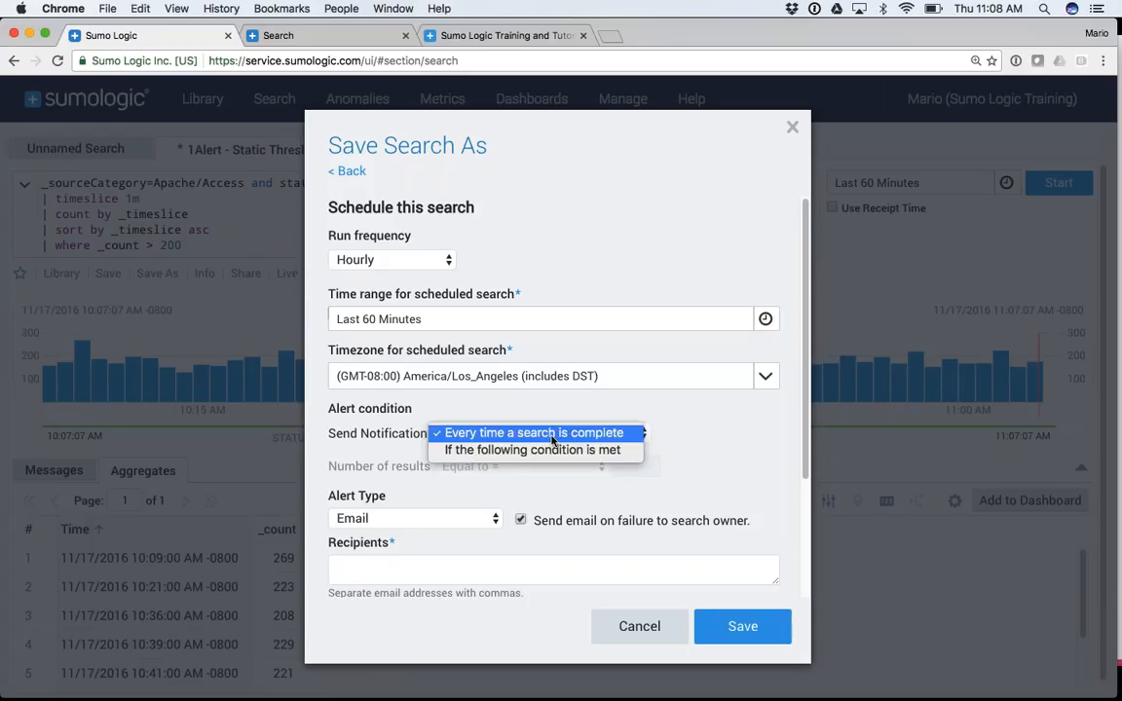
pyautogui.click(537, 451)
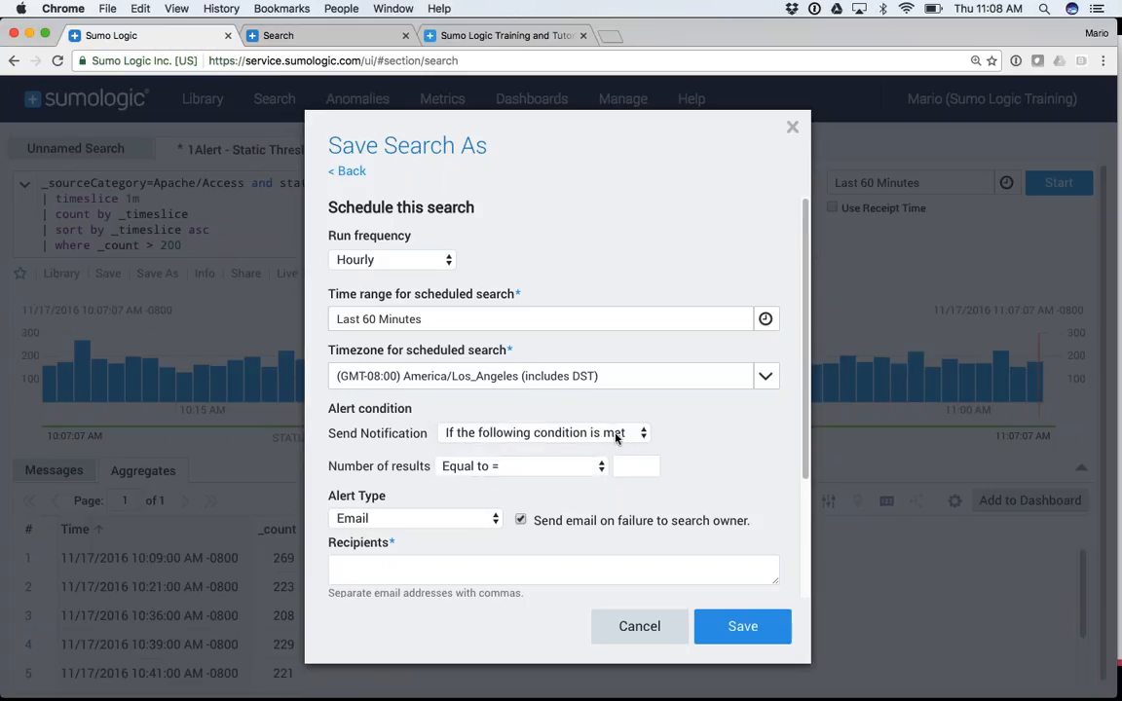
pyautogui.moveTo(328, 467); pyautogui.dragTo(429, 466)
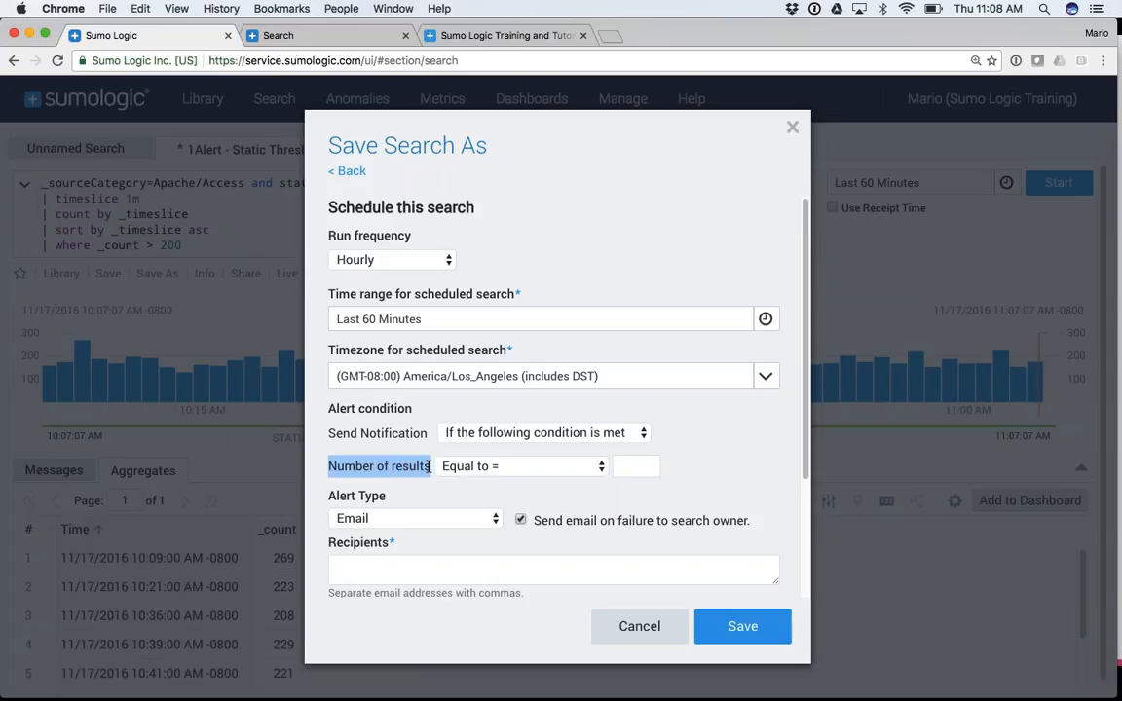
pyautogui.click(397, 471)
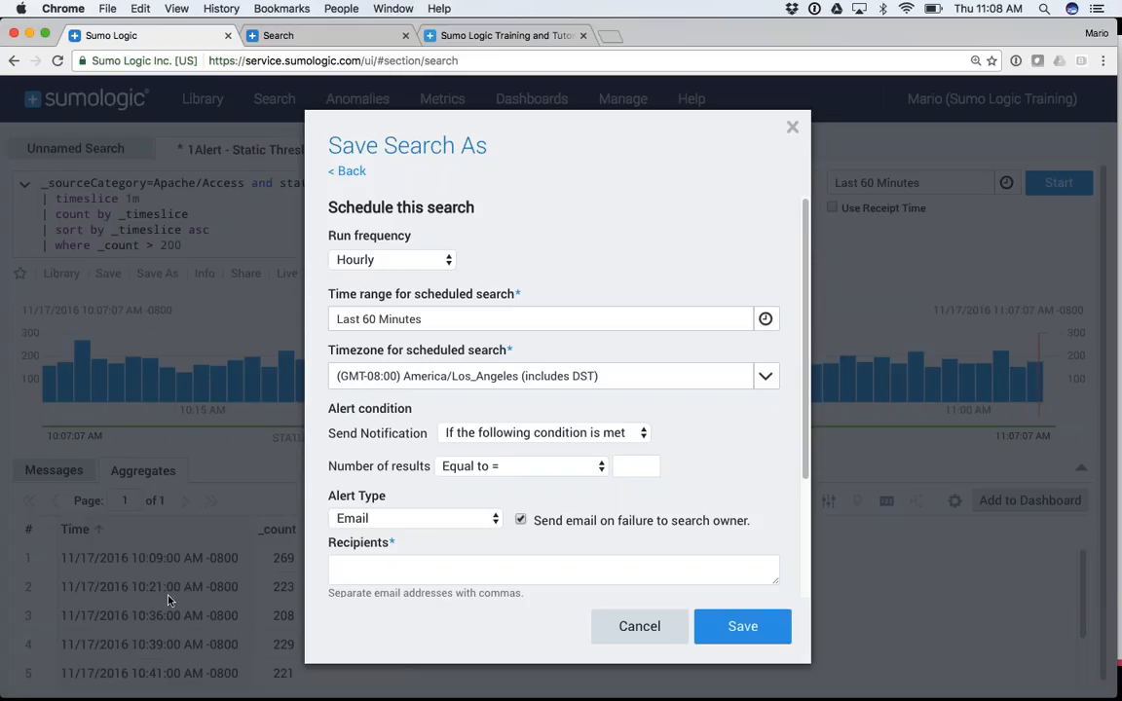
# Set the alert condition to Number of results Greater than 0
pyautogui.click(481, 468)
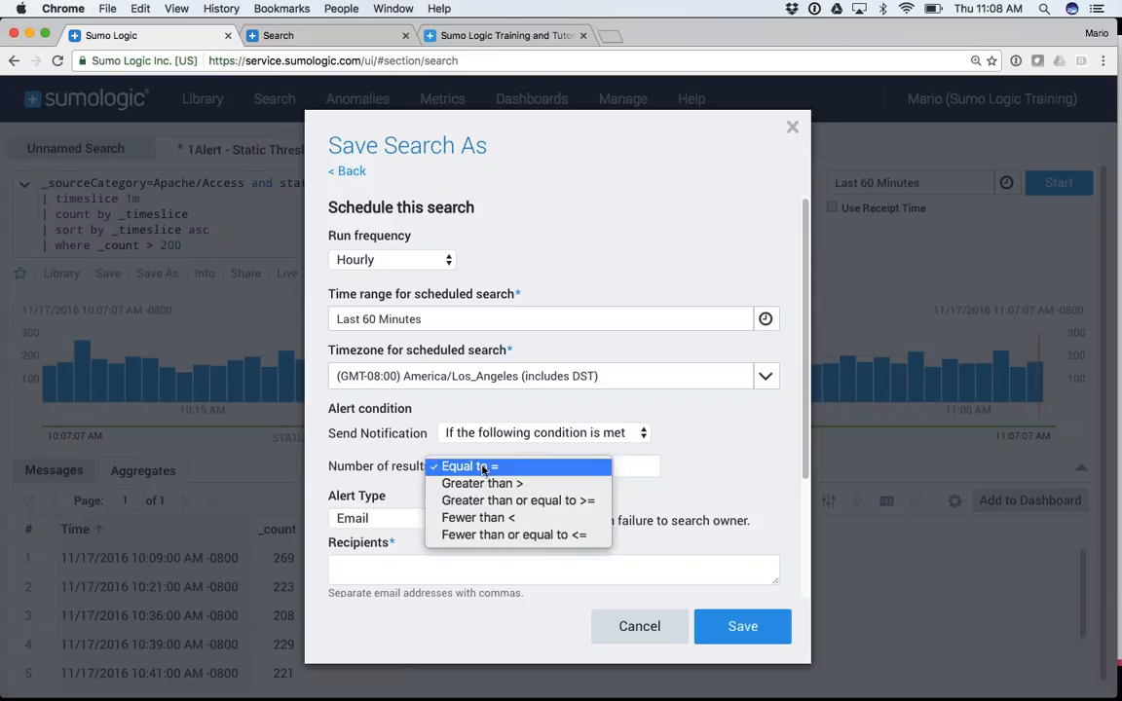
pyautogui.click(468, 483)
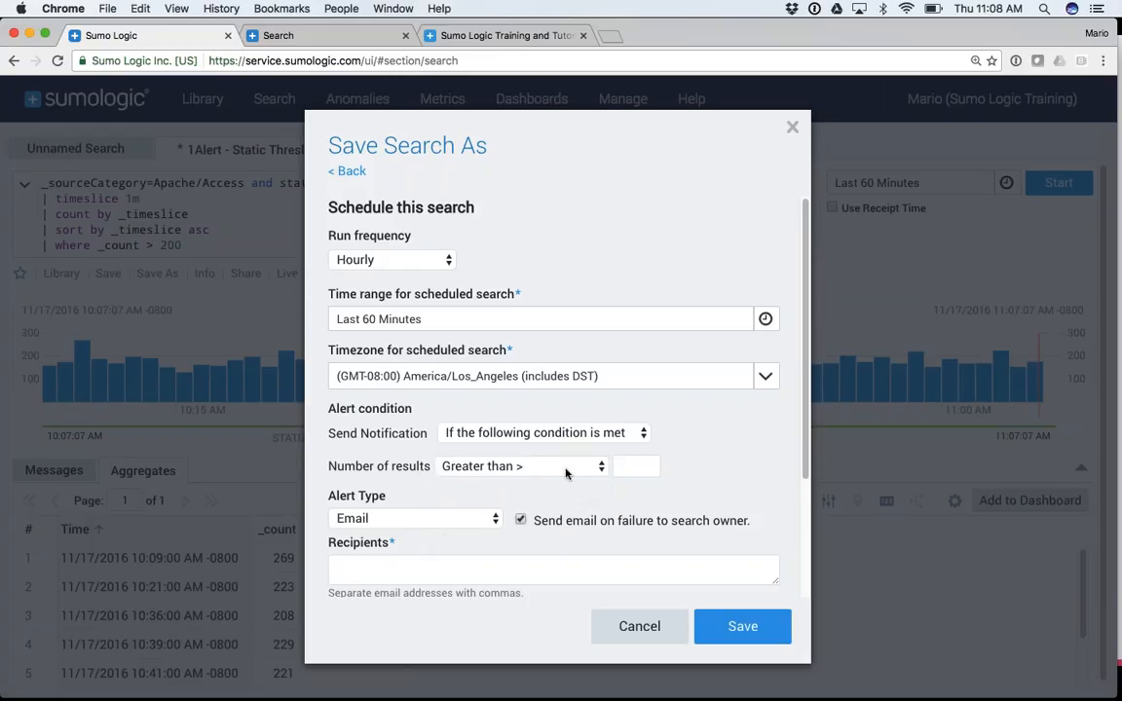
pyautogui.click(623, 467)
pyautogui.write('0')
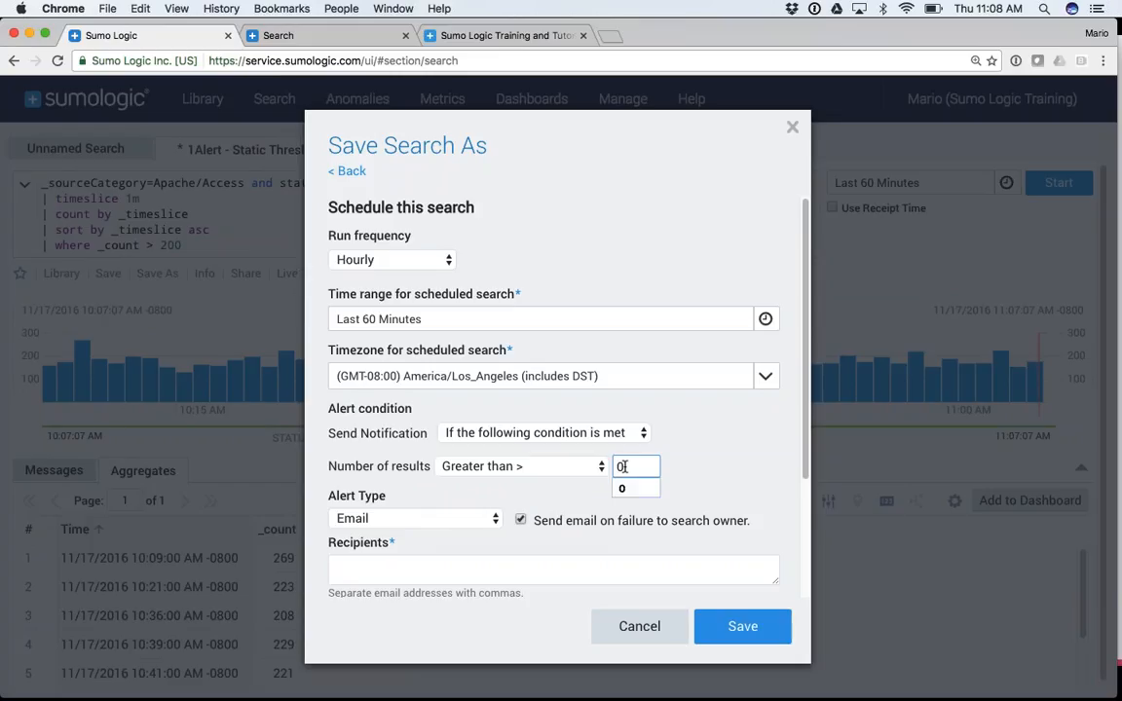
pyautogui.press('Tab')
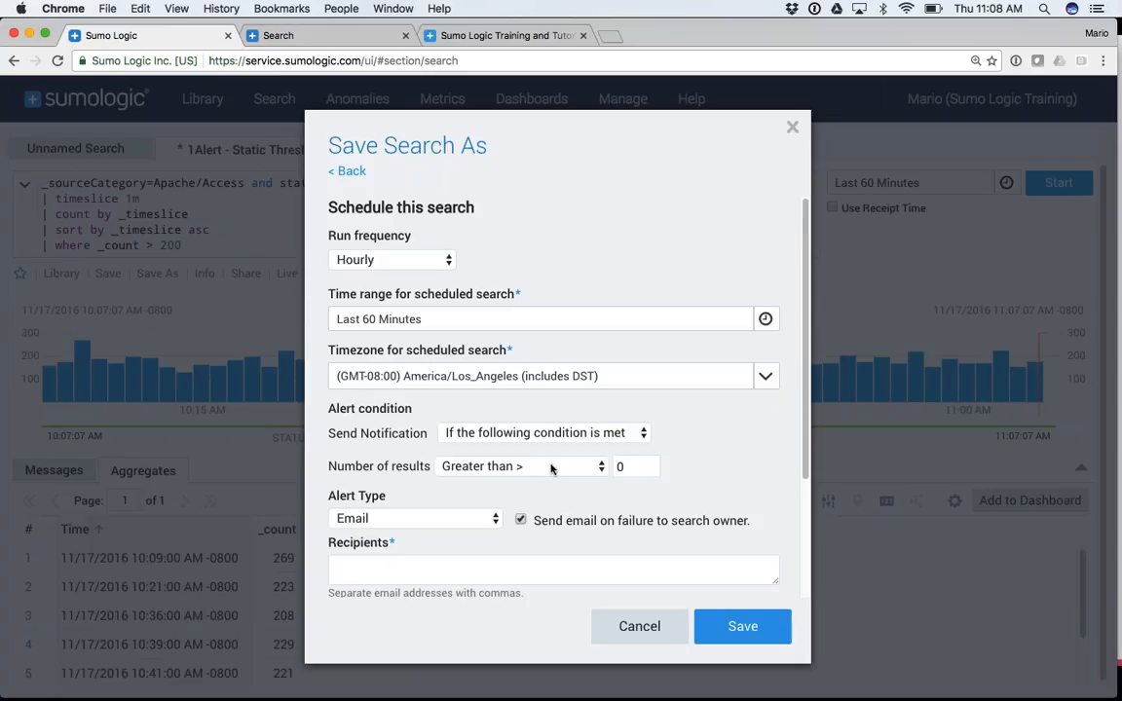
pyautogui.scroll(-3, 706, 467)
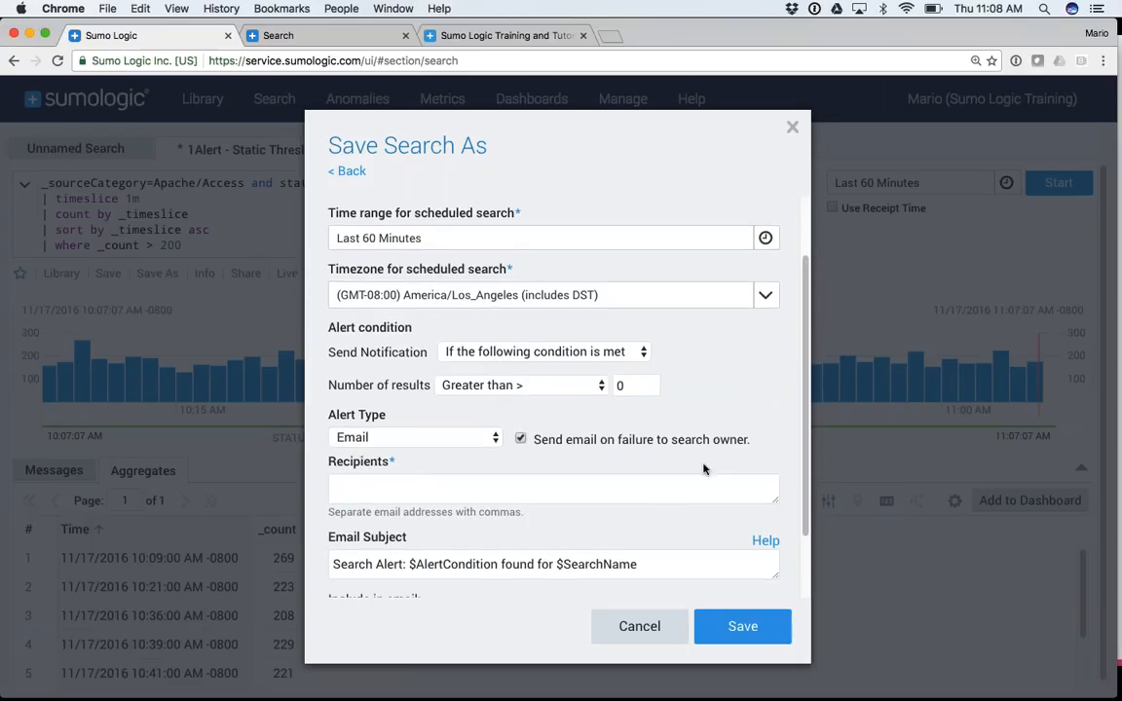
pyautogui.scroll(-1, 426, 413)
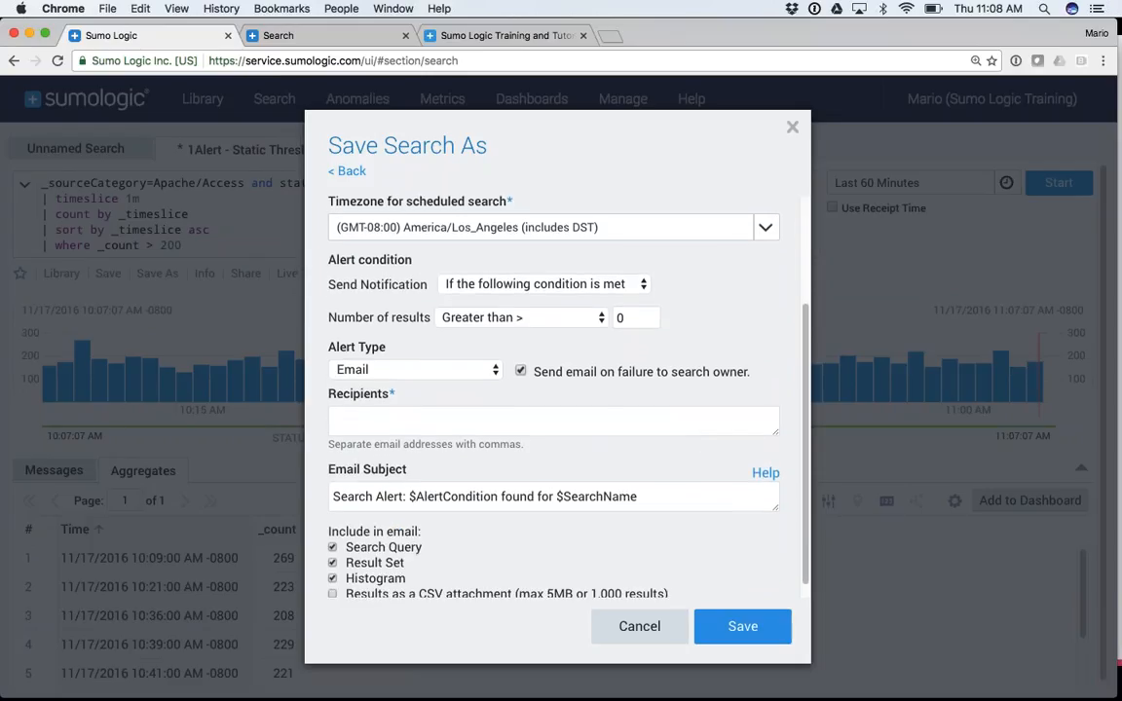
# Keep Email as the alert type and enter the recipient's e-mail address in Recipients
pyautogui.click(363, 370)
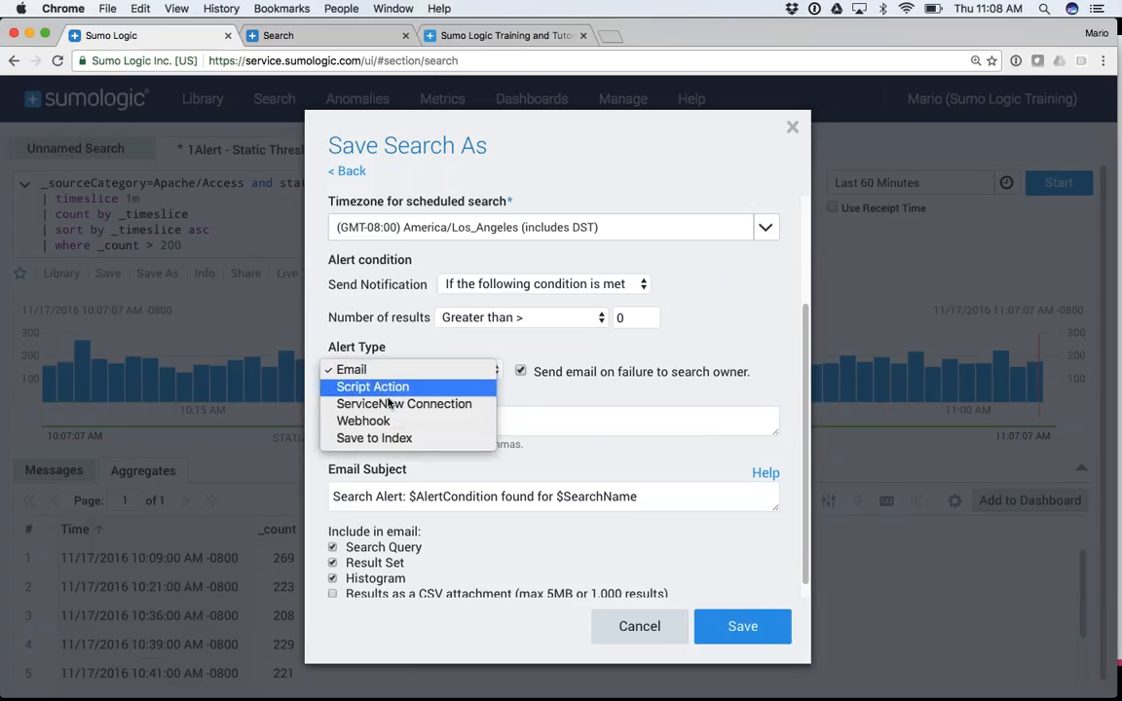
pyautogui.click(421, 332)
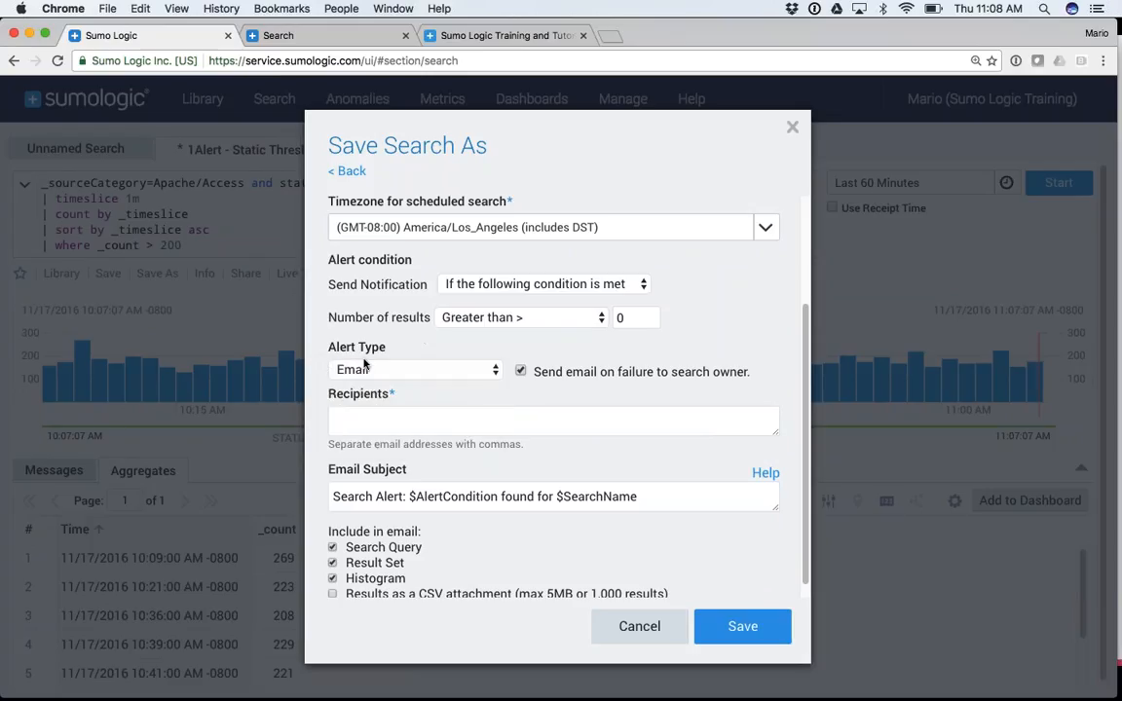
pyautogui.click(363, 368)
pyautogui.click(366, 371)
pyautogui.click(367, 419)
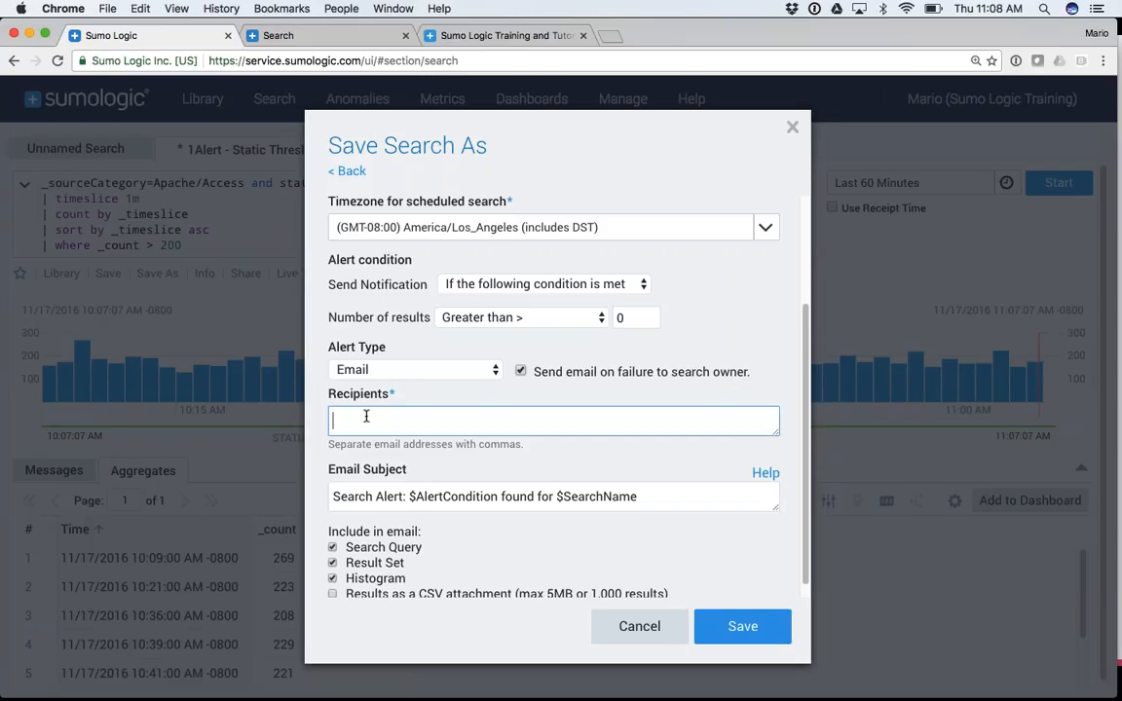
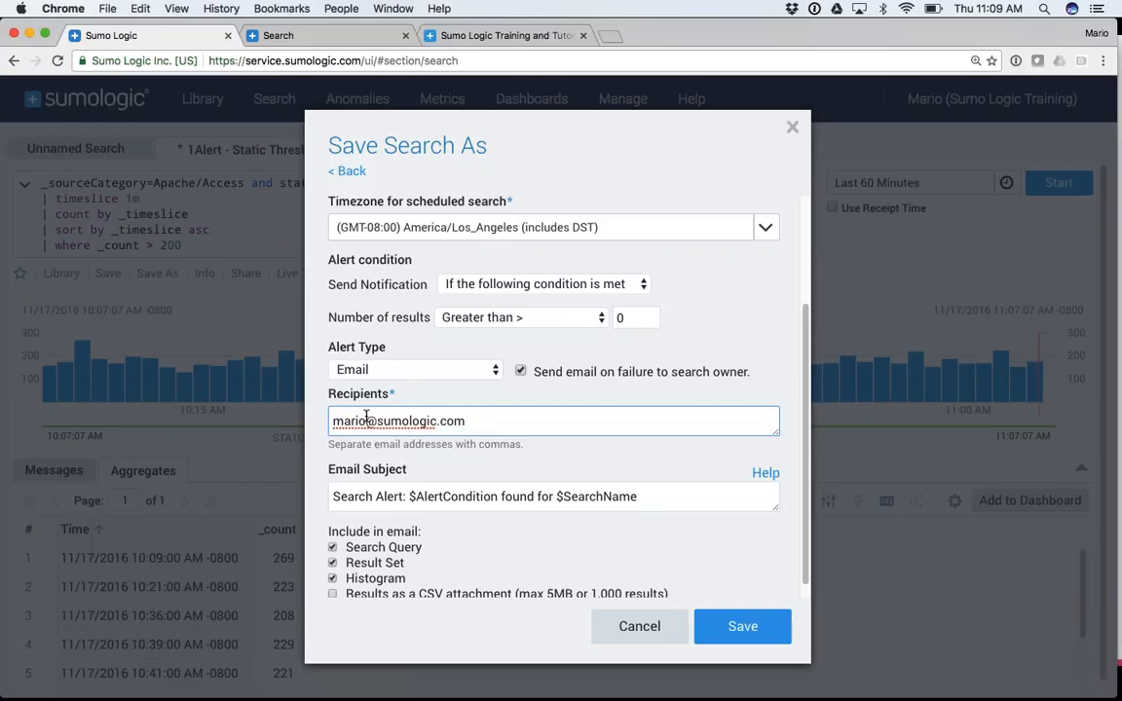
pyautogui.scroll(-1, 396, 407)
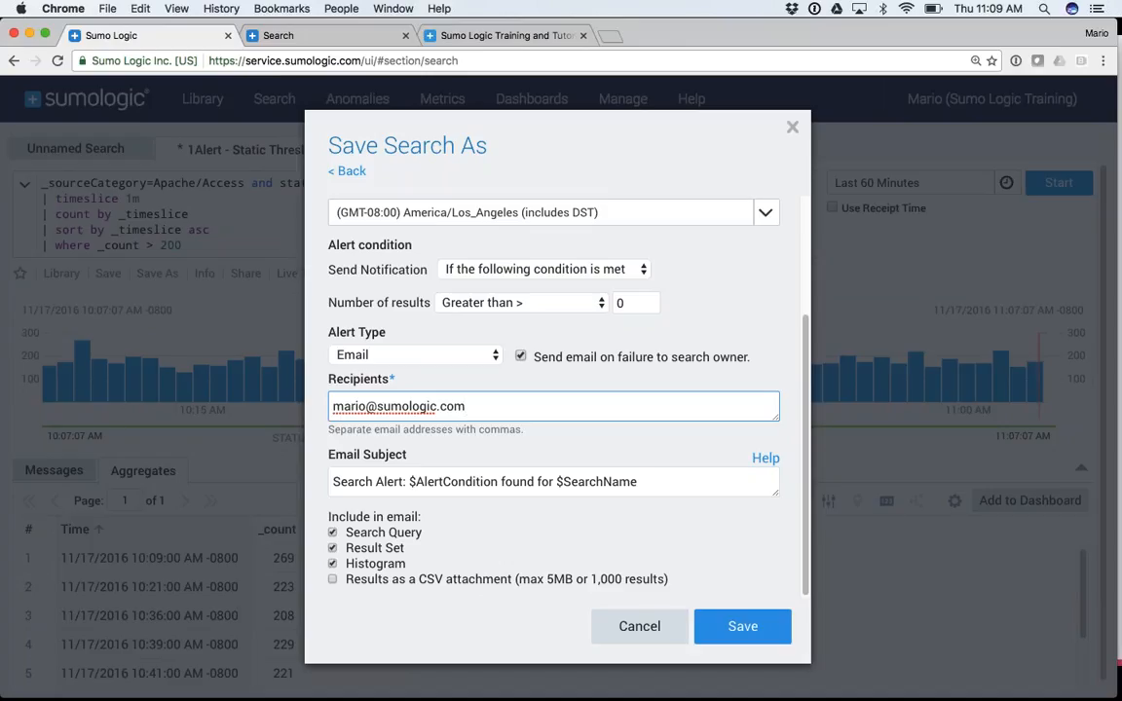
pyautogui.scroll(3, 556, 389)
pyautogui.press('super+Tab')
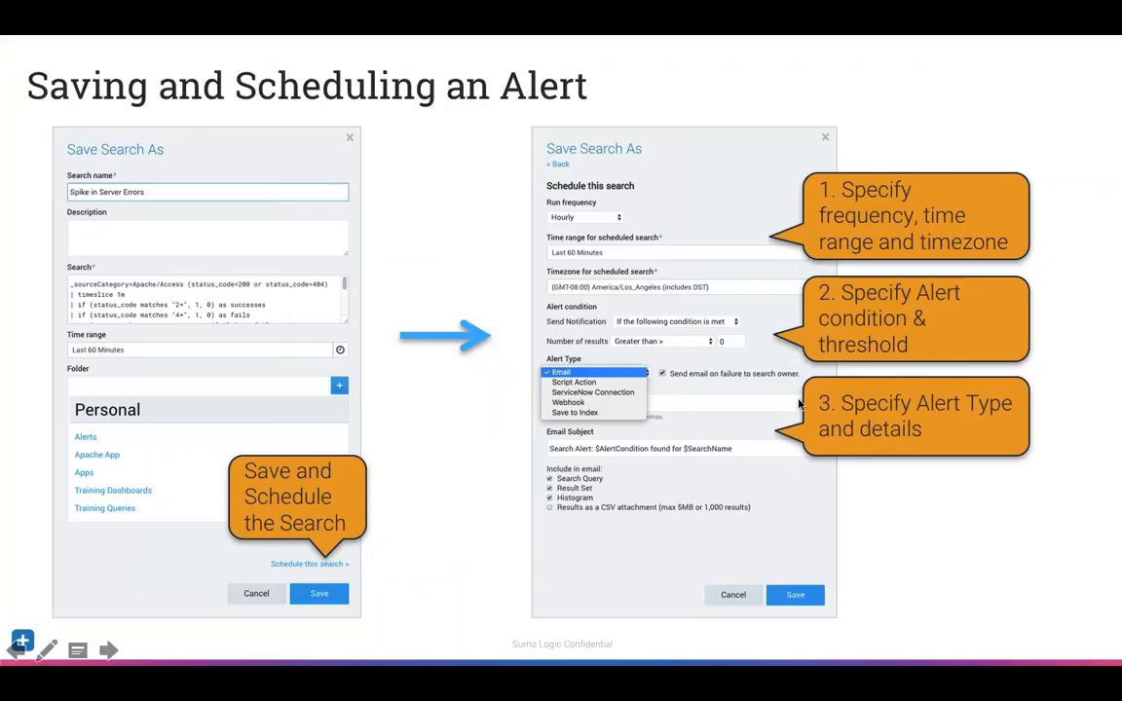
# Advance the presentation to the 'Scheduling Frequency and Time Range' slide
pyautogui.press('Right')
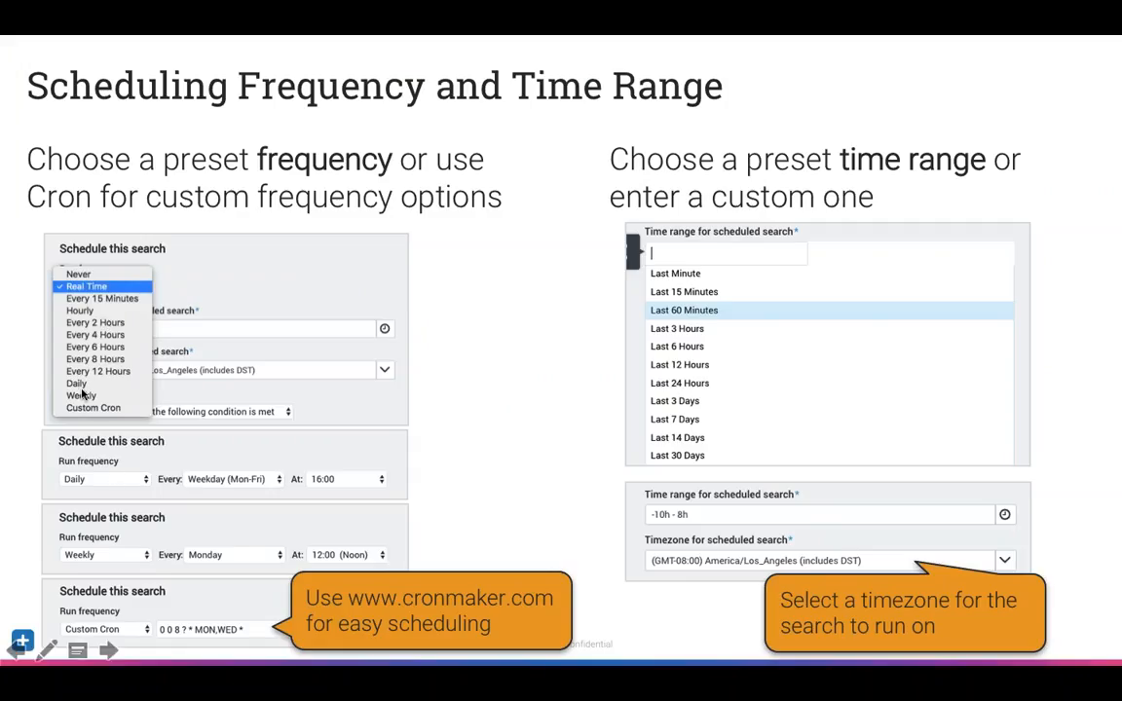
pyautogui.press('super+Tab')
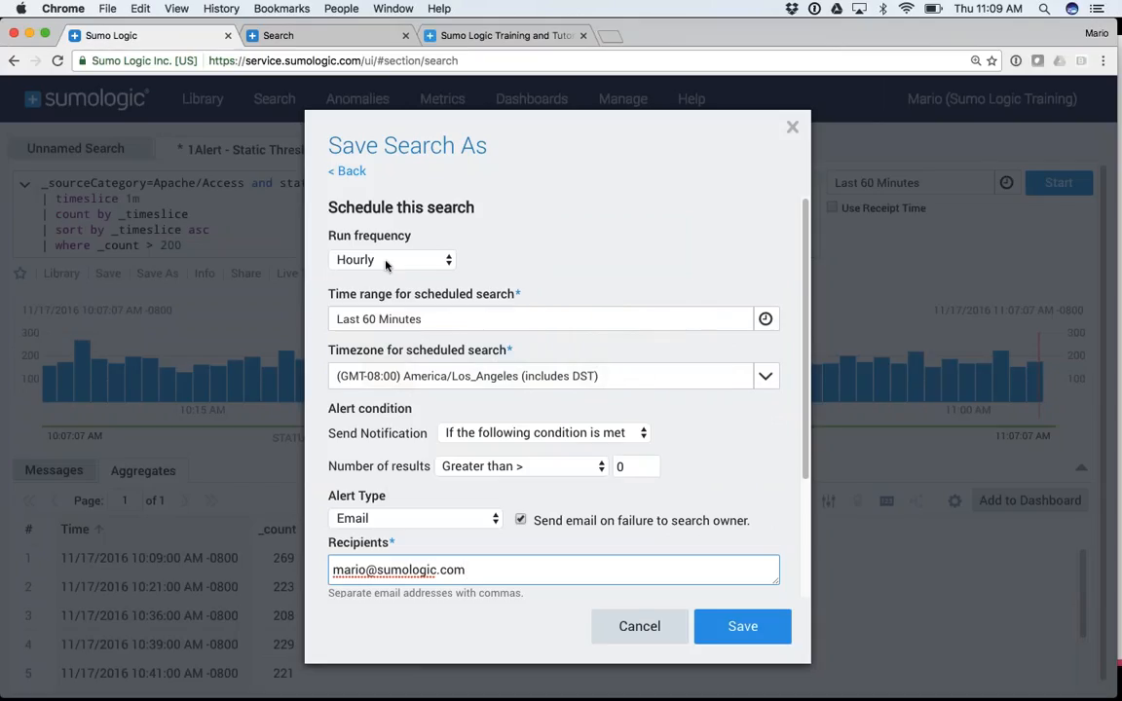
# Try a Daily run frequency on Weekday (Mon-Fri) at 6:00
pyautogui.click(386, 261)
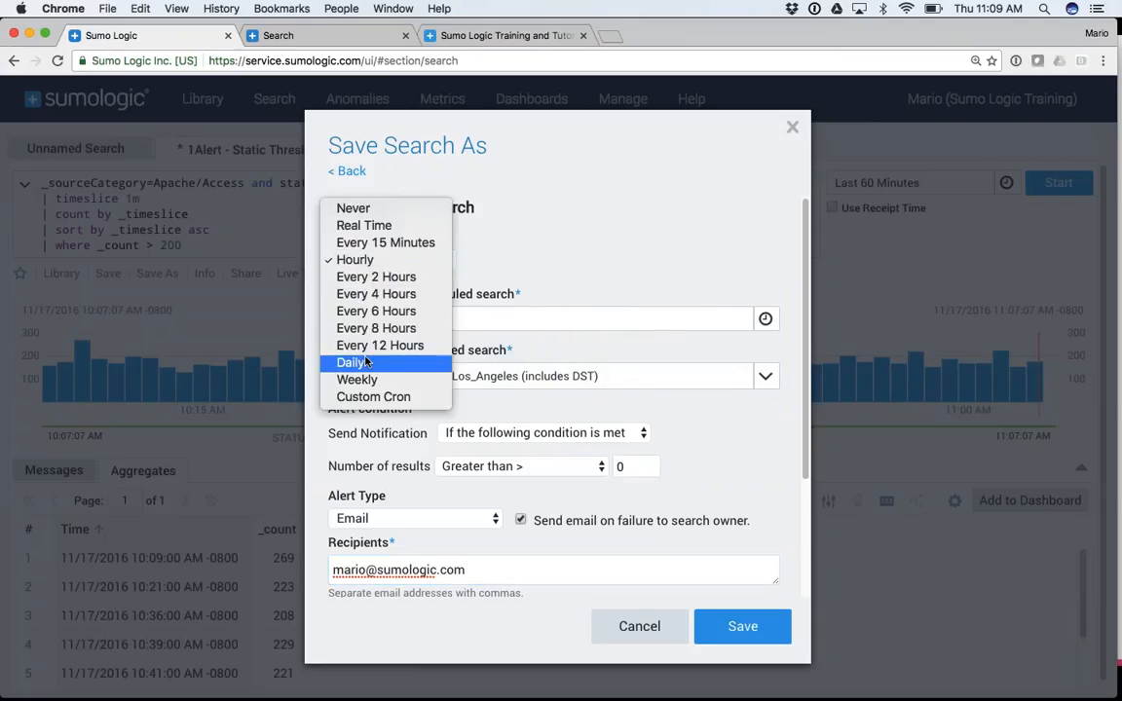
pyautogui.press('Escape')
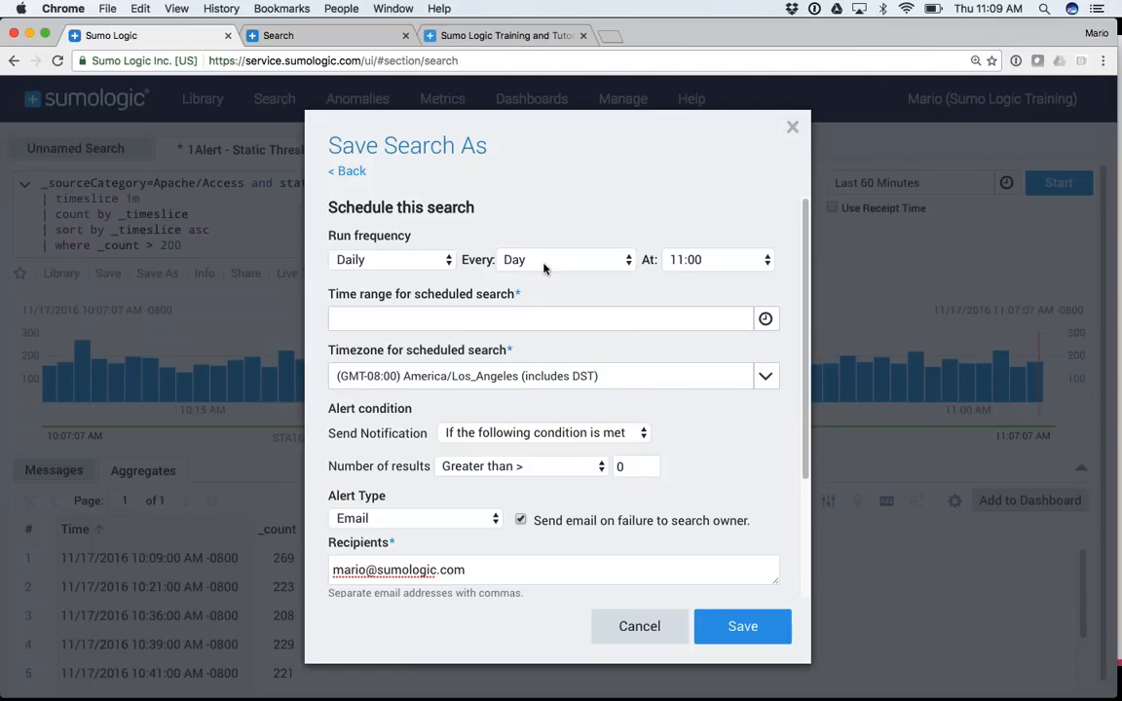
pyautogui.click(543, 261)
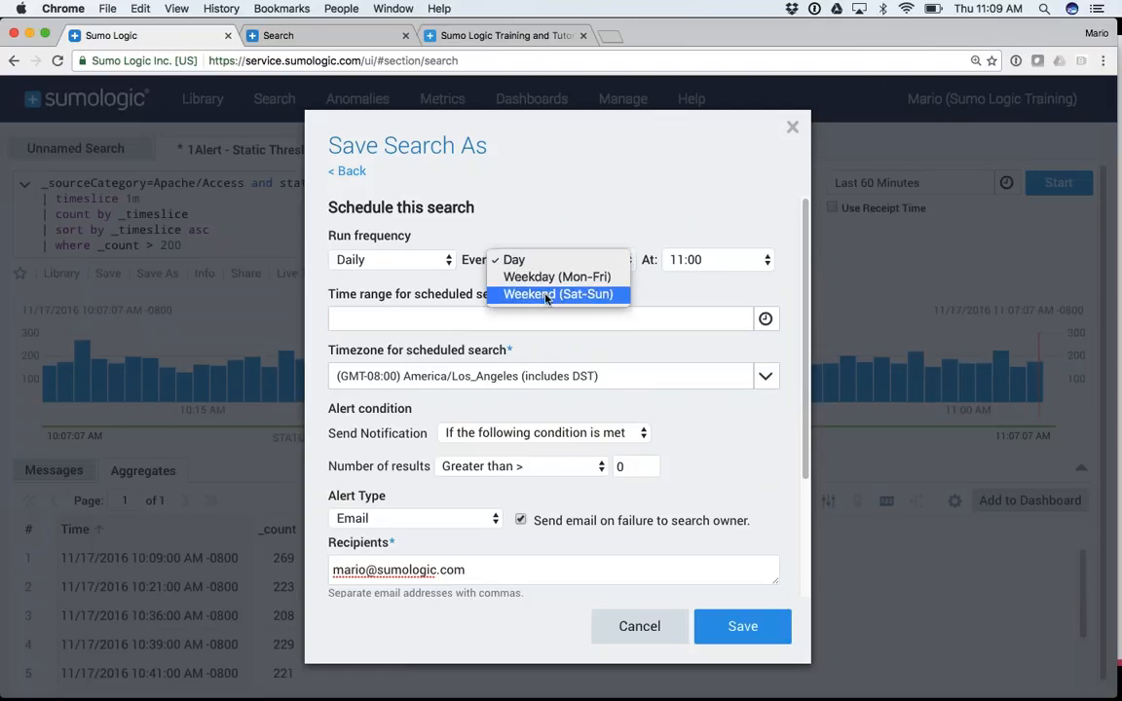
pyautogui.click(540, 277)
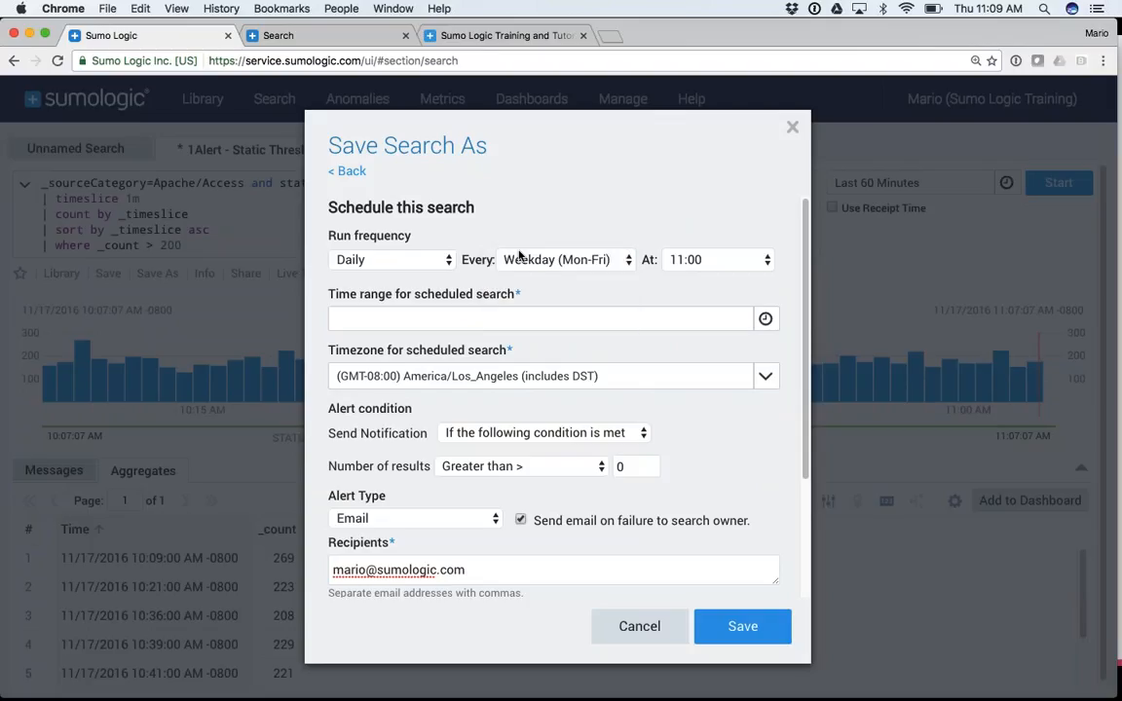
pyautogui.click(687, 265)
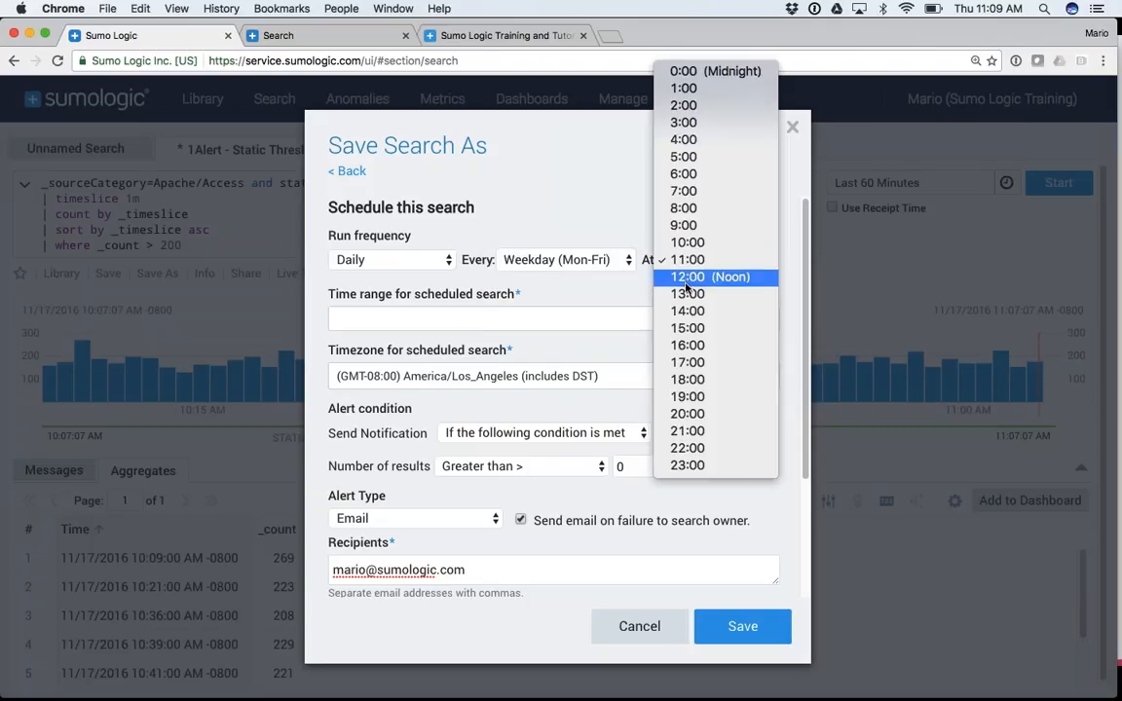
pyautogui.click(687, 175)
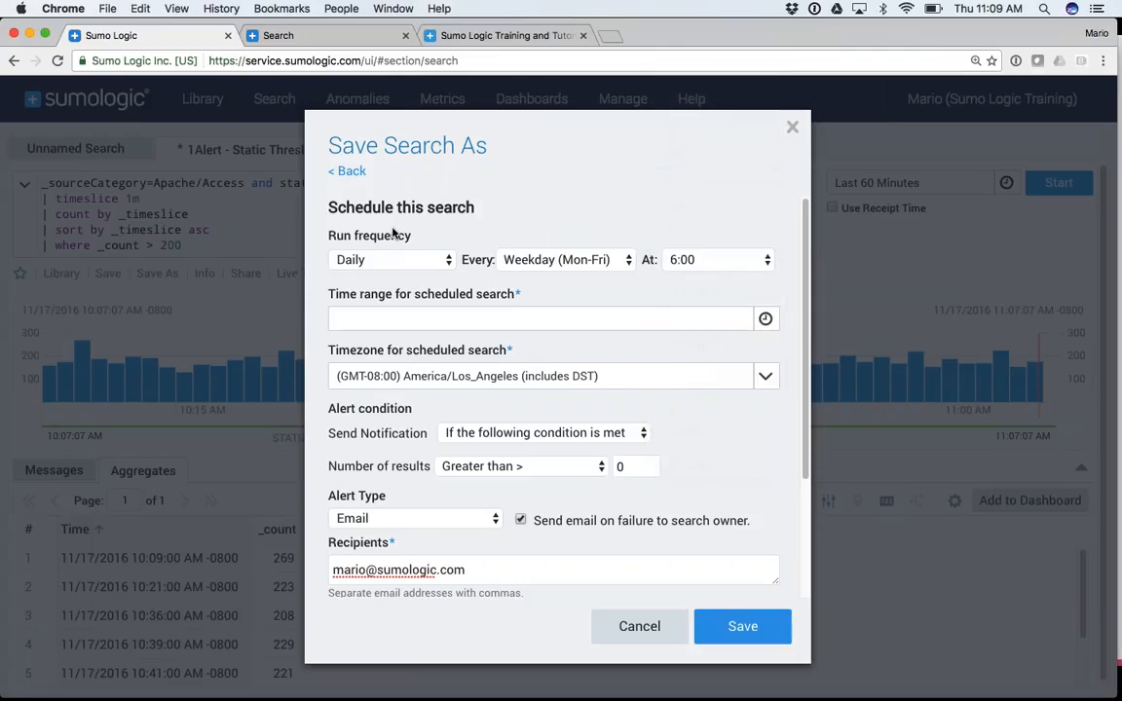
# Switch the run frequency to Weekly, then to Custom Cron
pyautogui.click(385, 261)
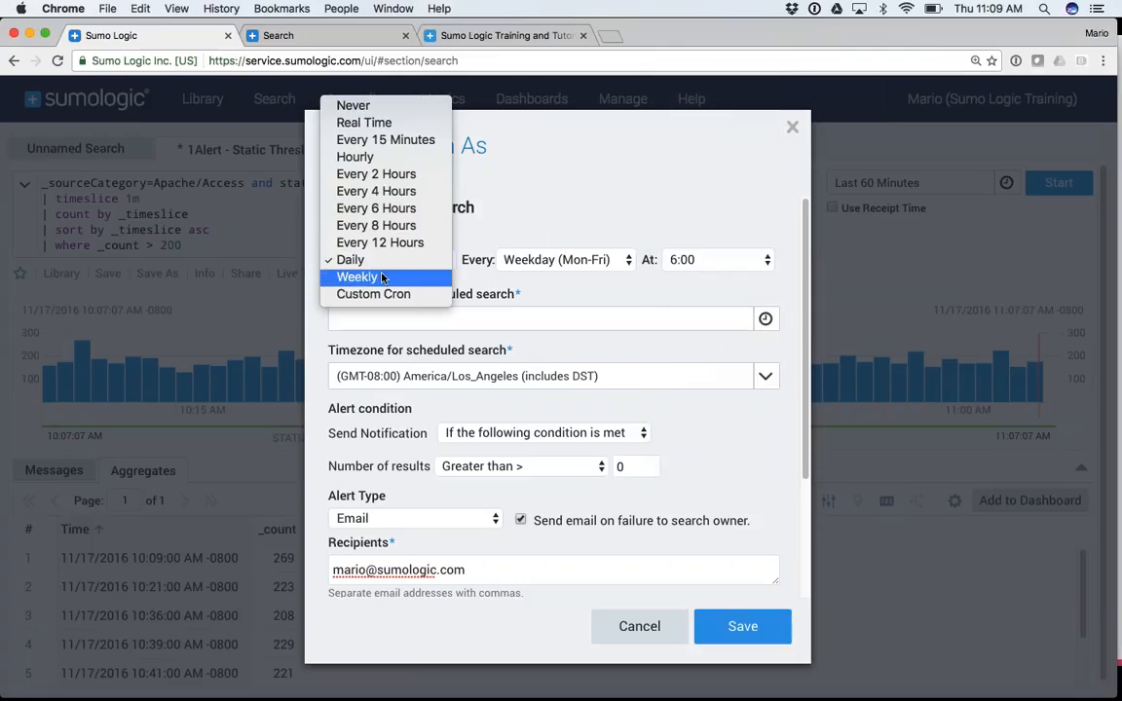
pyautogui.click(382, 279)
pyautogui.click(384, 263)
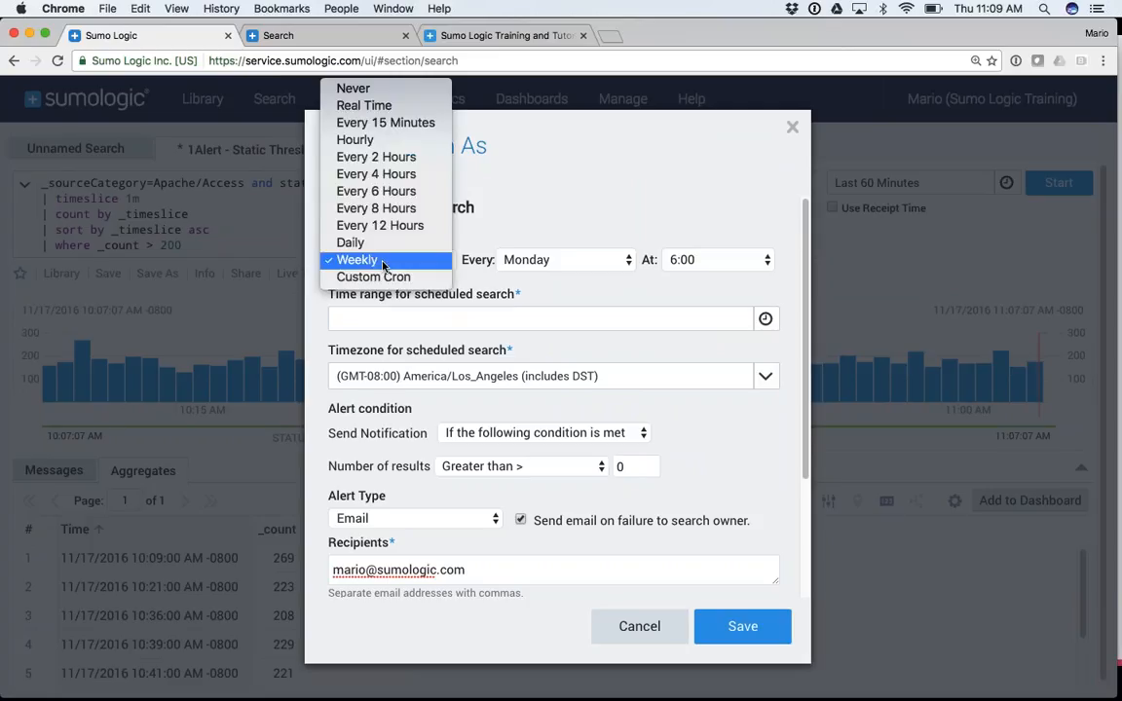
pyautogui.click(383, 277)
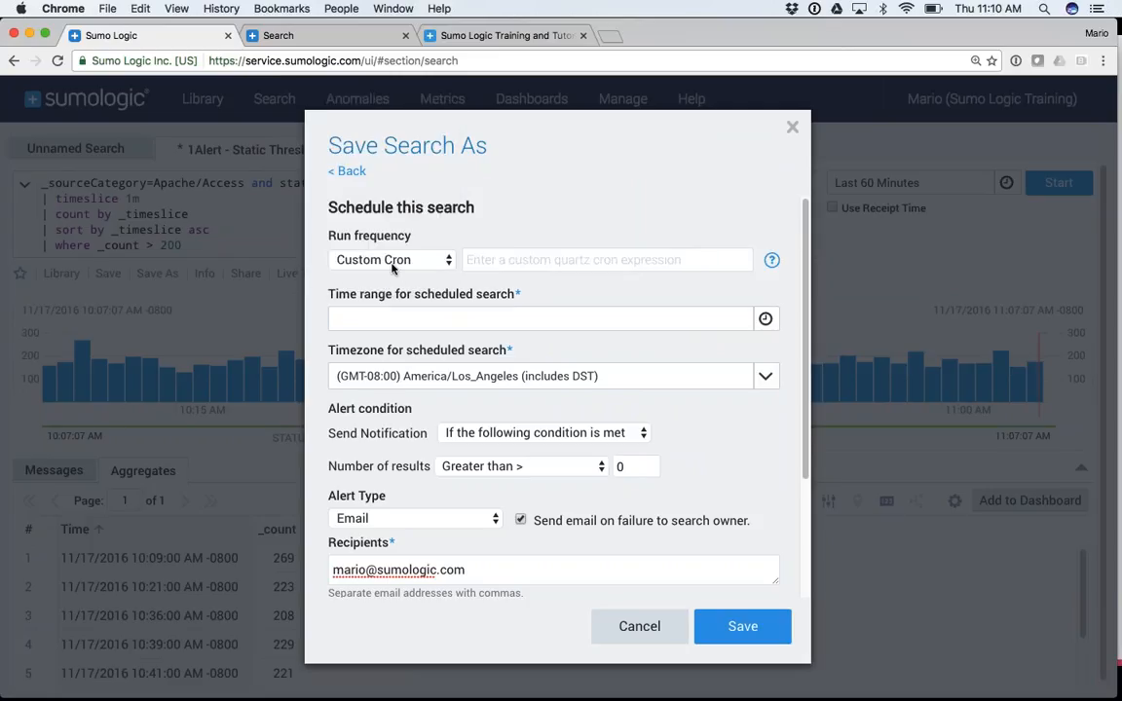
pyautogui.moveTo(772, 261)
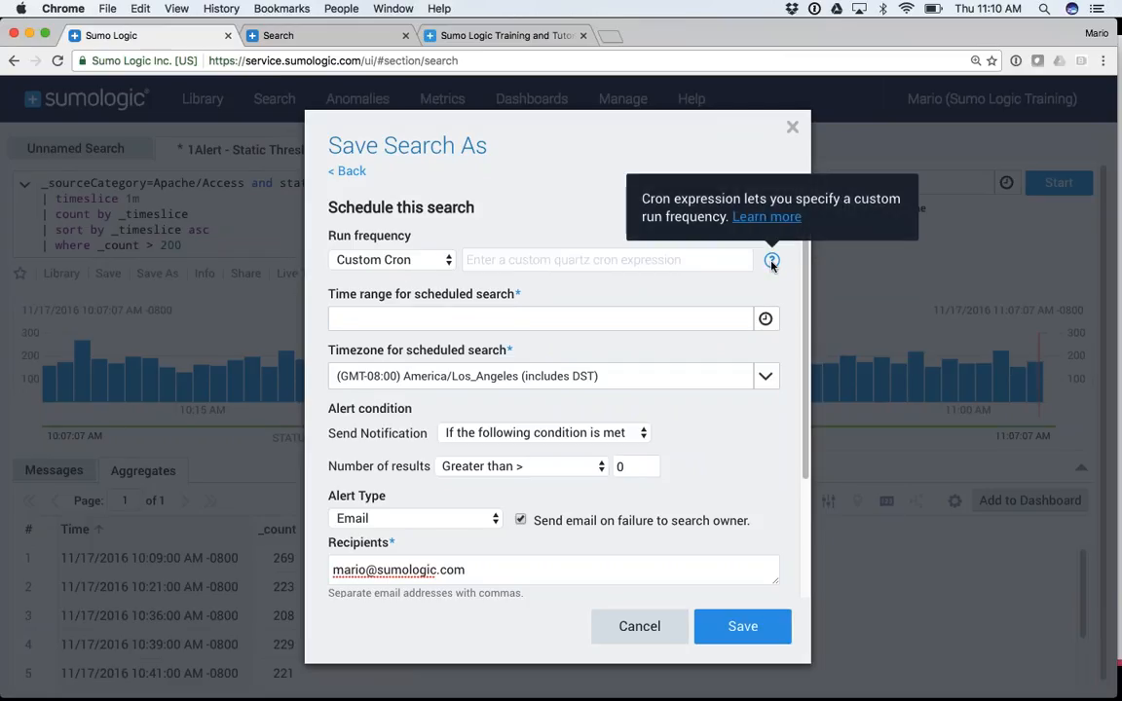
pyautogui.press('super+Tab')
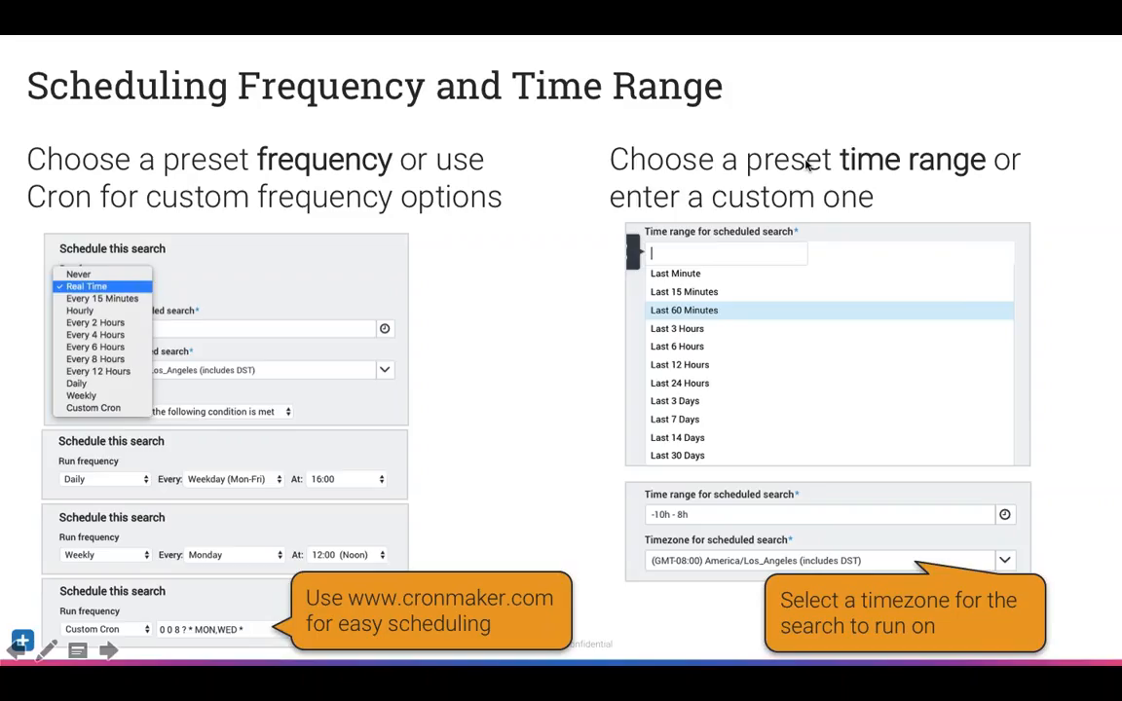
pyautogui.press('super+Tab')
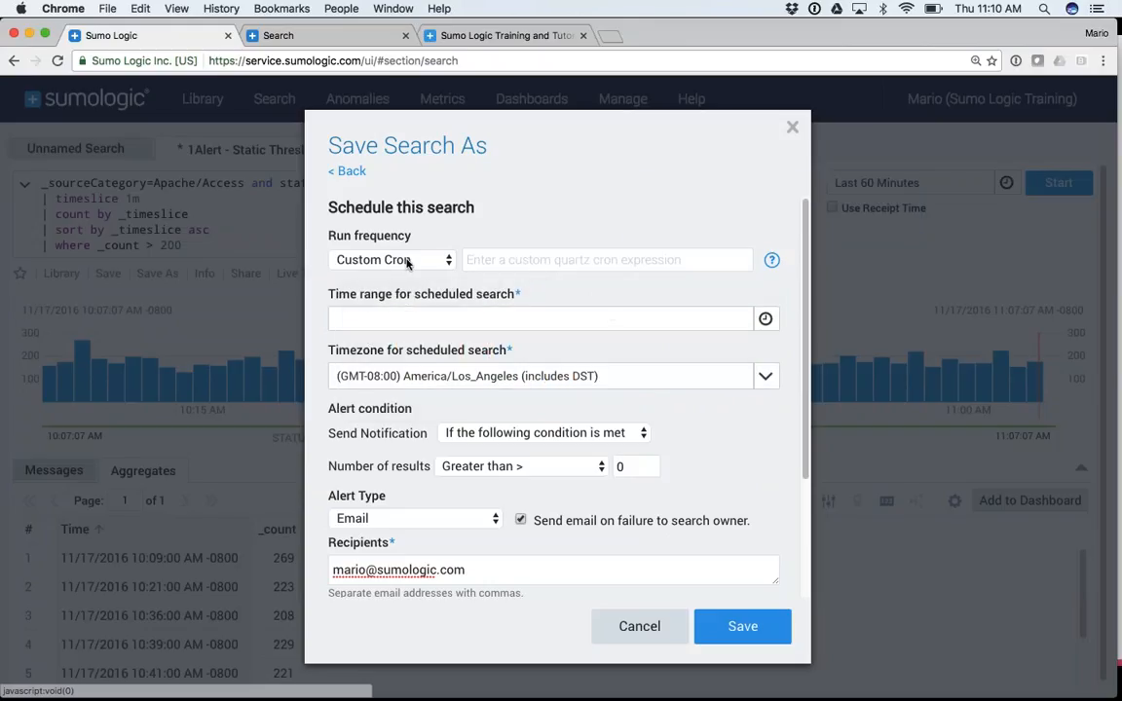
# Set the scheduled time range to custom -45m -30m, then advance to the Condition/Threshold slide
pyautogui.click(370, 318)
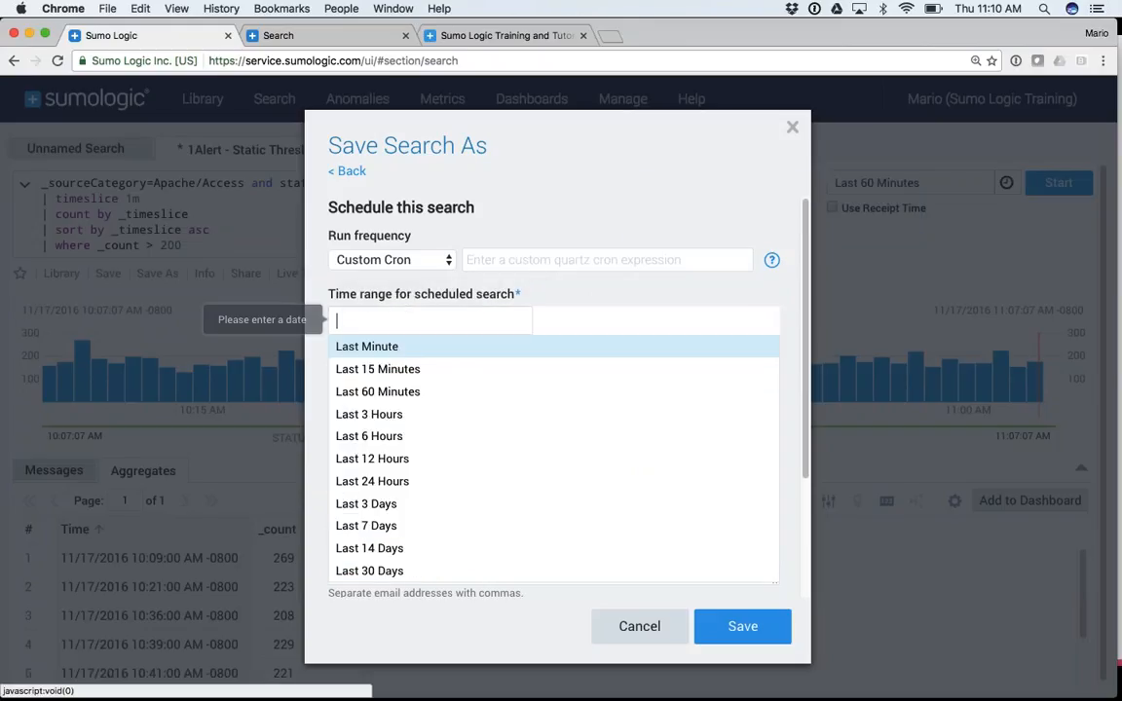
pyautogui.click(389, 392)
pyautogui.click(429, 318)
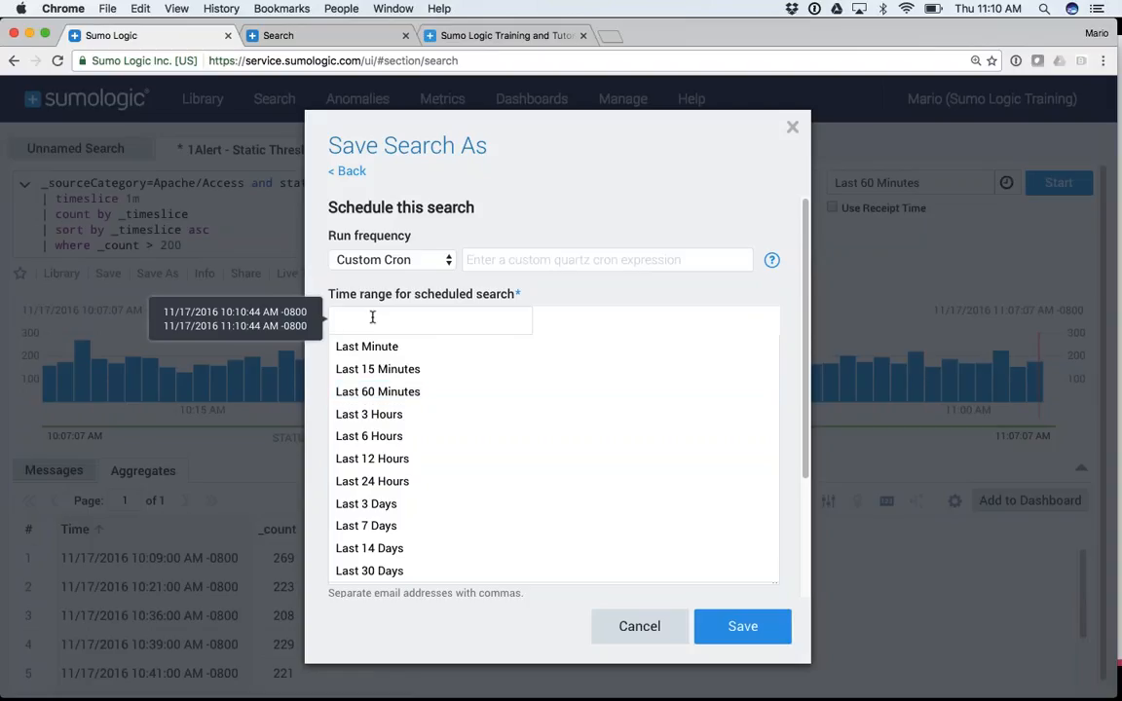
pyautogui.write('-')
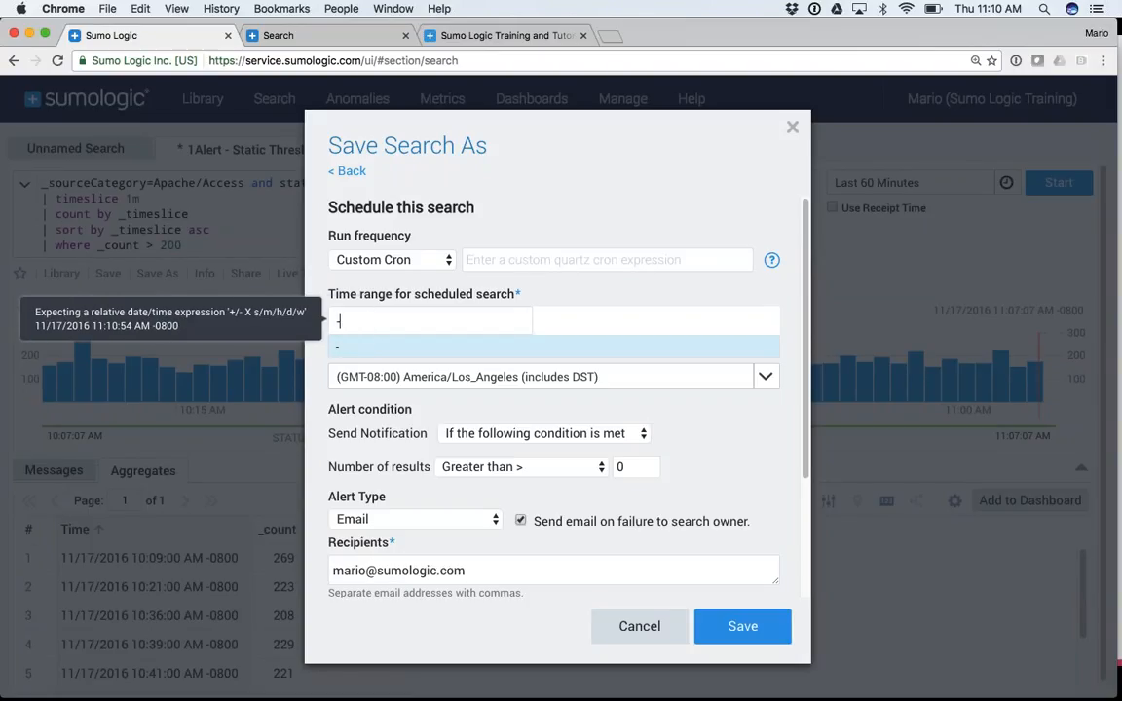
pyautogui.write('45m')
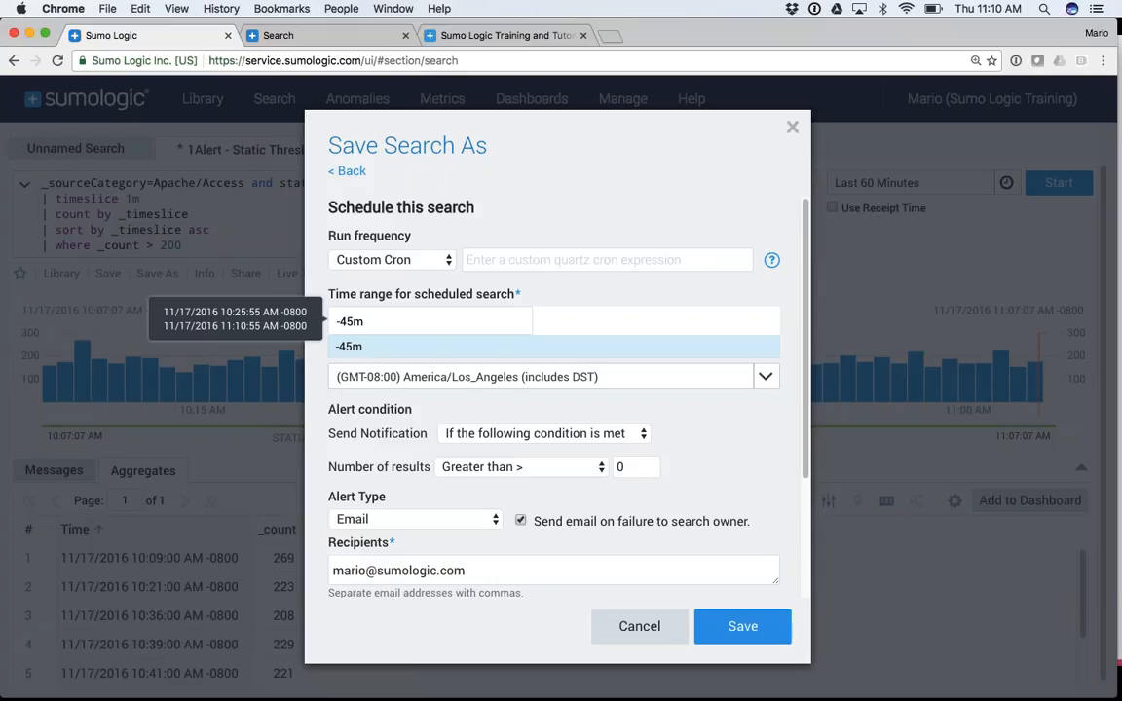
pyautogui.write(' -30m')
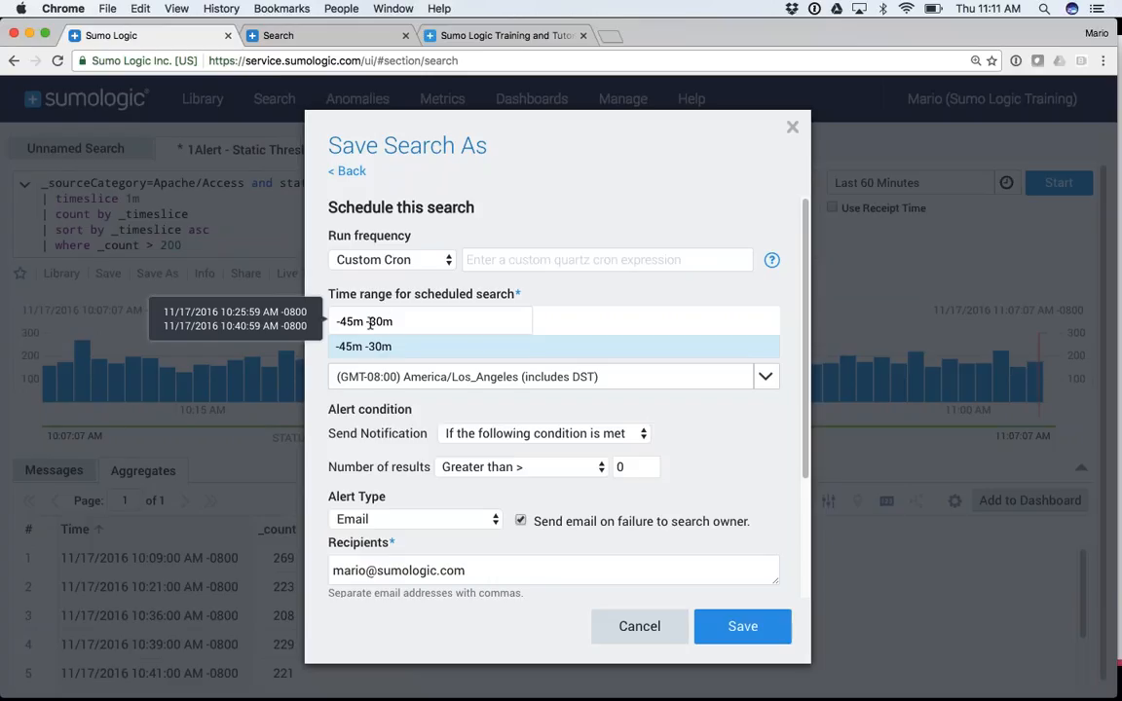
pyautogui.moveTo(369, 324); pyautogui.dragTo(390, 324)
pyautogui.click(791, 320)
pyautogui.click(521, 319)
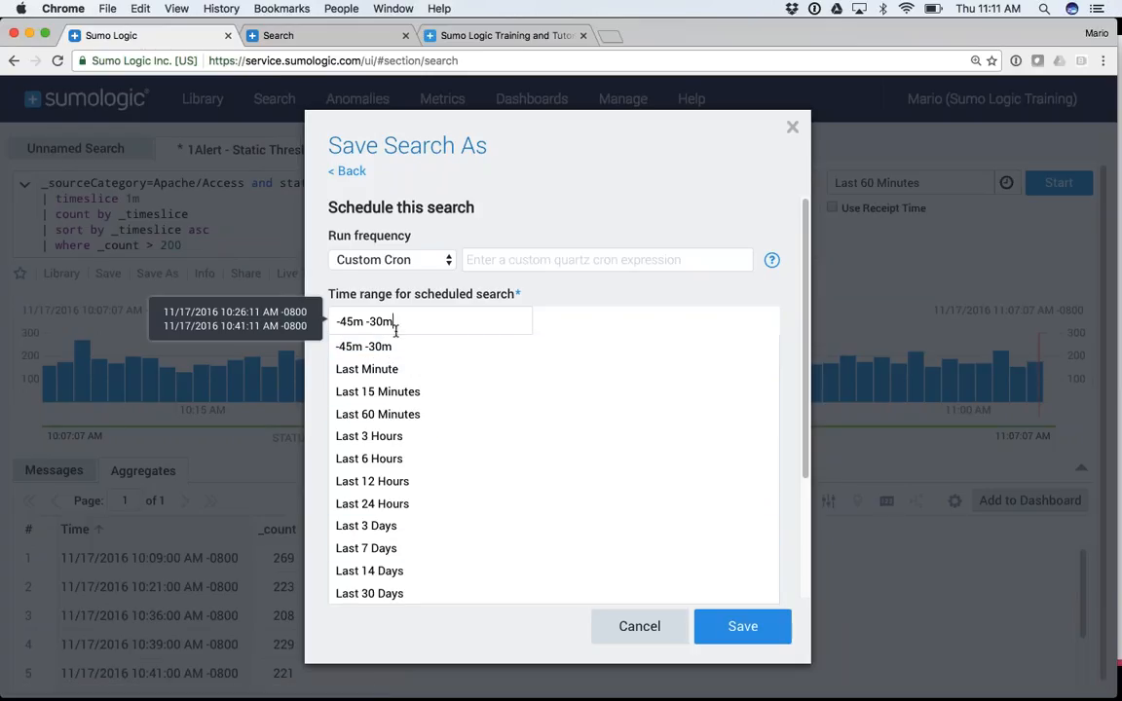
pyautogui.click(790, 304)
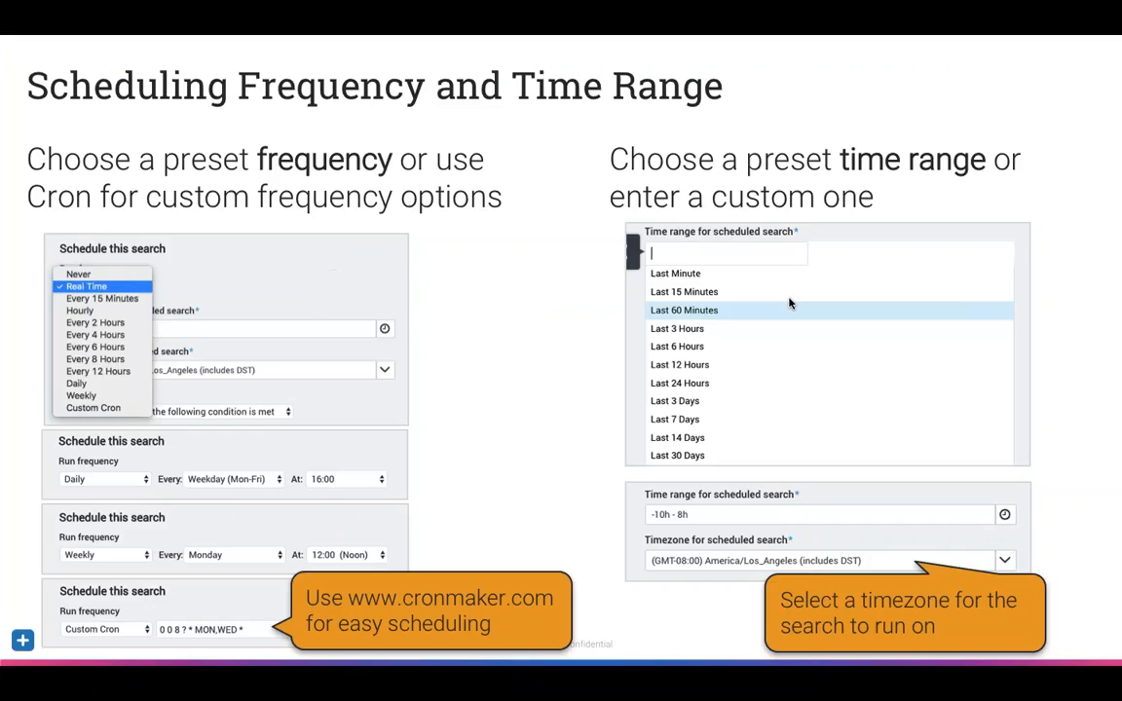
pyautogui.press('Right')
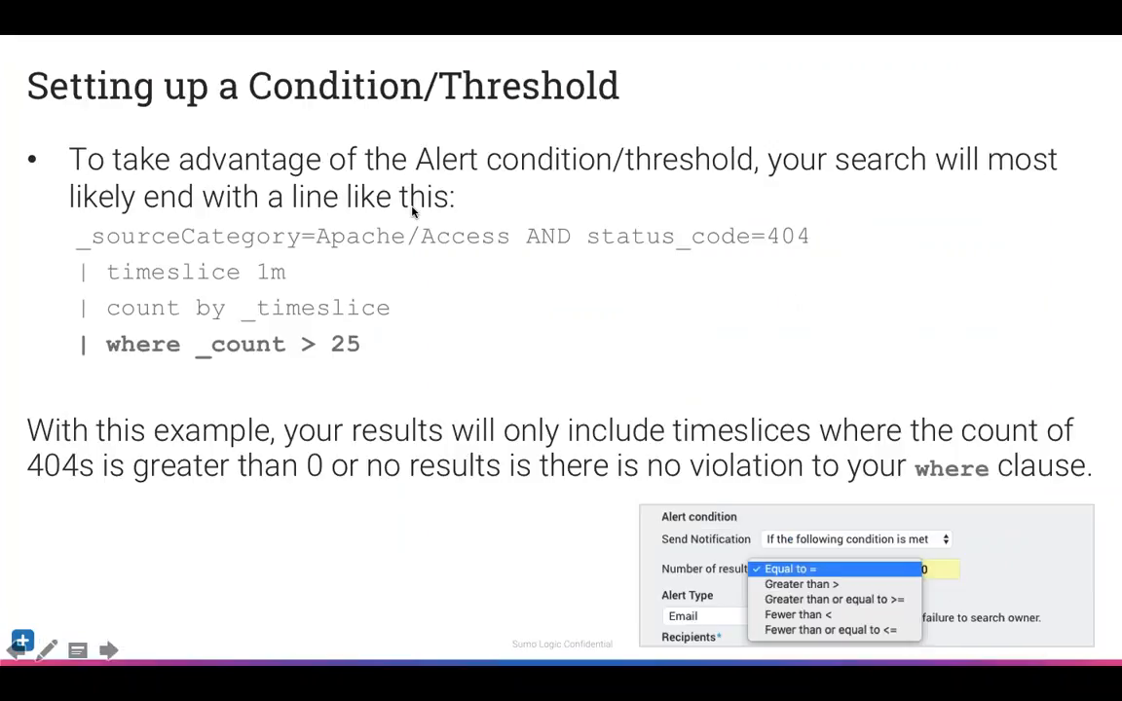
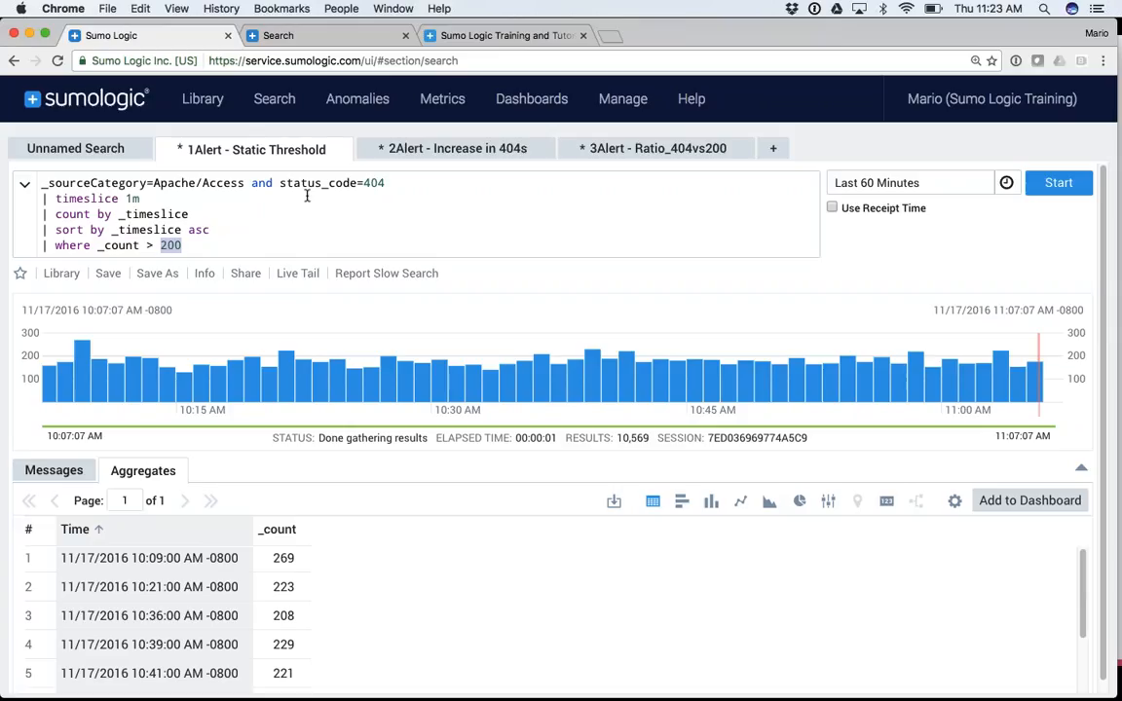
# Point out the status_code=404 filter and the 200 threshold in the query, then return to the slides
pyautogui.moveTo(281, 183); pyautogui.dragTo(386, 183)
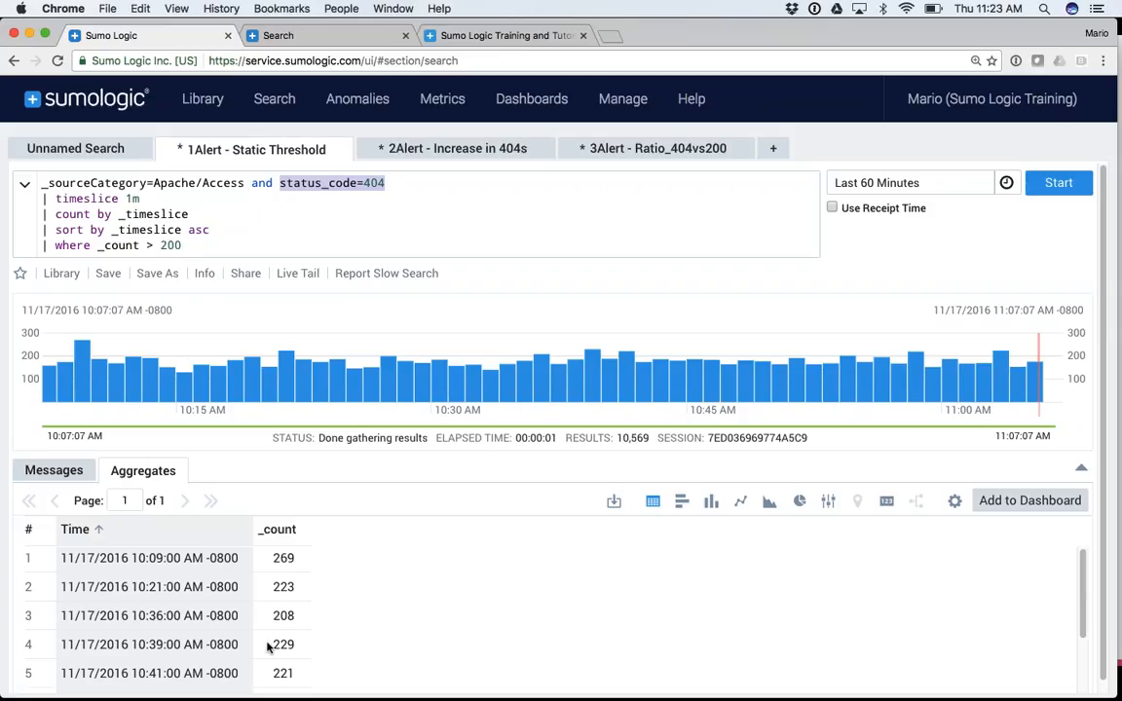
pyautogui.click(167, 245)
pyautogui.doubleClick(168, 245)
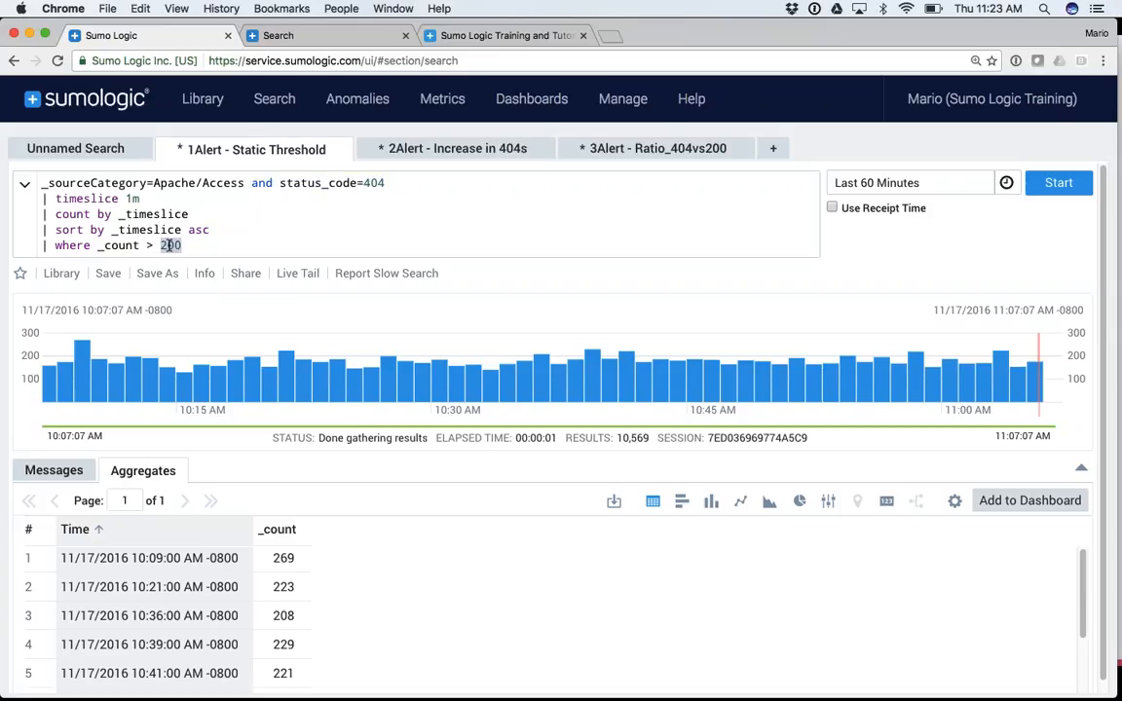
pyautogui.press('super+Tab')
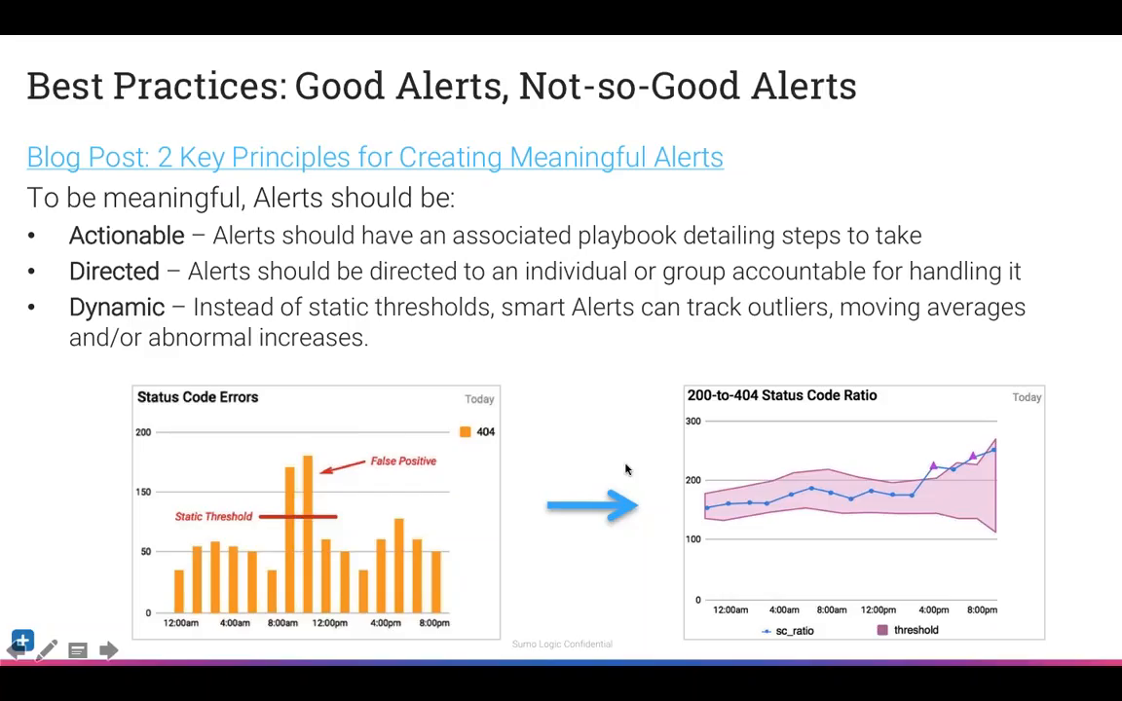
pyautogui.press('super+Tab')
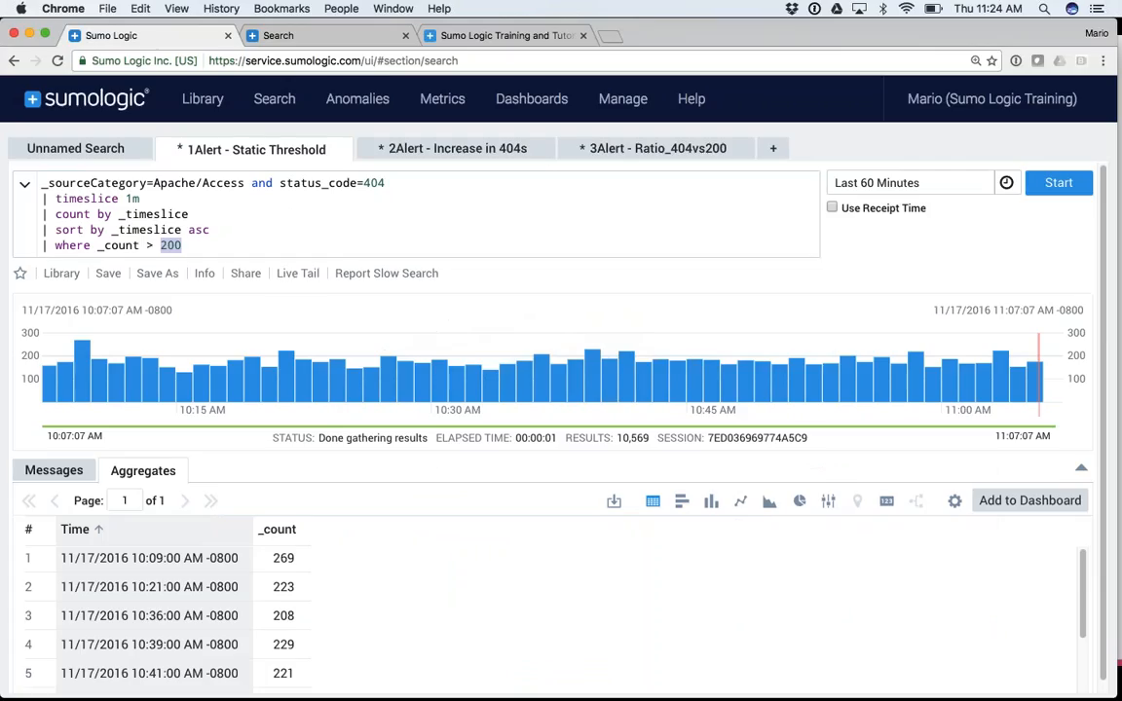
pyautogui.click(292, 245)
# Rerun the Increase in 404s search, walk through its filter, timeslice/count and outlier lines, and chart it as a line
pyautogui.click(448, 150)
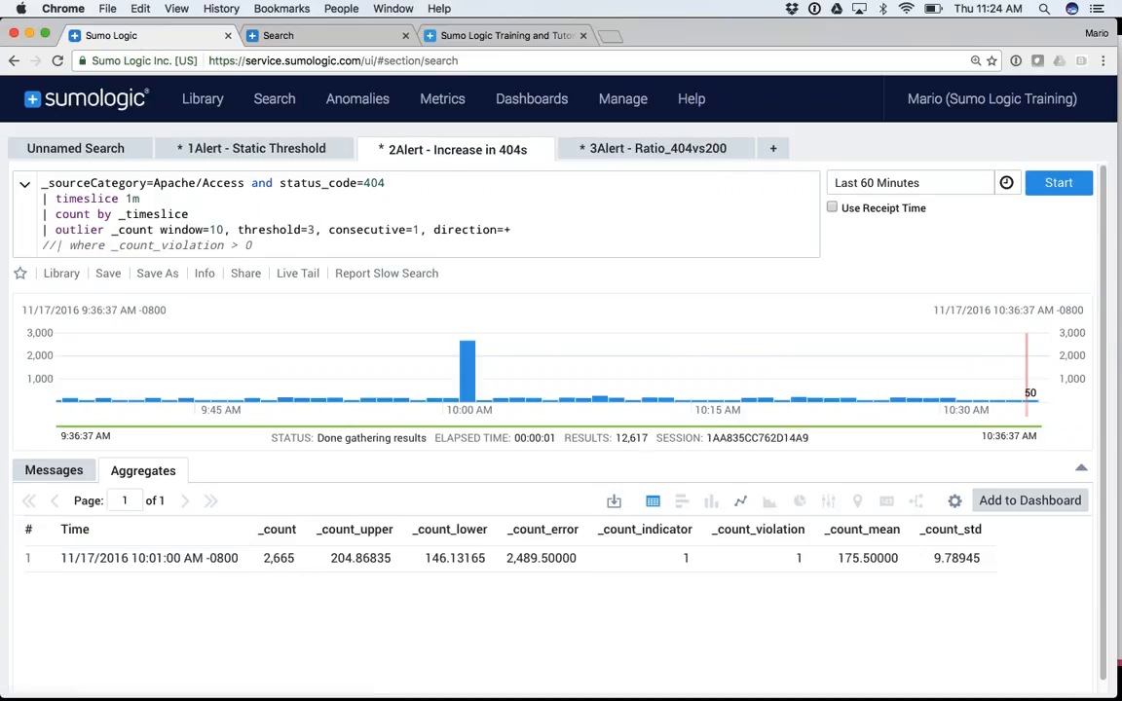
pyautogui.click(1059, 184)
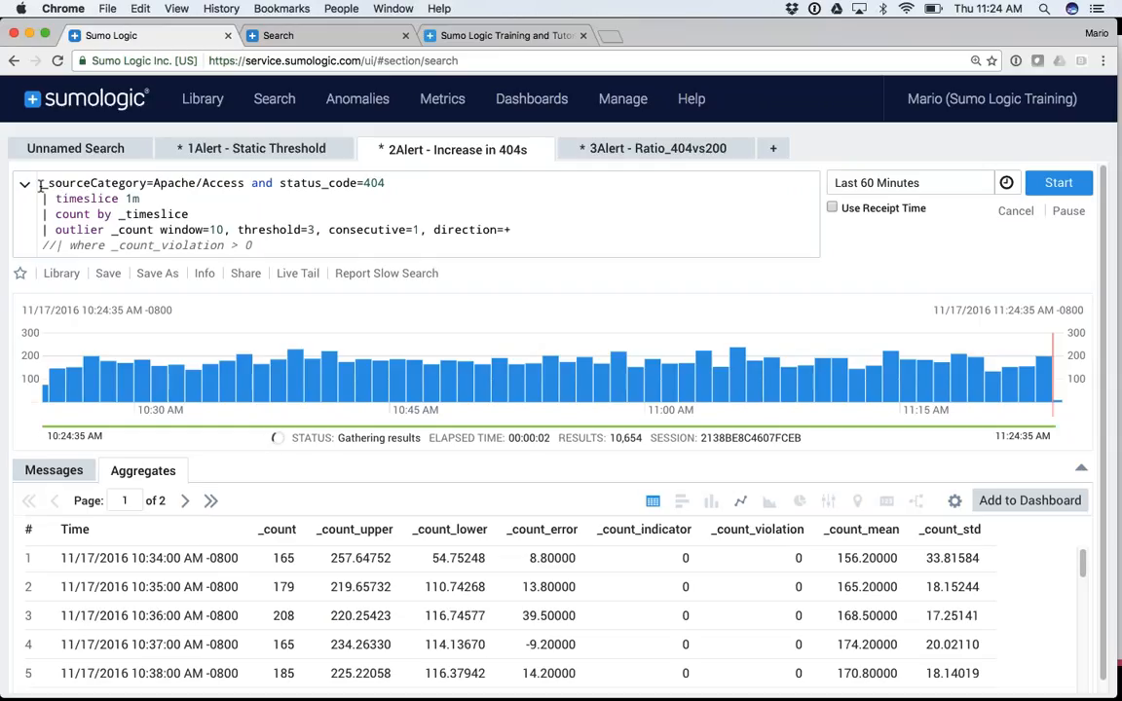
pyautogui.moveTo(41, 183); pyautogui.dragTo(388, 182)
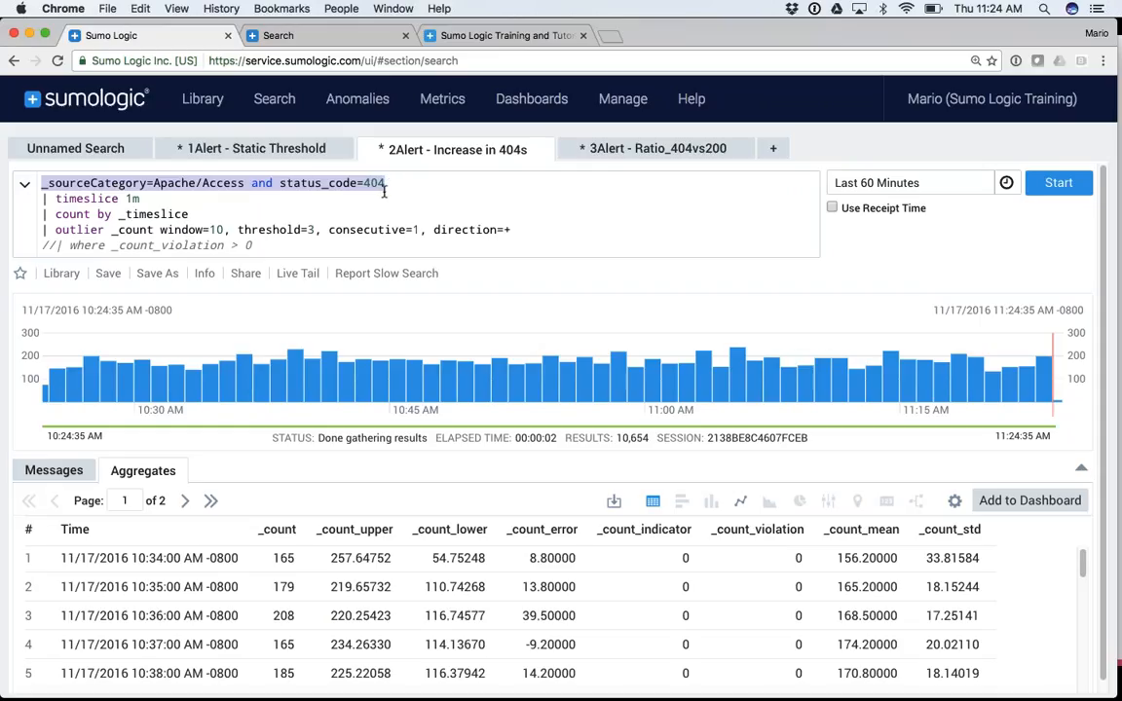
pyautogui.moveTo(42, 199); pyautogui.dragTo(198, 213)
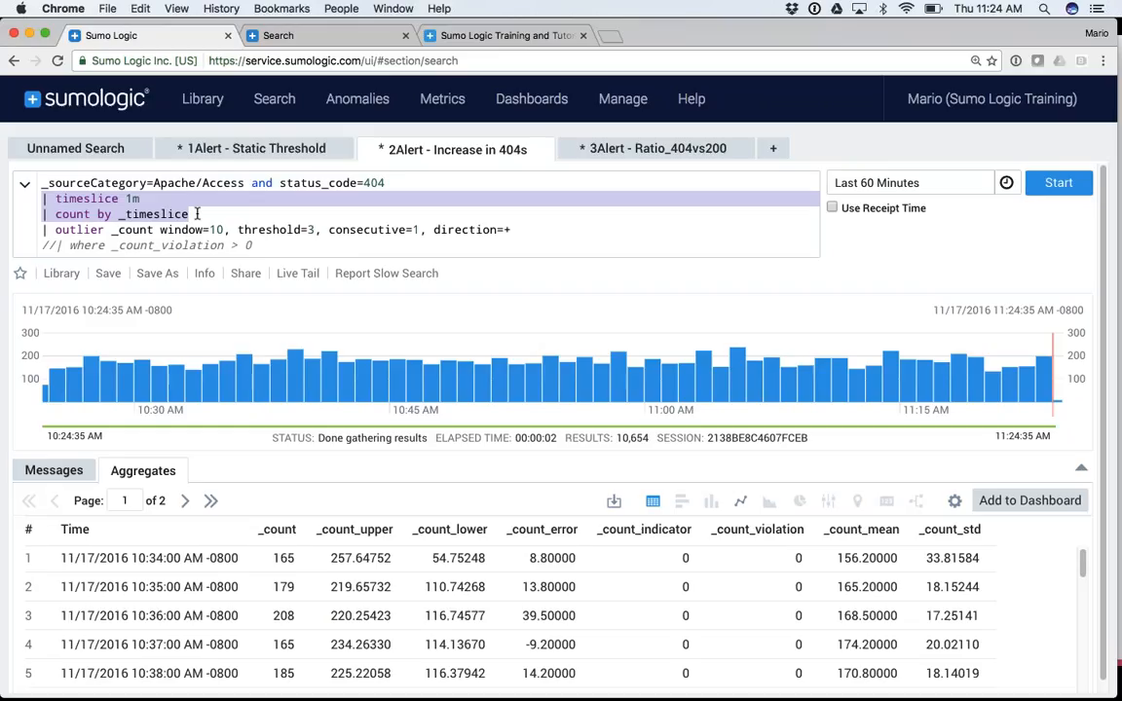
pyautogui.doubleClick(83, 229)
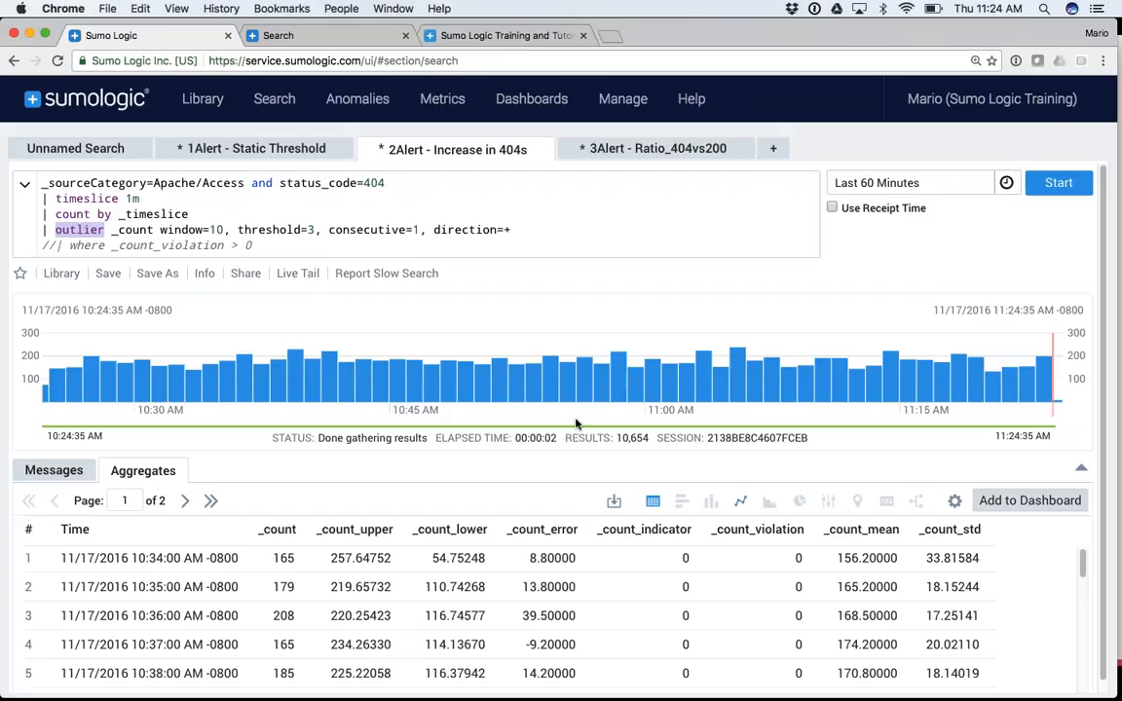
pyautogui.click(740, 503)
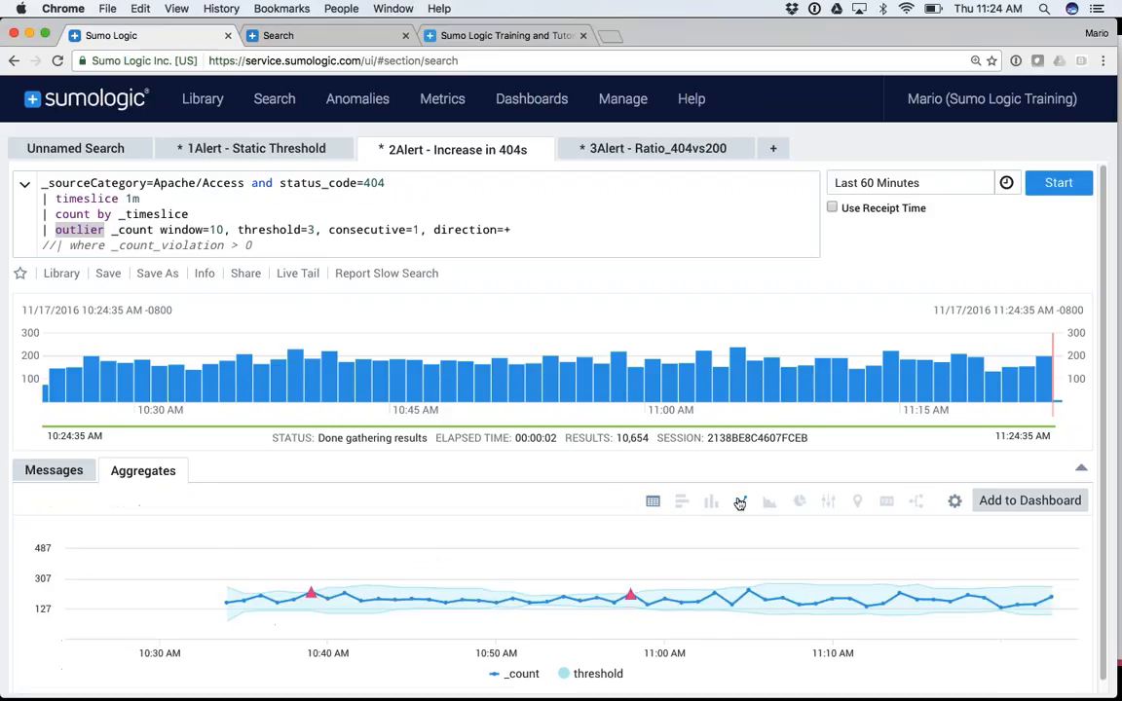
# Collapse the query area to enlarge the chart, then show the outlier results as a table
pyautogui.moveTo(225, 606)
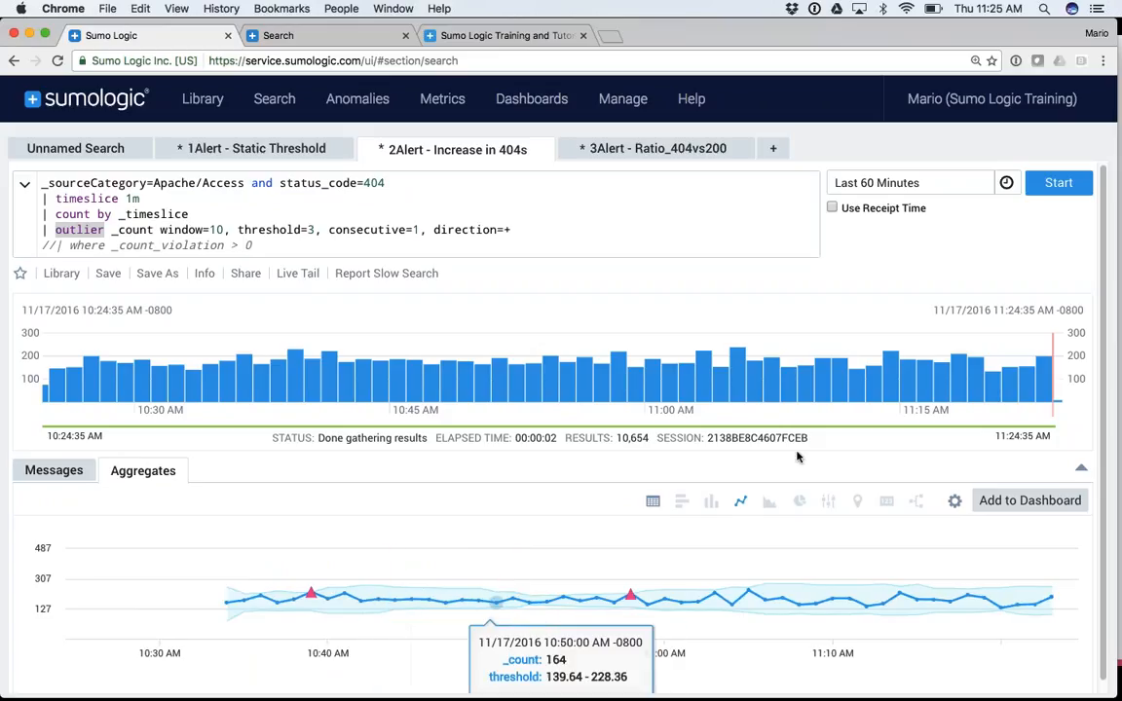
pyautogui.click(1081, 467)
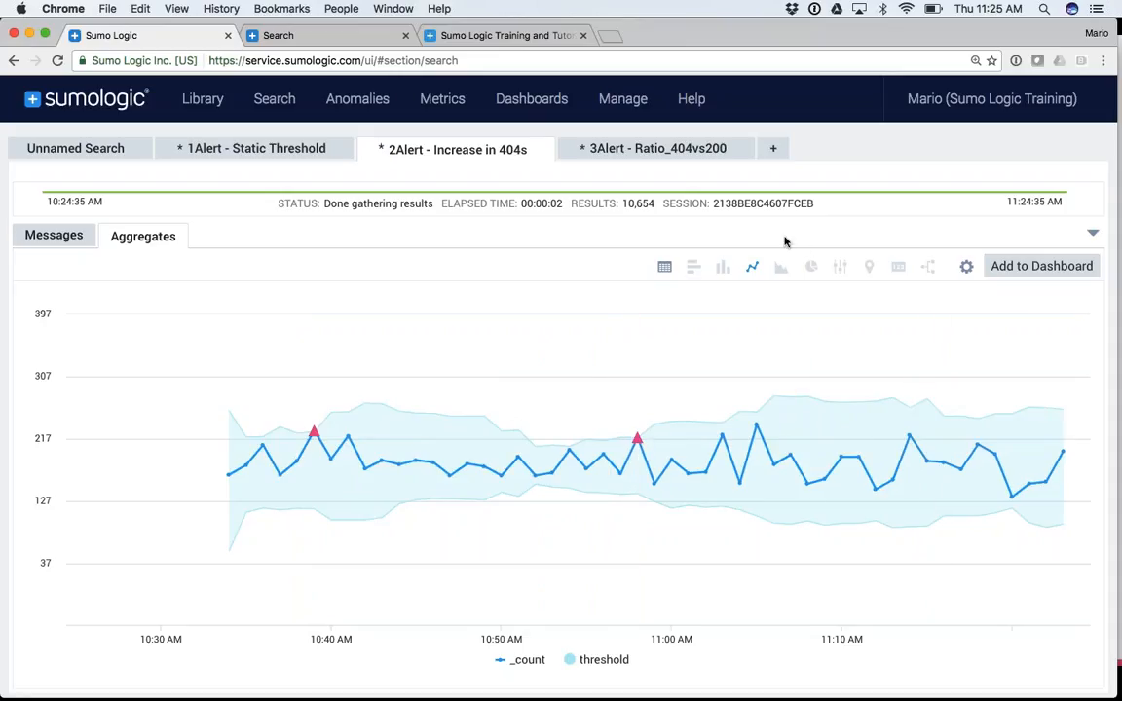
pyautogui.click(666, 267)
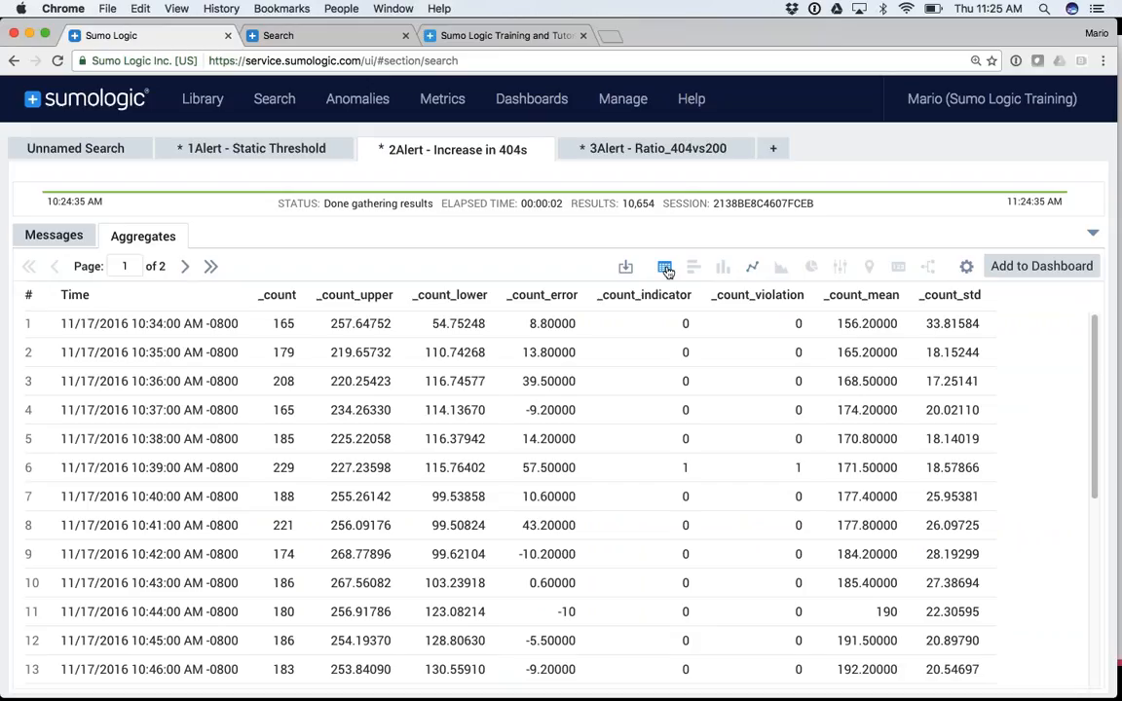
# Restore the query view and go over the outlier parameters window=10, threshold=3, consecutive=1
pyautogui.click(1093, 233)
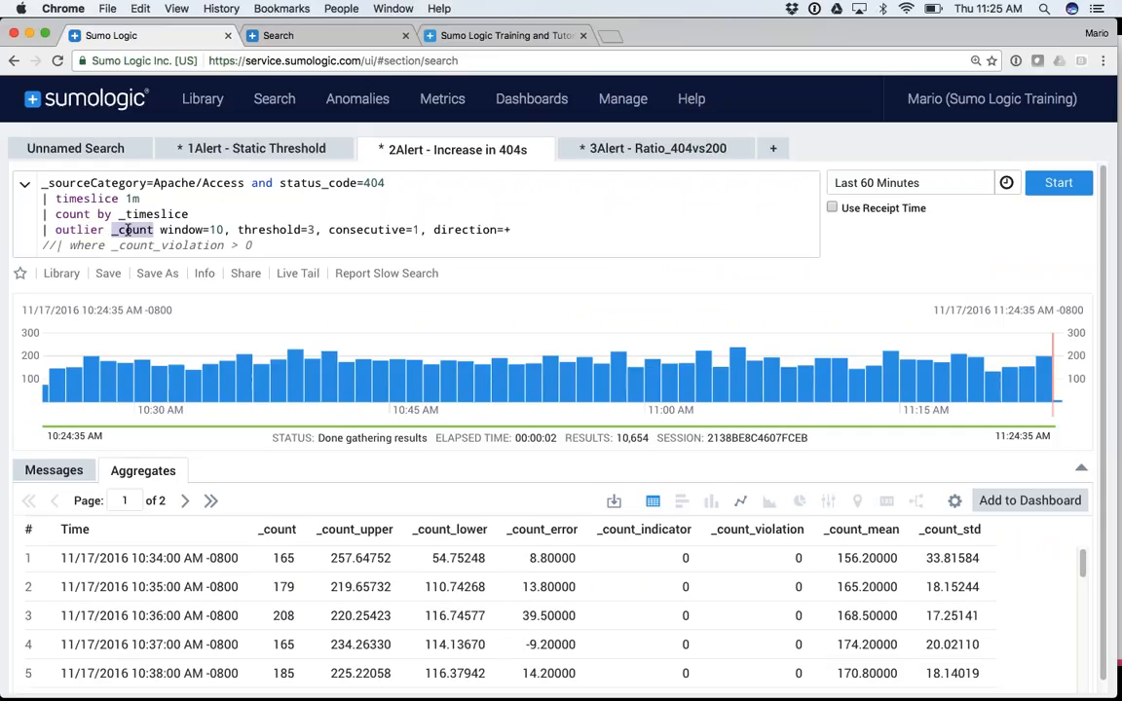
pyautogui.moveTo(161, 230); pyautogui.dragTo(513, 230)
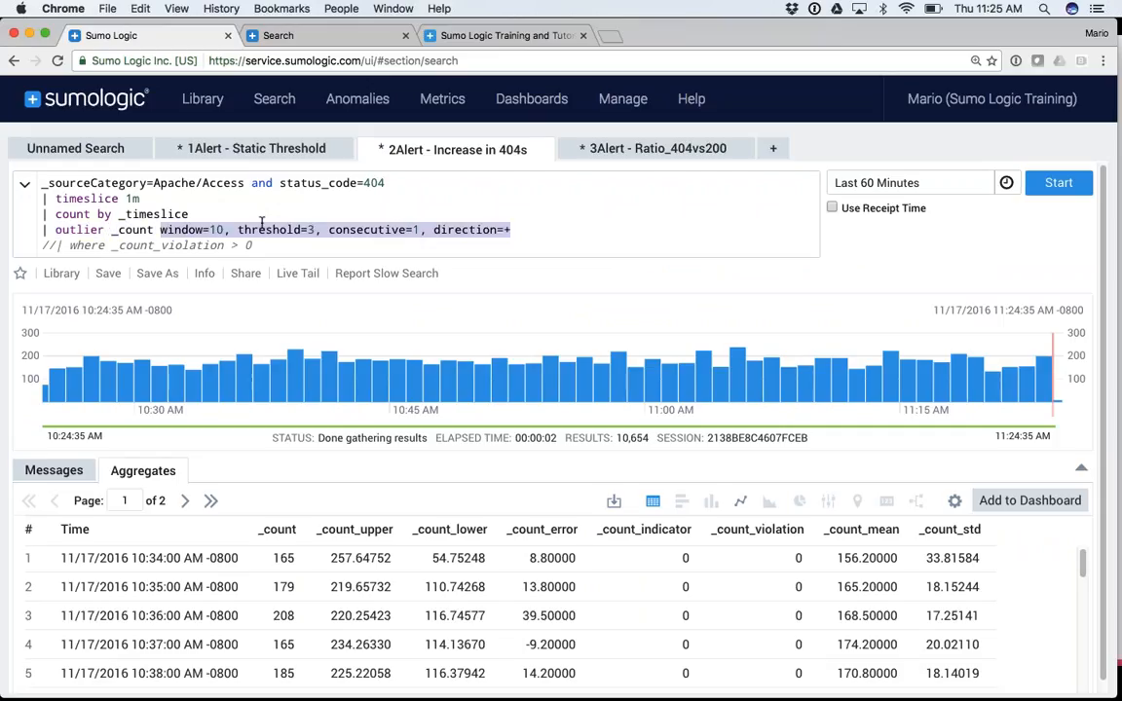
pyautogui.click(179, 230)
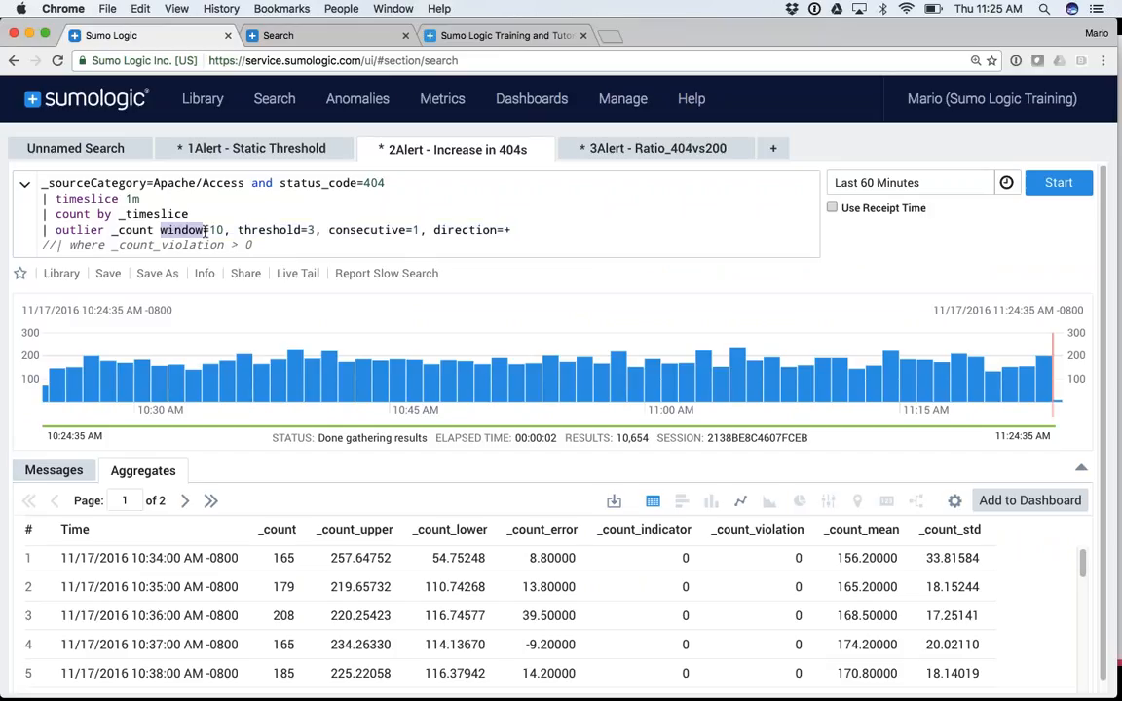
pyautogui.click(216, 230)
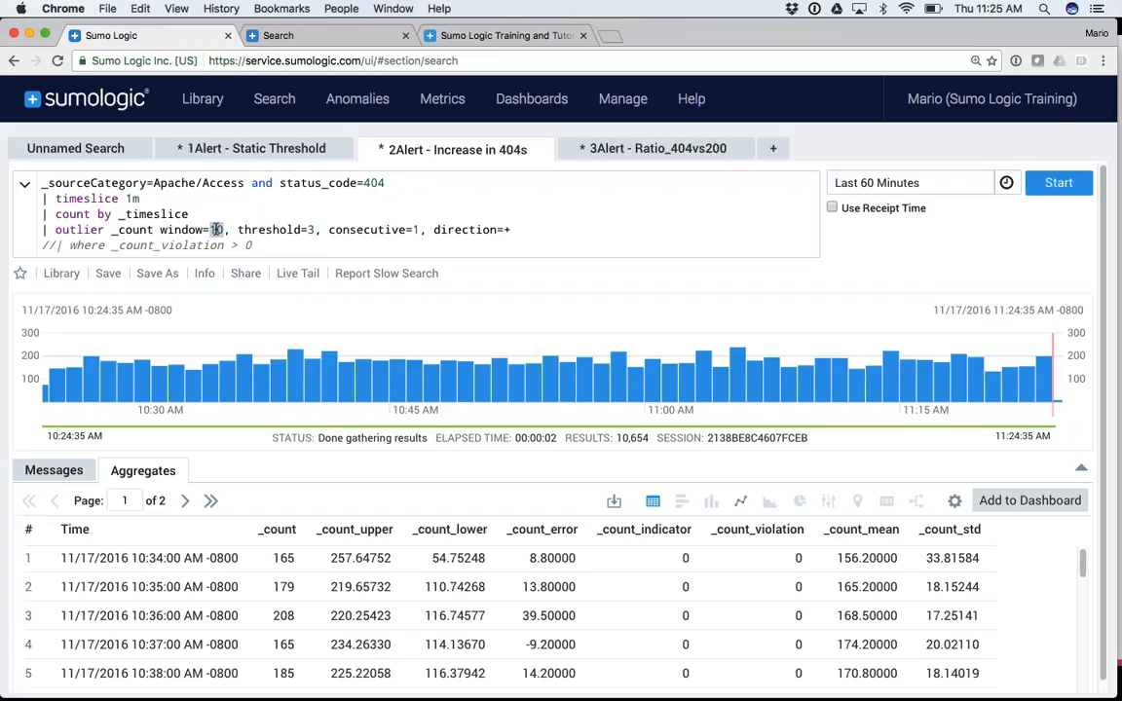
pyautogui.click(311, 230)
pyautogui.click(417, 231)
# Try consecutive values of 2 and 5, then set consecutive back to 1
pyautogui.press('BackSpace')
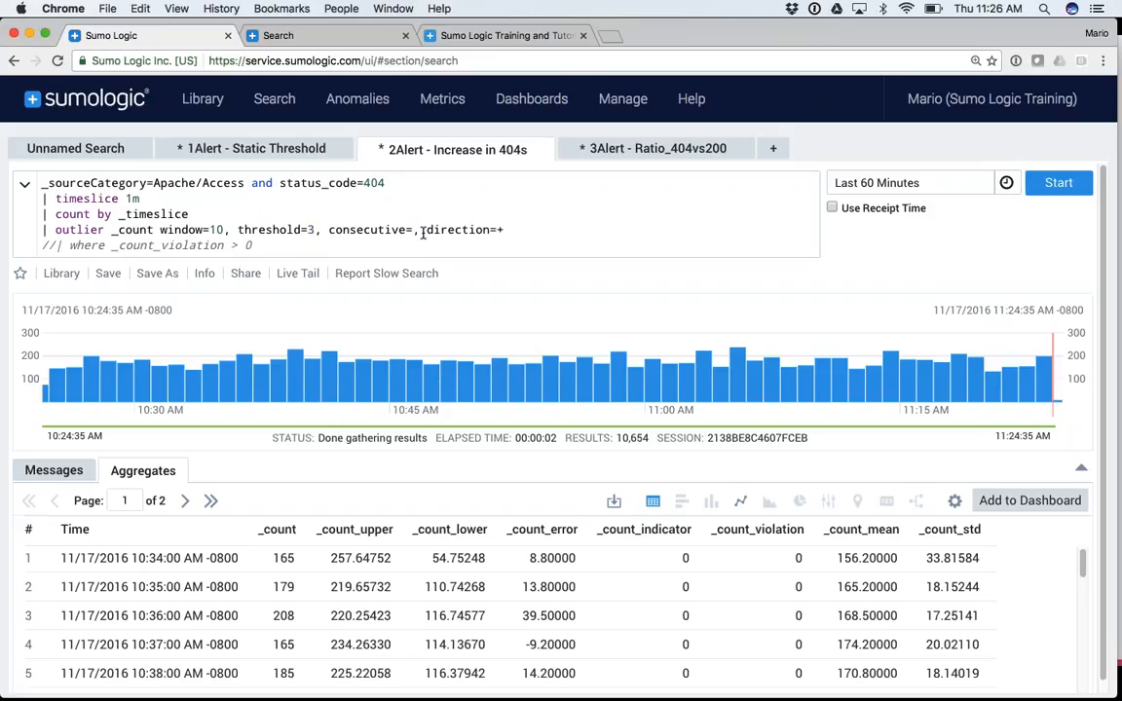
pyautogui.write('2')
pyautogui.press('BackSpace')
pyautogui.write('5')
pyautogui.press('BackSpace')
pyautogui.write('1')
pyautogui.scroll(-1, 643, 585)
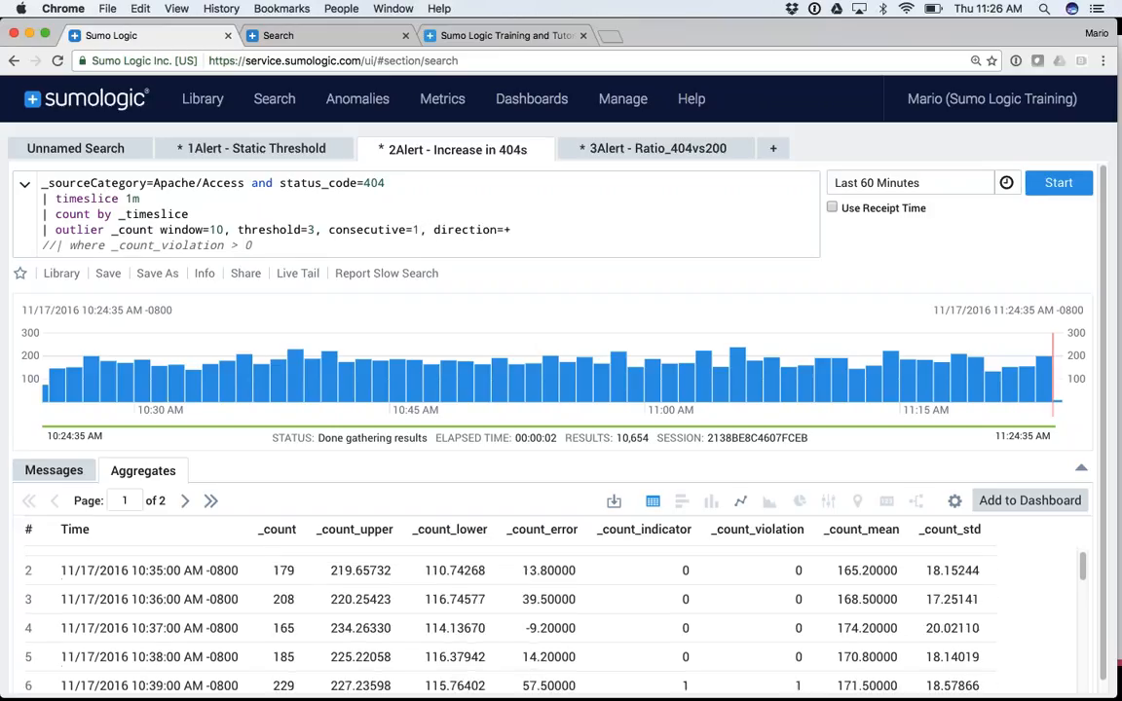
pyautogui.scroll(1, 643, 584)
pyautogui.click(1081, 467)
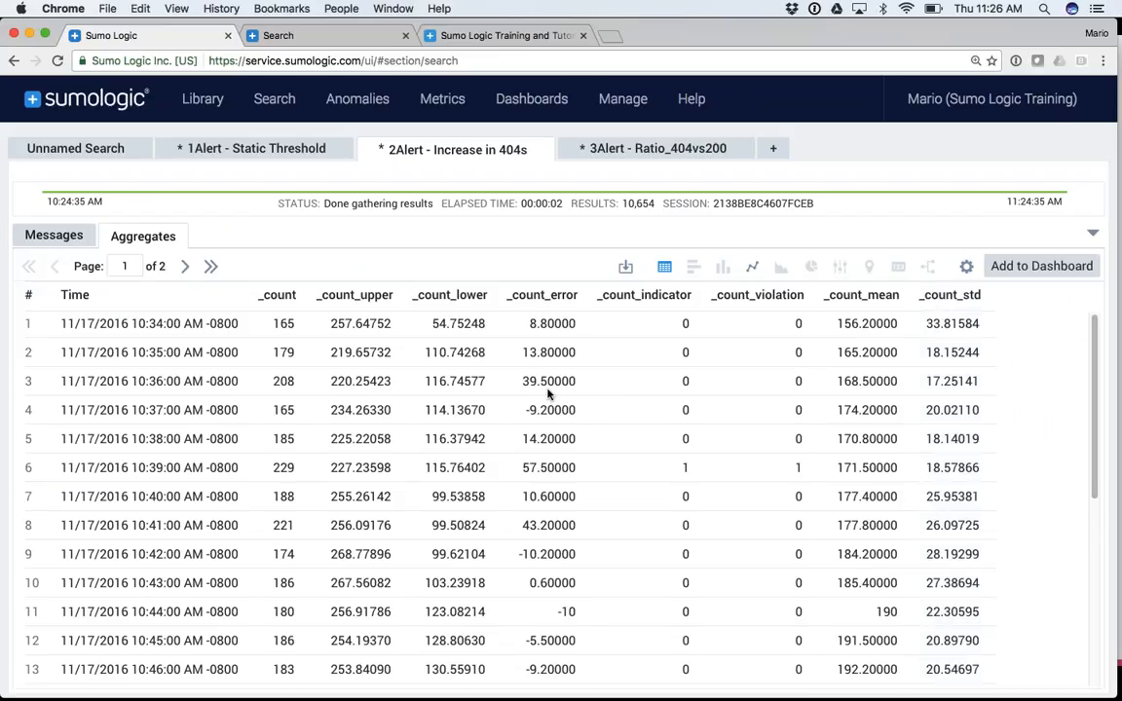
pyautogui.click(752, 268)
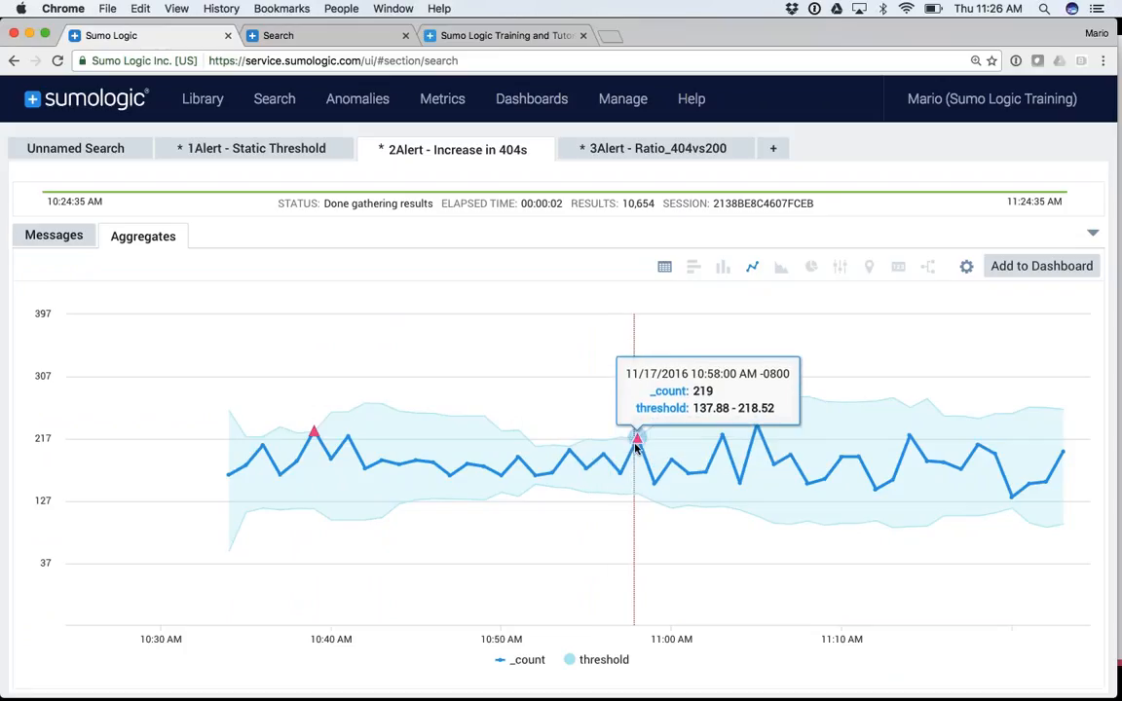
pyautogui.click(663, 268)
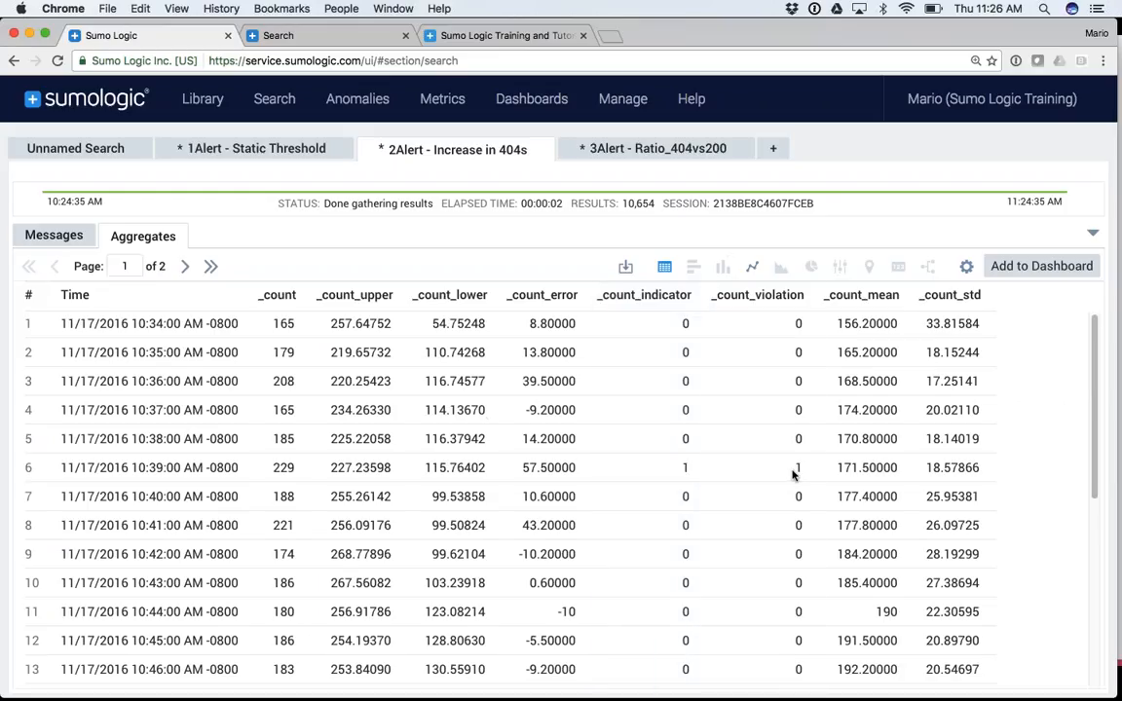
pyautogui.click(1091, 237)
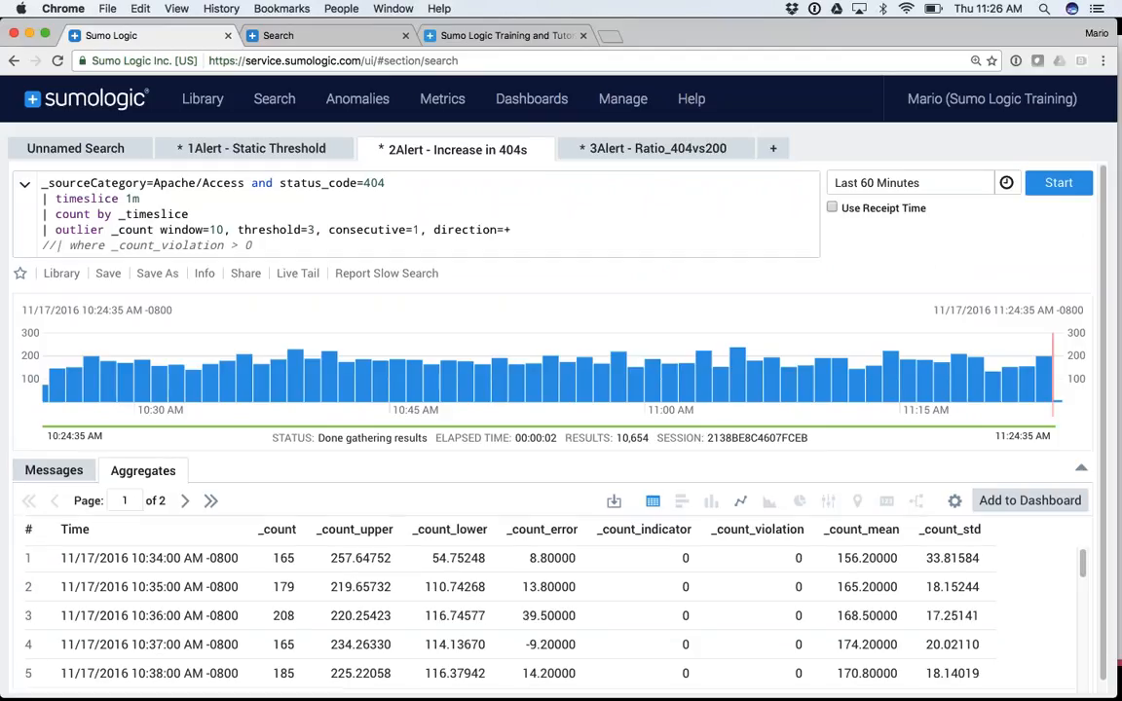
pyautogui.click(54, 225)
# Uncomment '| where _count_violation > 0', rerun to get the 10:39 and 10:58 outliers, and choose Save As
pyautogui.click(53, 247)
pyautogui.press('BackSpace')
pyautogui.press('BackSpace')
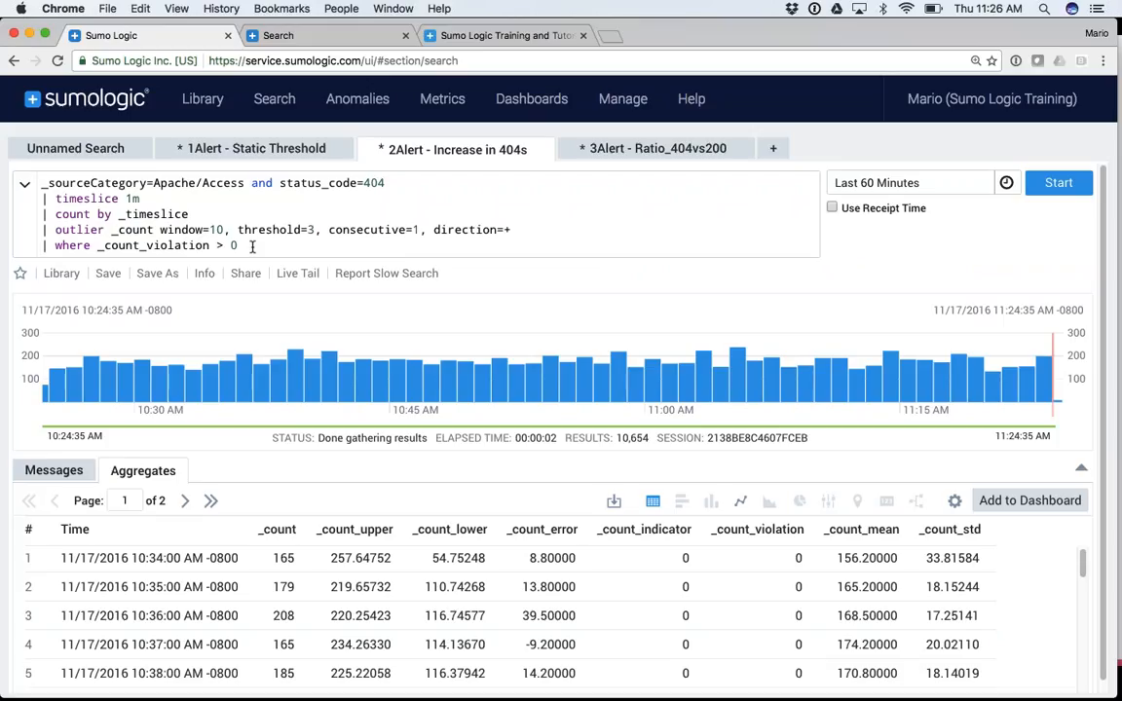
pyautogui.click(1058, 185)
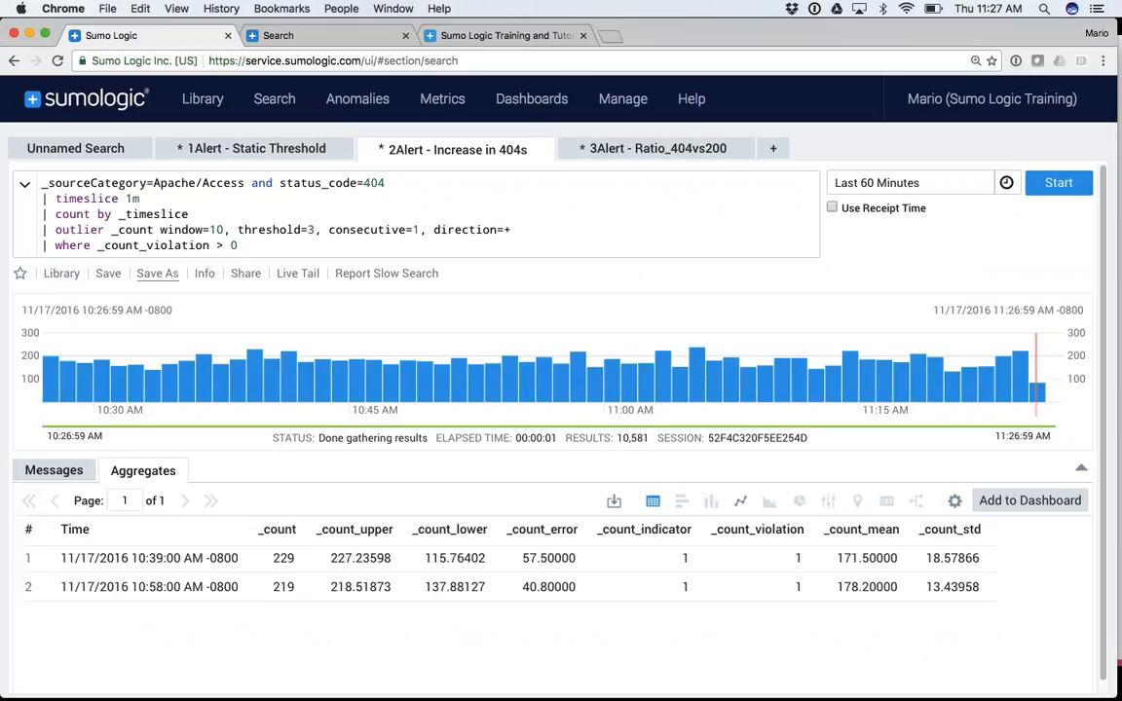
pyautogui.click(157, 273)
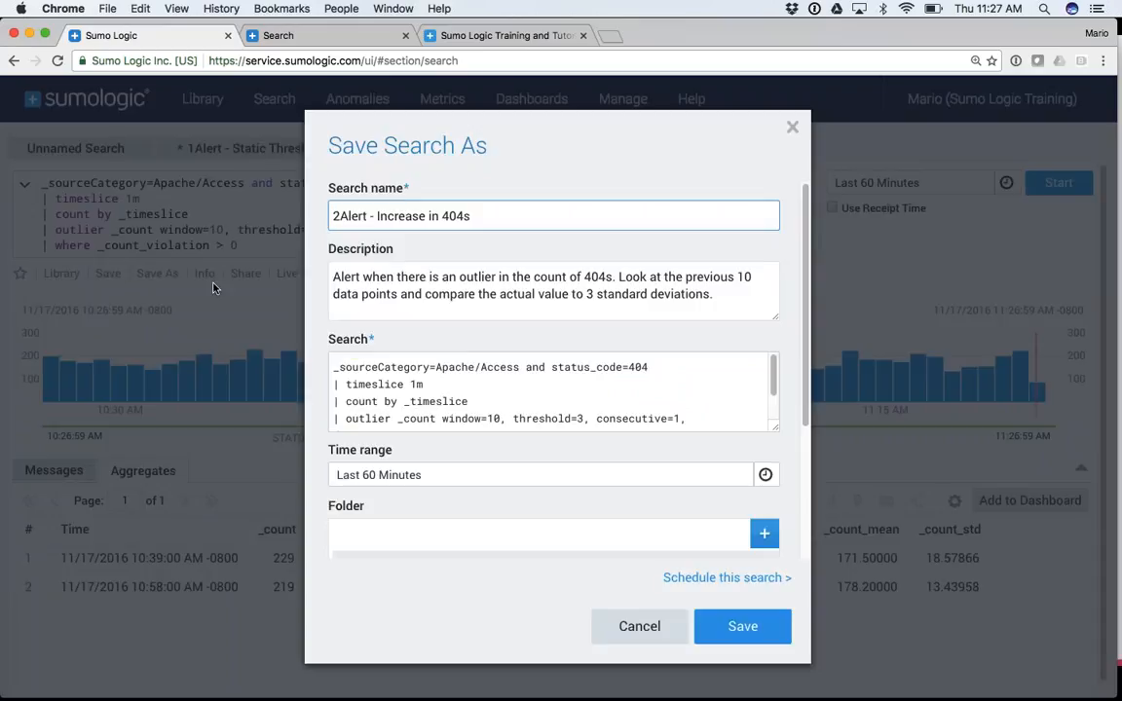
# Schedule the search to run hourly over the last 60 minutes
pyautogui.click(729, 577)
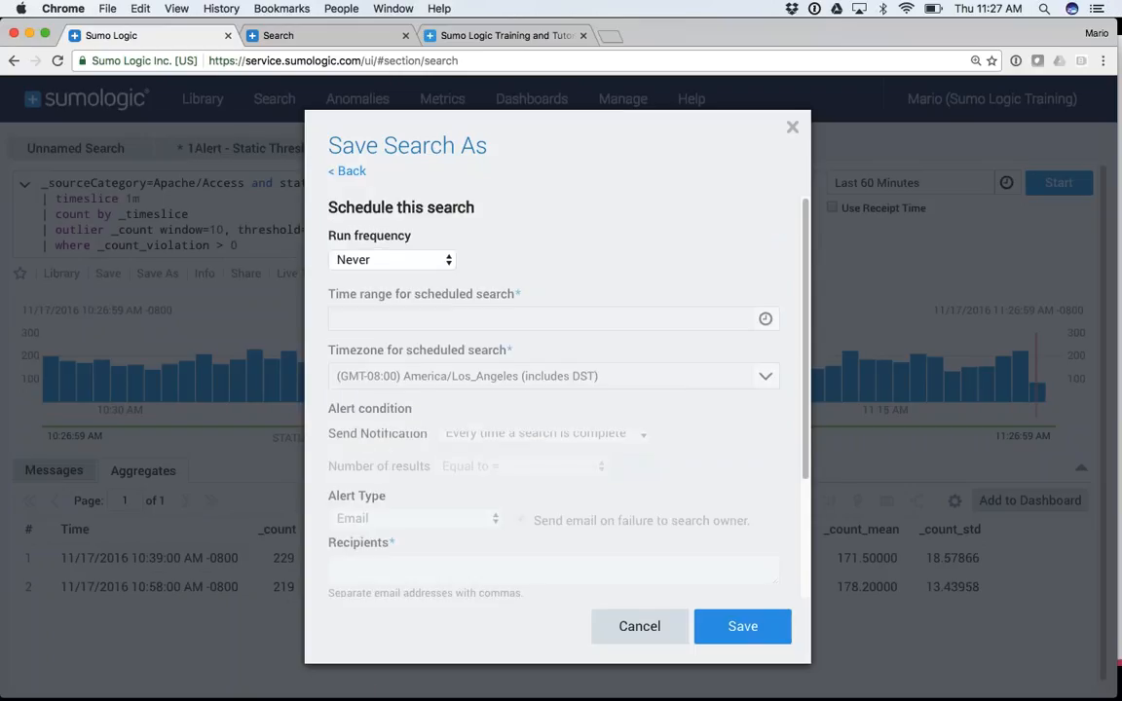
pyautogui.click(370, 259)
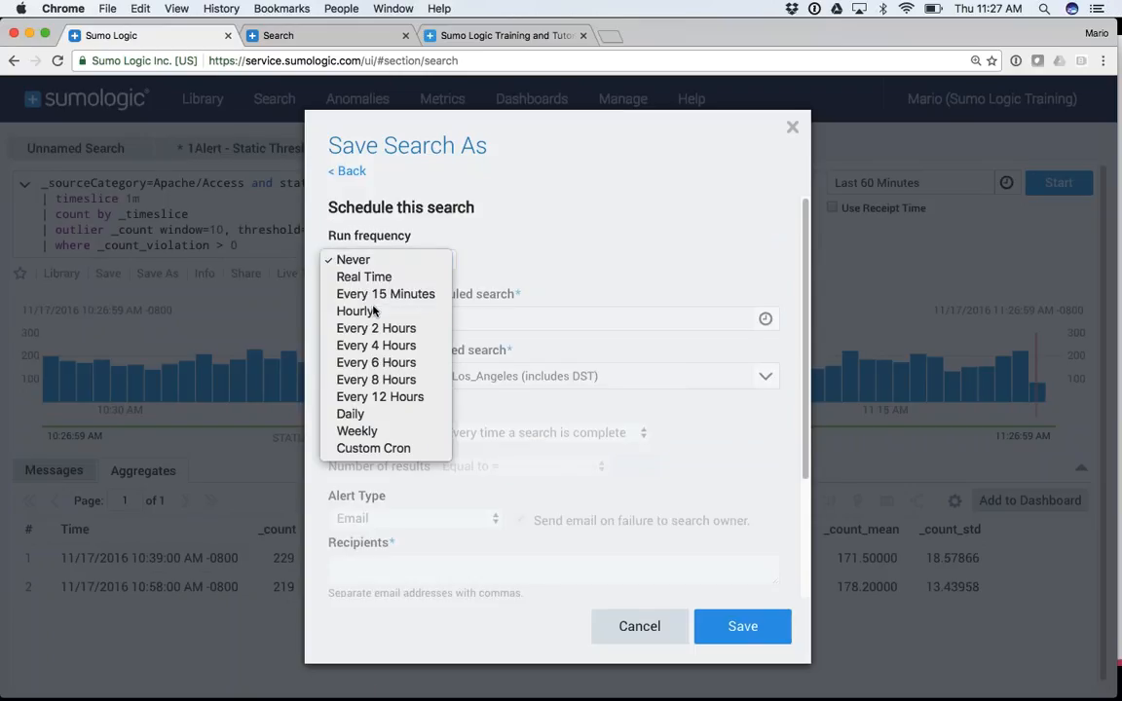
pyautogui.click(356, 311)
pyautogui.click(766, 319)
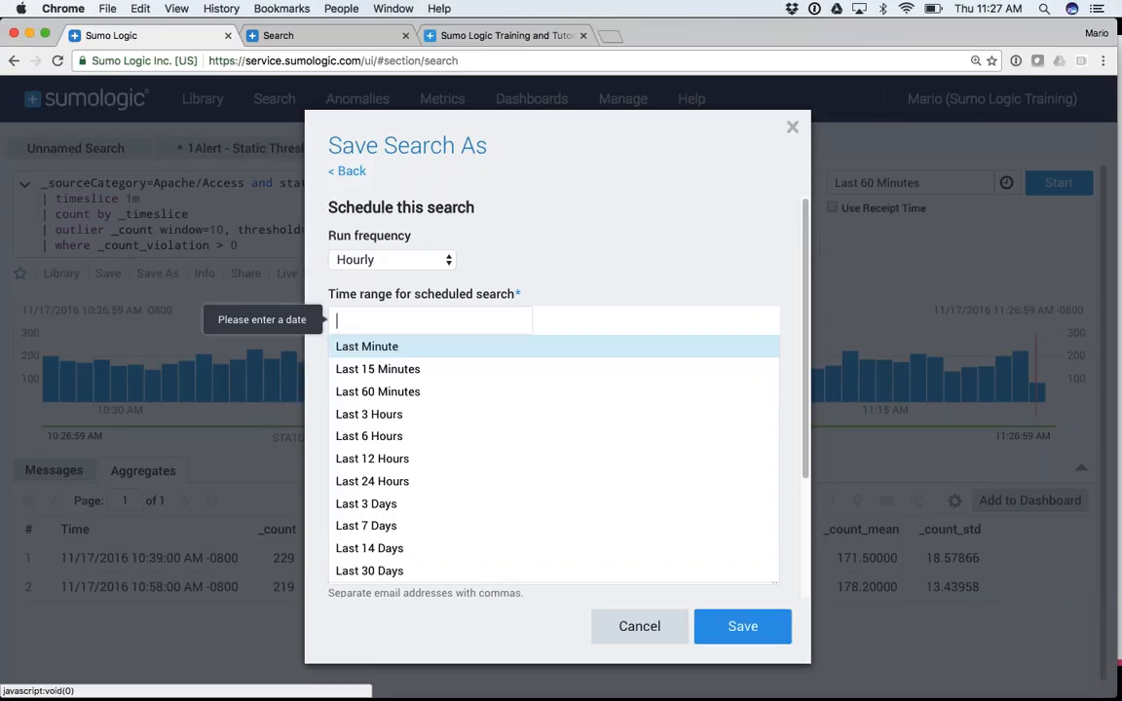
pyautogui.click(380, 391)
# Set notification to trigger when the number of results is greater than 0, then cancel the dialog
pyautogui.click(497, 433)
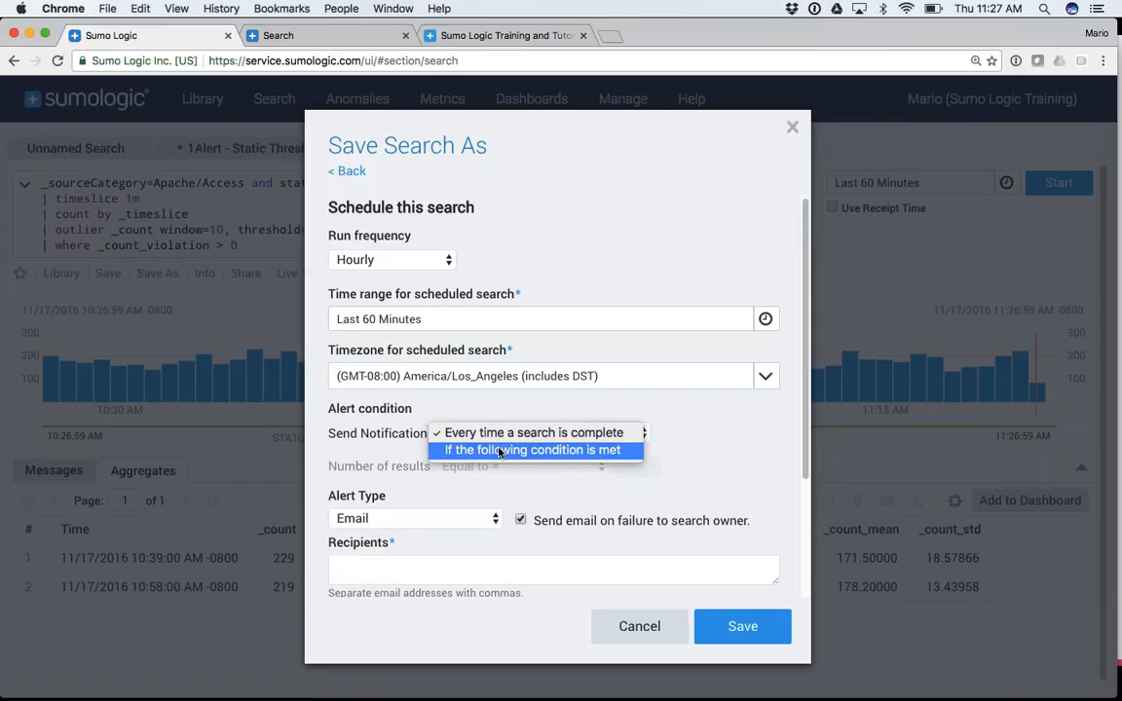
pyautogui.click(556, 450)
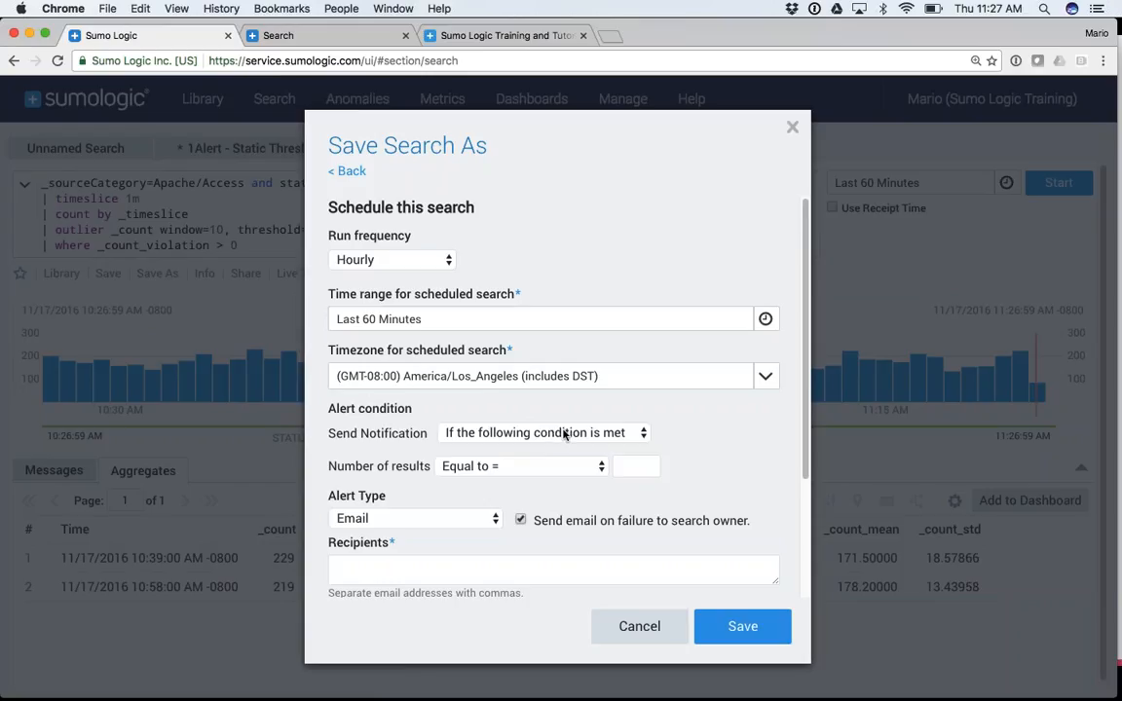
pyautogui.click(545, 466)
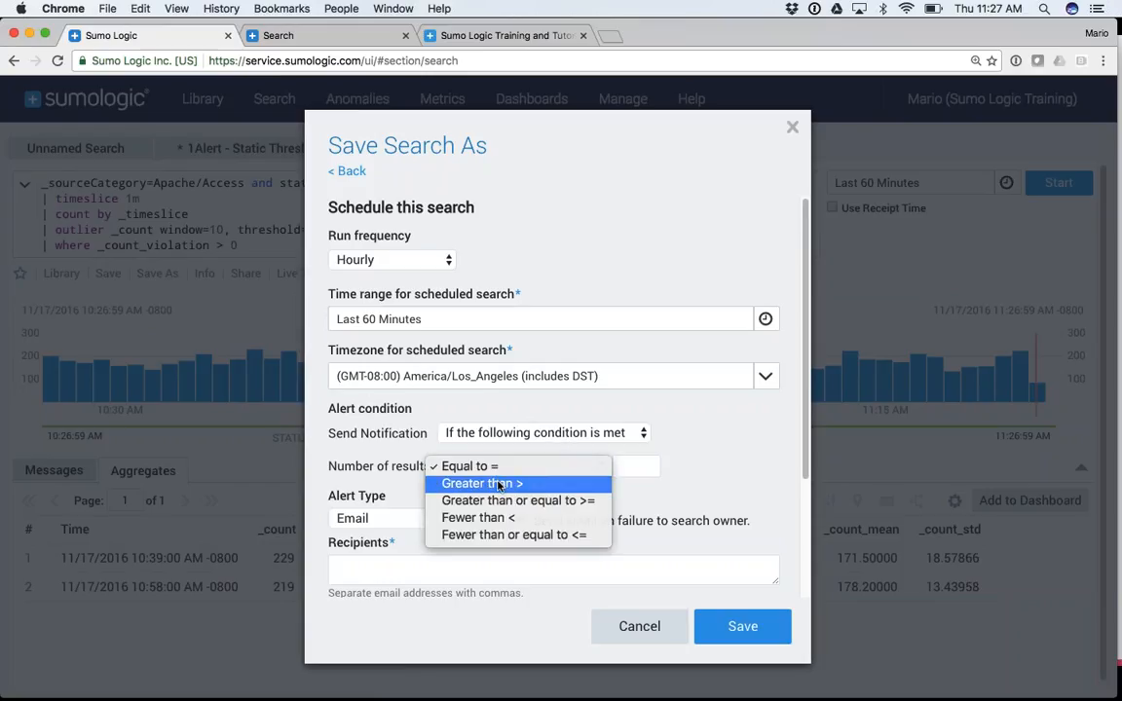
pyautogui.click(499, 483)
pyautogui.click(625, 467)
pyautogui.write('0')
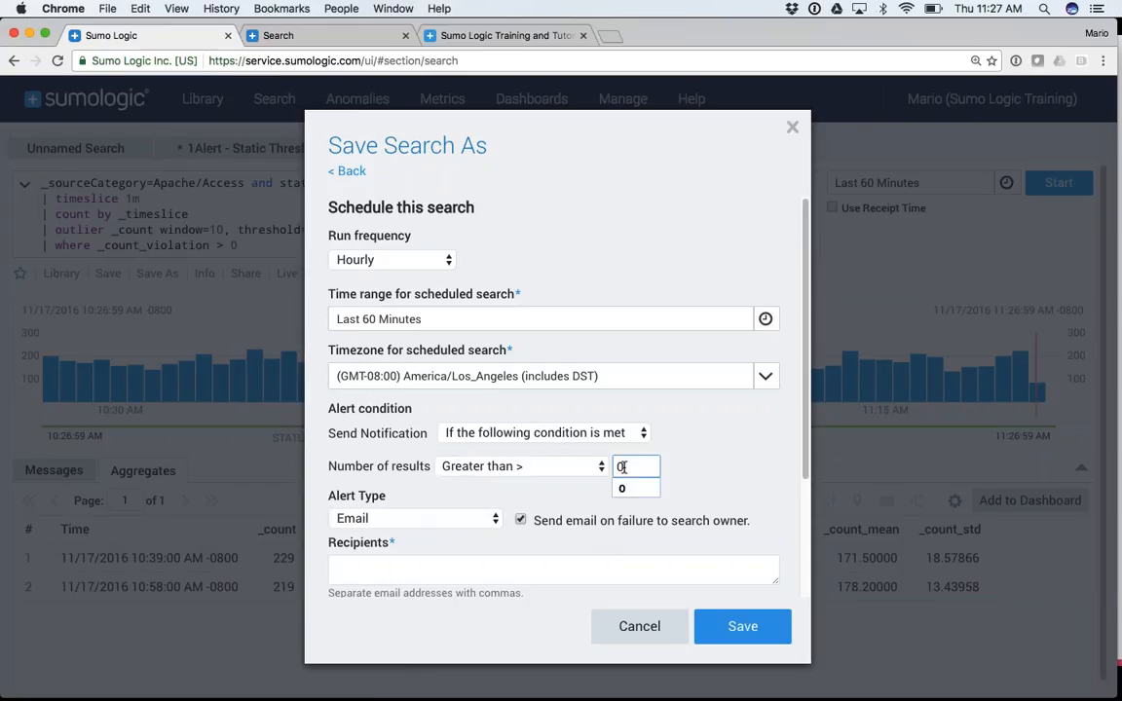
pyautogui.click(567, 413)
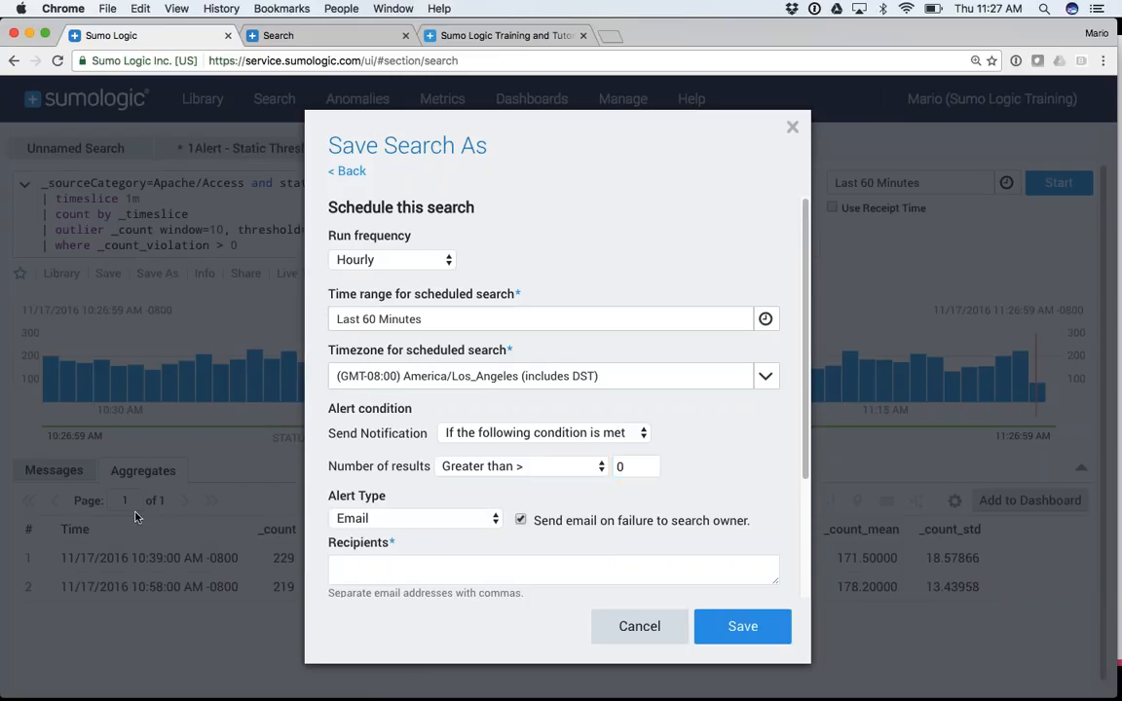
pyautogui.click(629, 627)
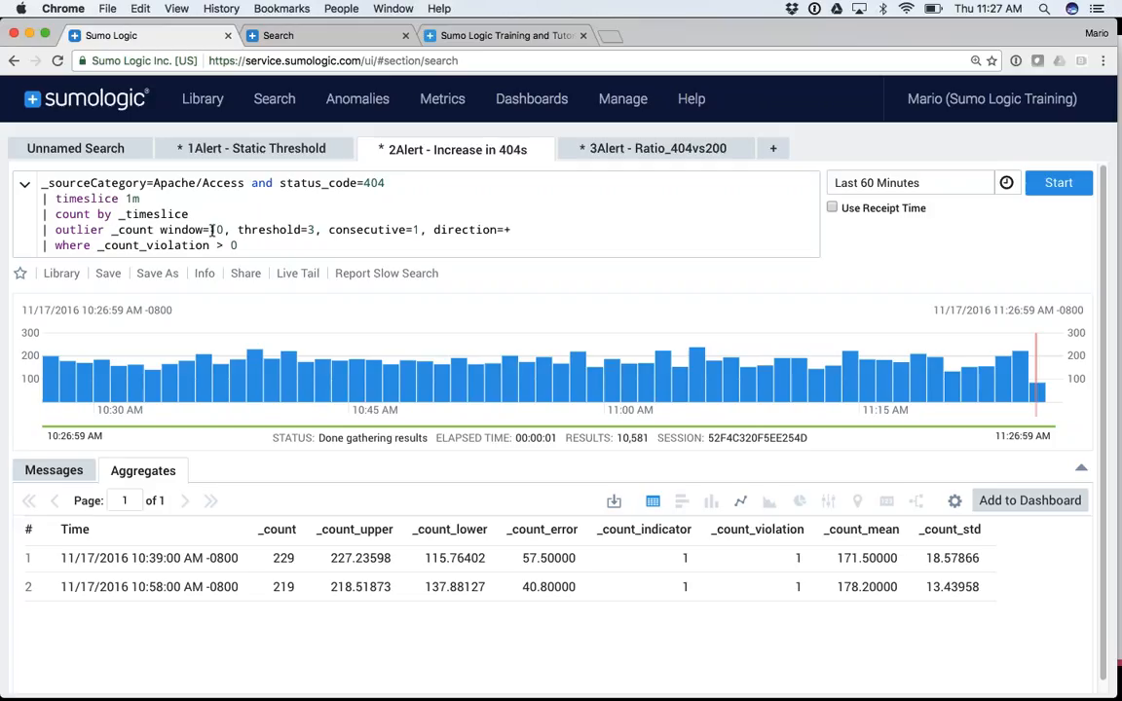
# Chart the results as a line and comment out the where violation filter with //, rerunning the search
pyautogui.click(741, 501)
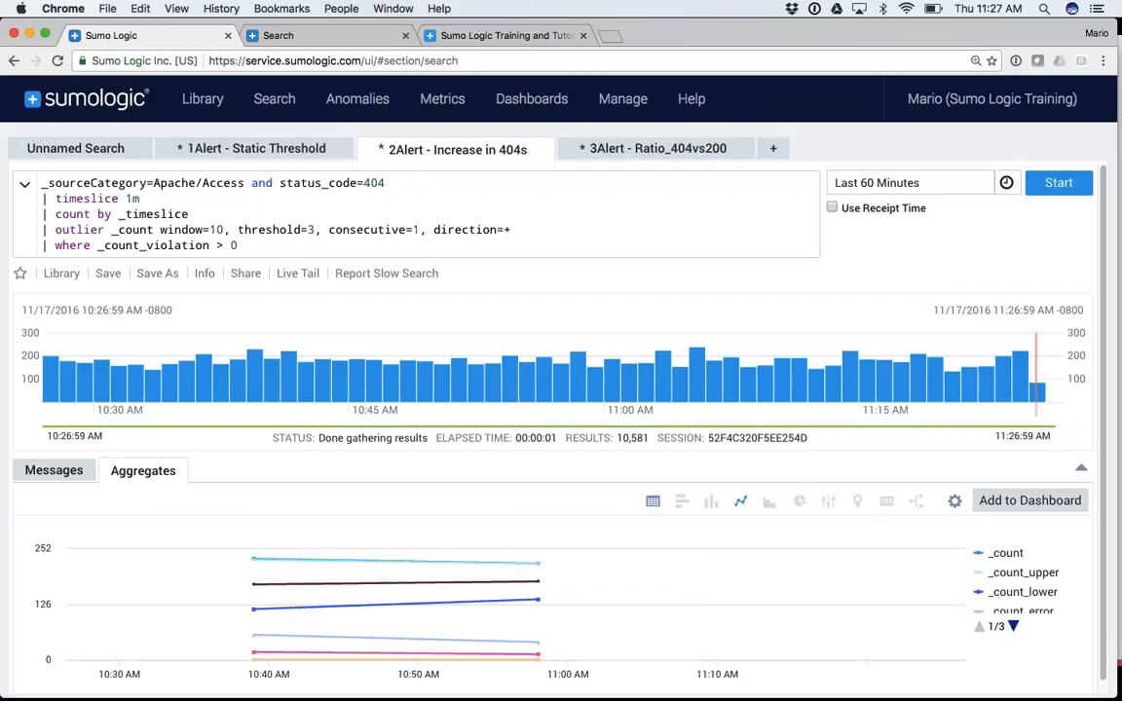
pyautogui.click(40, 245)
pyautogui.write('//')
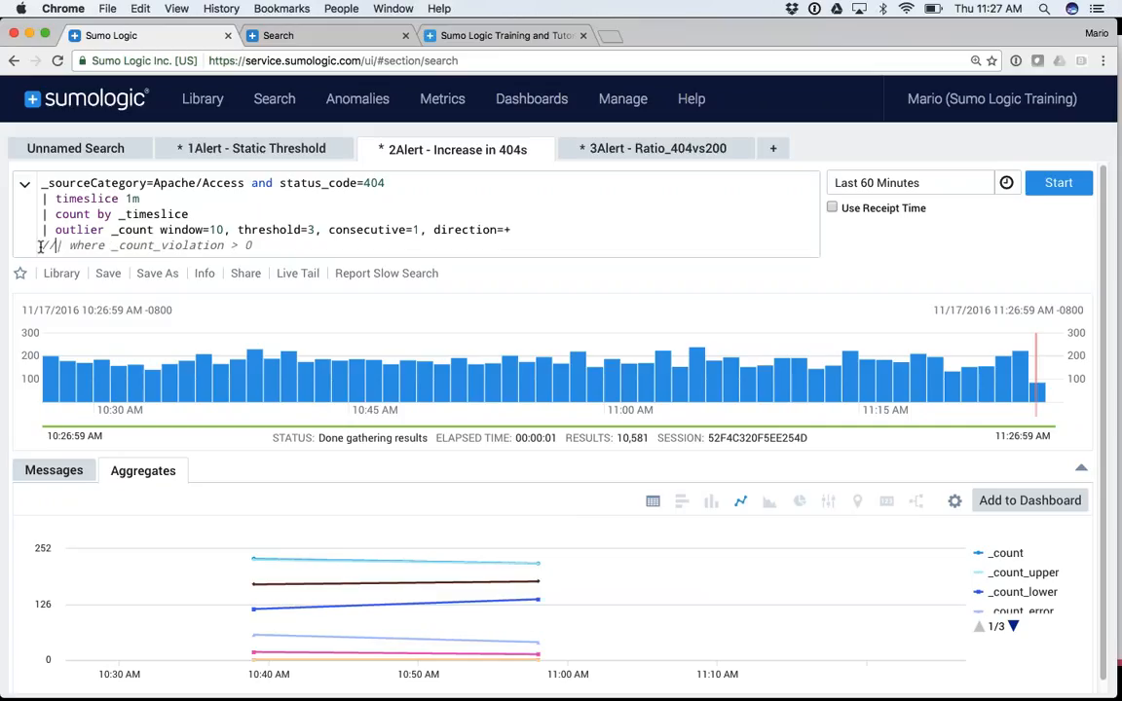
pyautogui.press('Return')
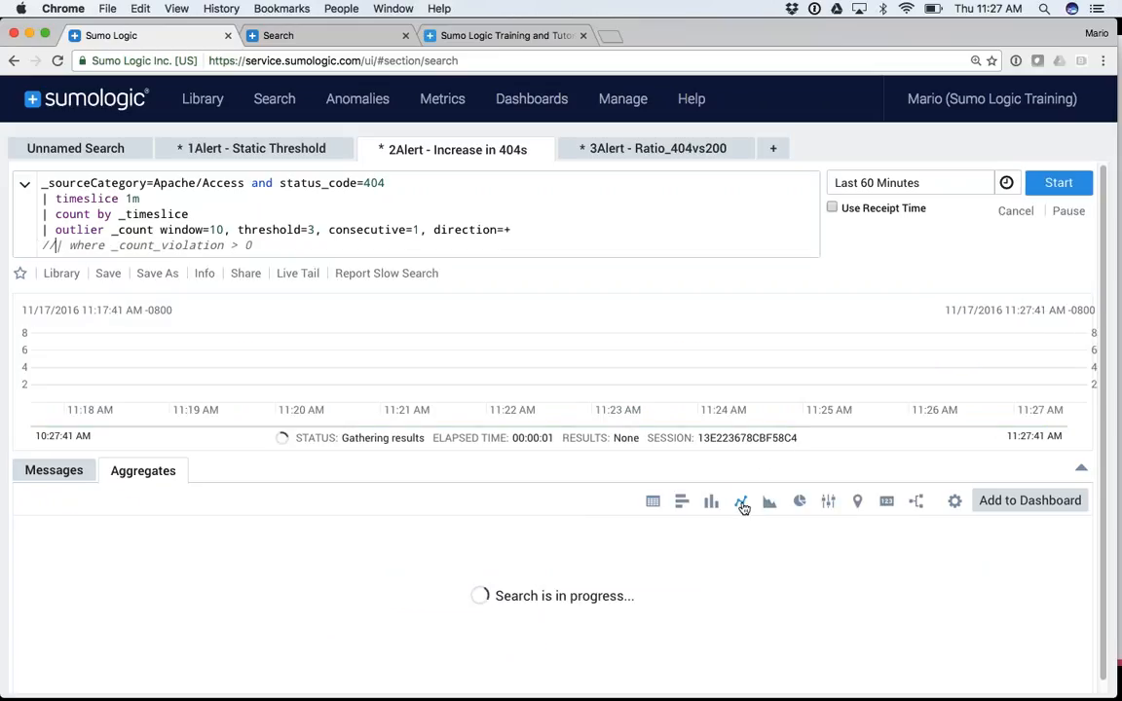
# Point out the outlier operator, then move to the 3Alert - Ratio_404vs200 search
pyautogui.moveTo(579, 599)
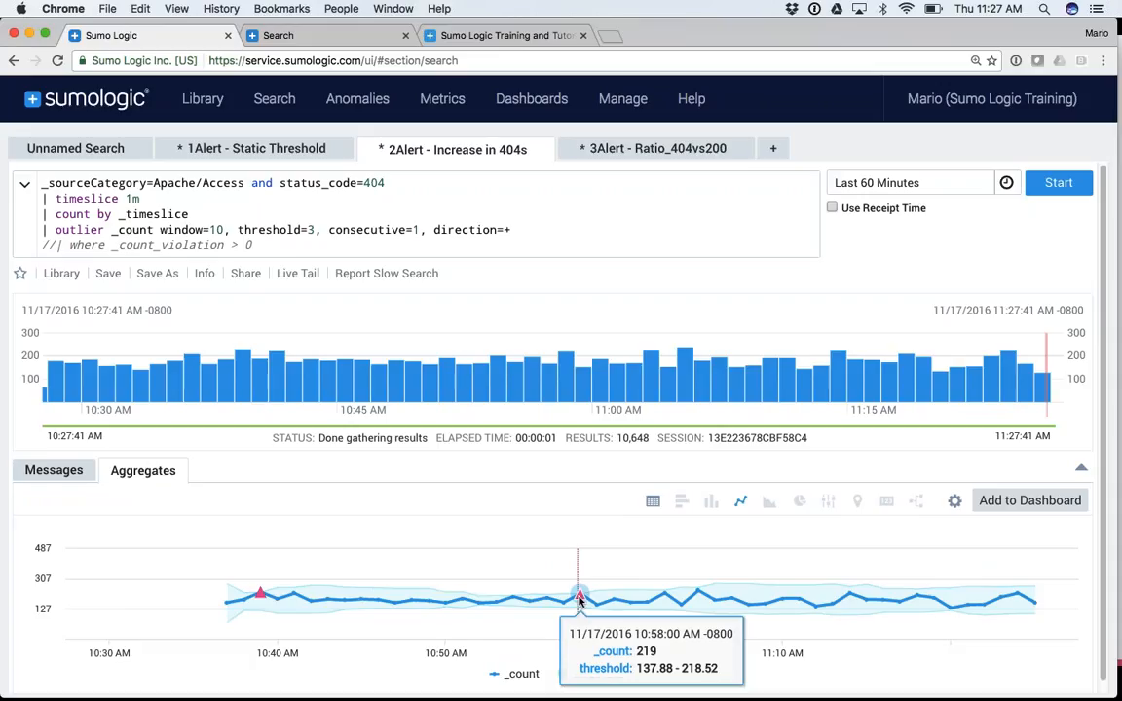
pyautogui.moveTo(261, 594)
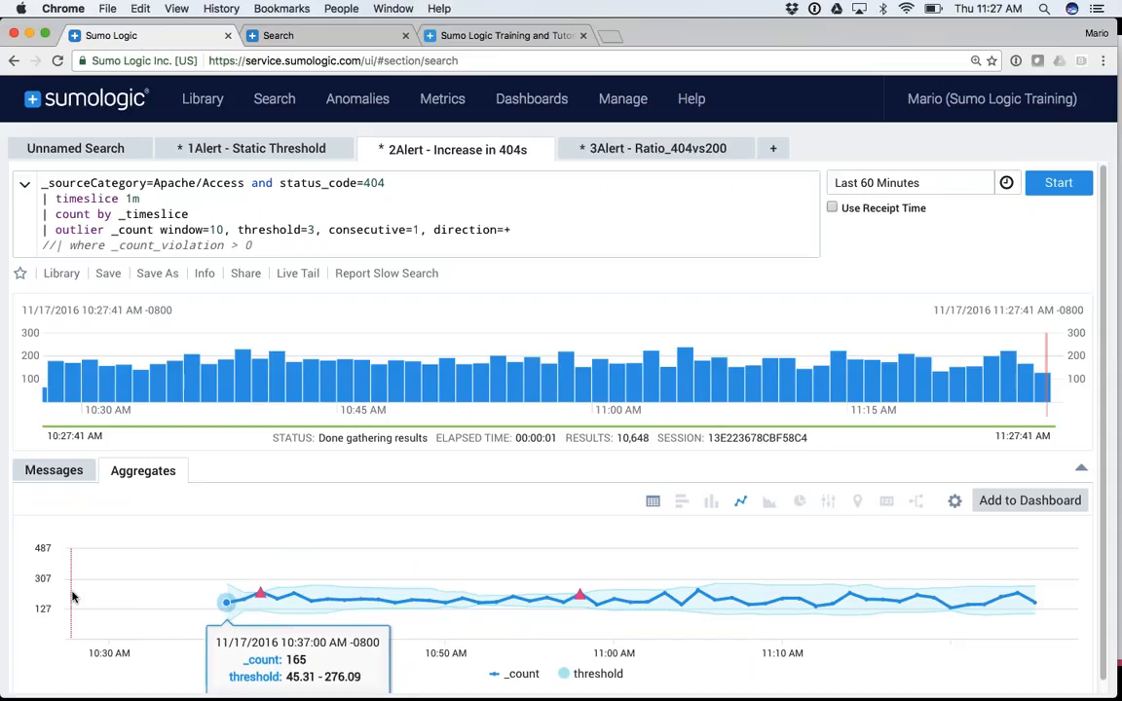
pyautogui.doubleClick(81, 231)
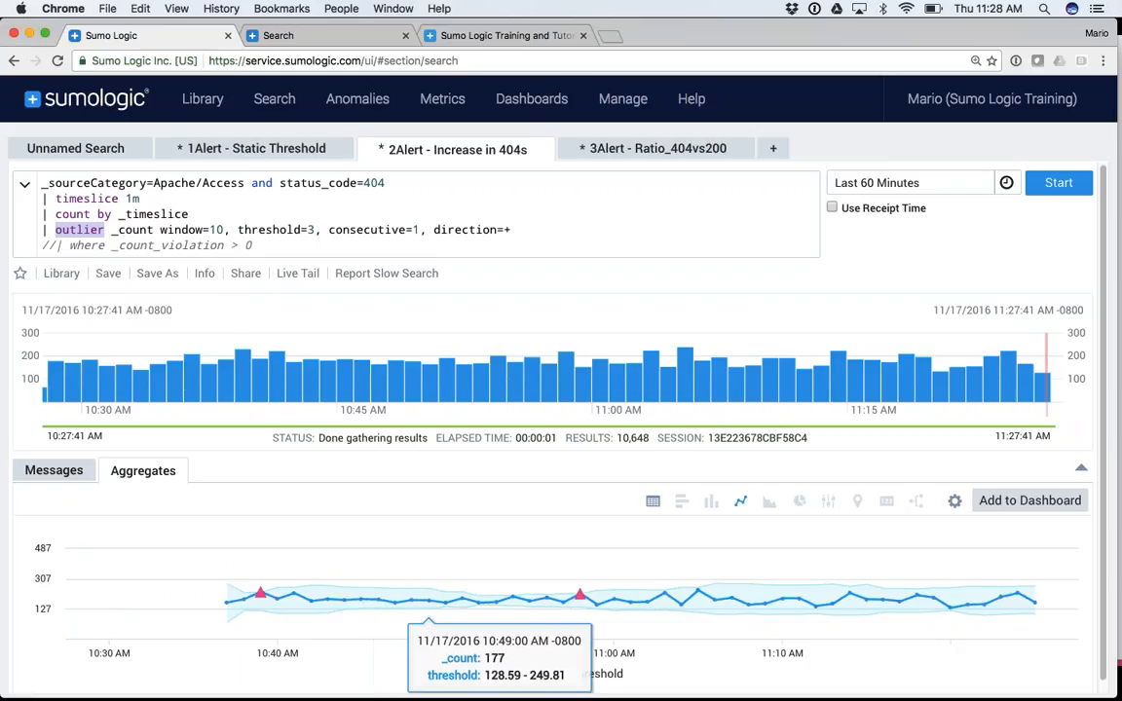
pyautogui.click(673, 151)
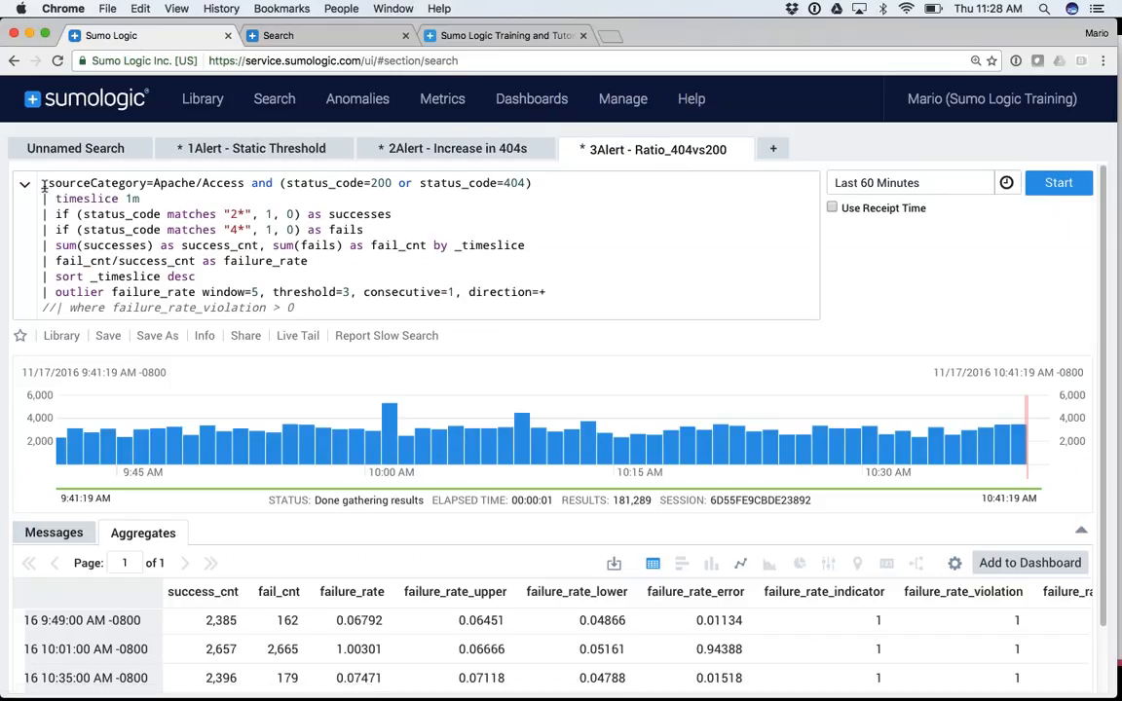
pyautogui.doubleClick(514, 183)
pyautogui.click(392, 183)
pyautogui.moveTo(392, 183); pyautogui.dragTo(286, 183)
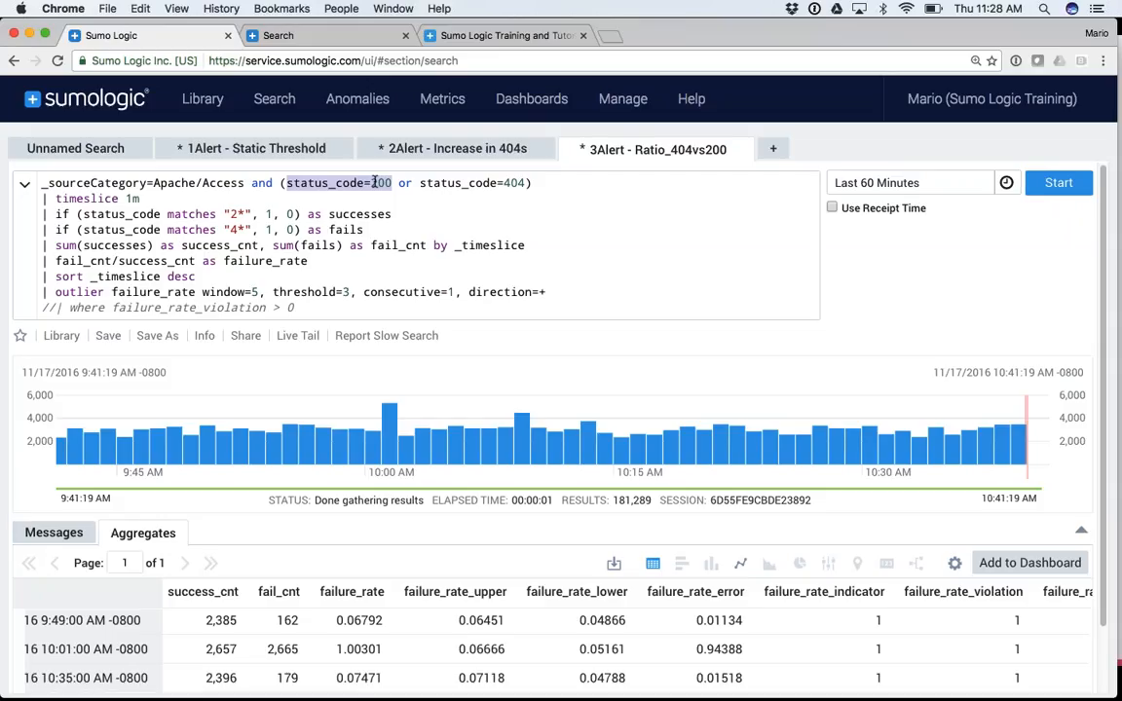
pyautogui.click(458, 183)
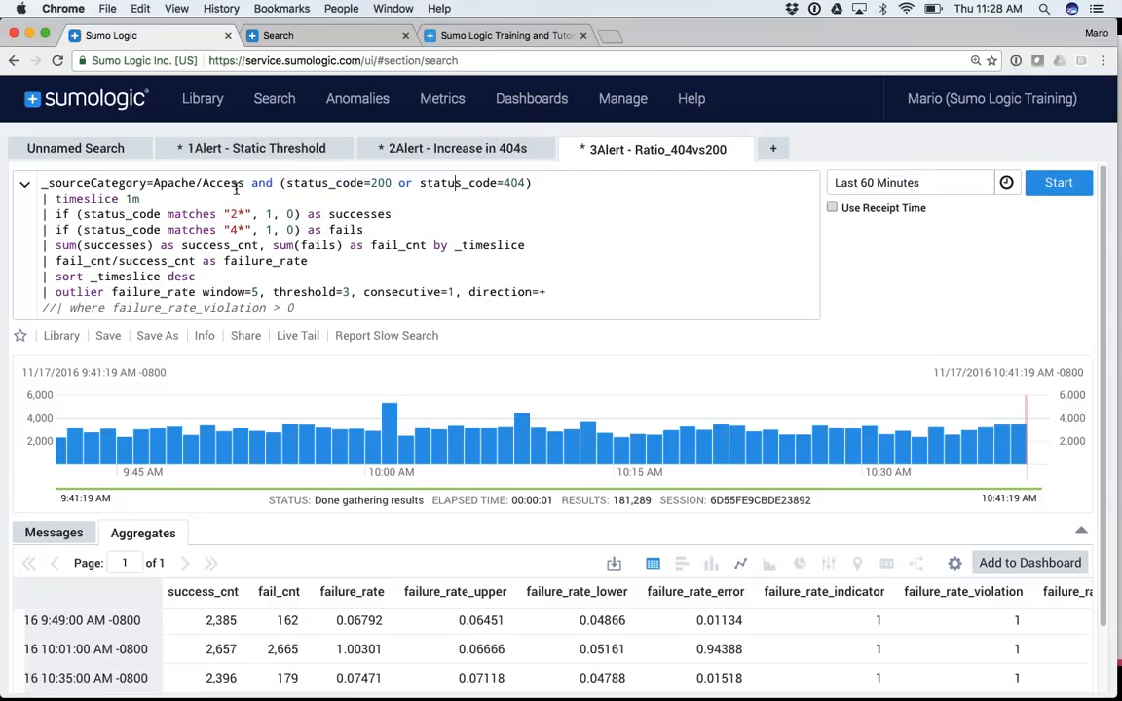
pyautogui.moveTo(42, 184); pyautogui.dragTo(513, 183)
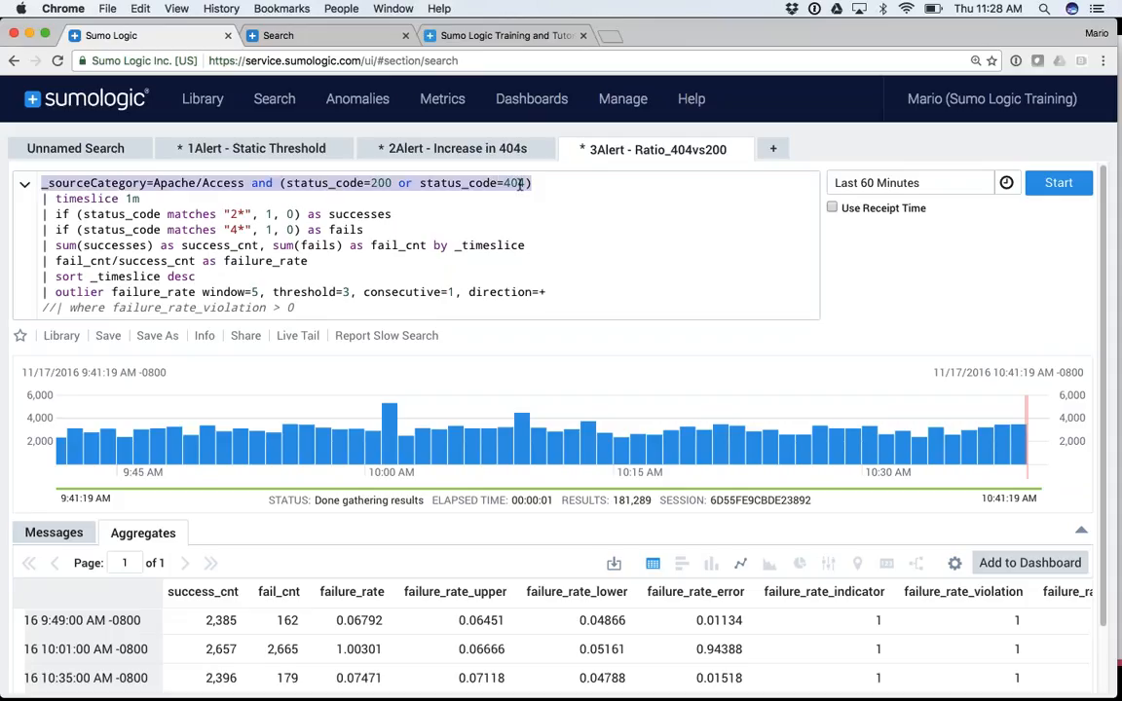
pyautogui.click(514, 183)
pyautogui.click(386, 183)
pyautogui.doubleClick(386, 183)
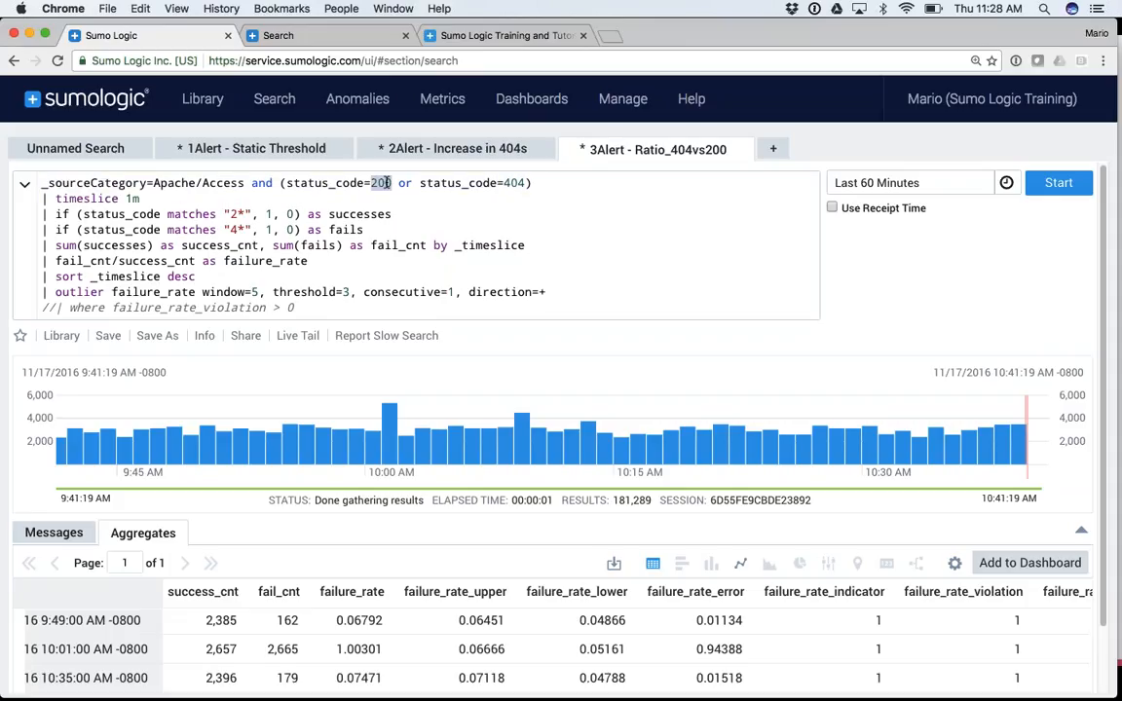
pyautogui.moveTo(139, 198); pyautogui.dragTo(362, 230)
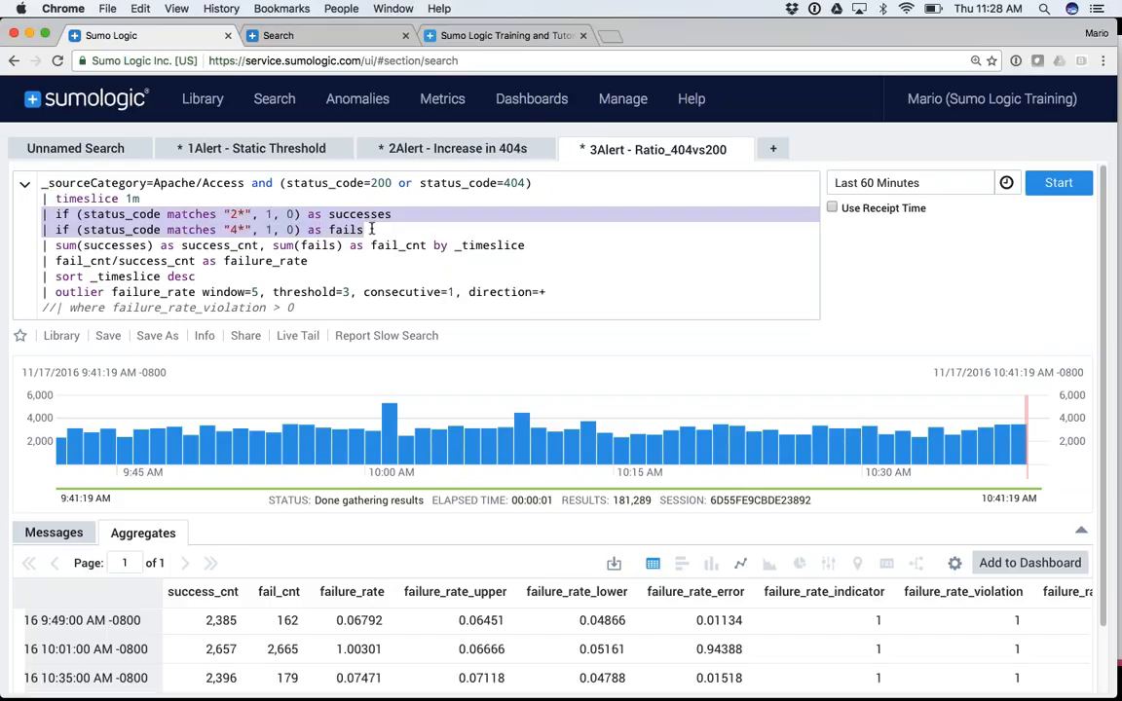
pyautogui.doubleClick(110, 214)
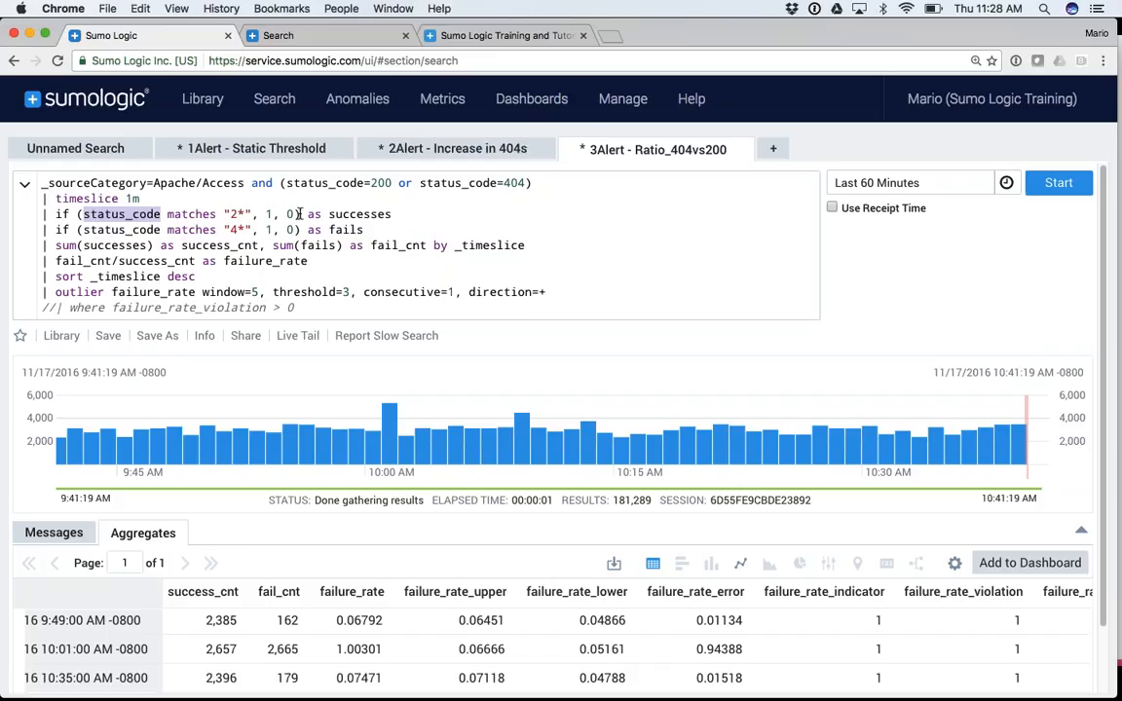
pyautogui.doubleClick(359, 214)
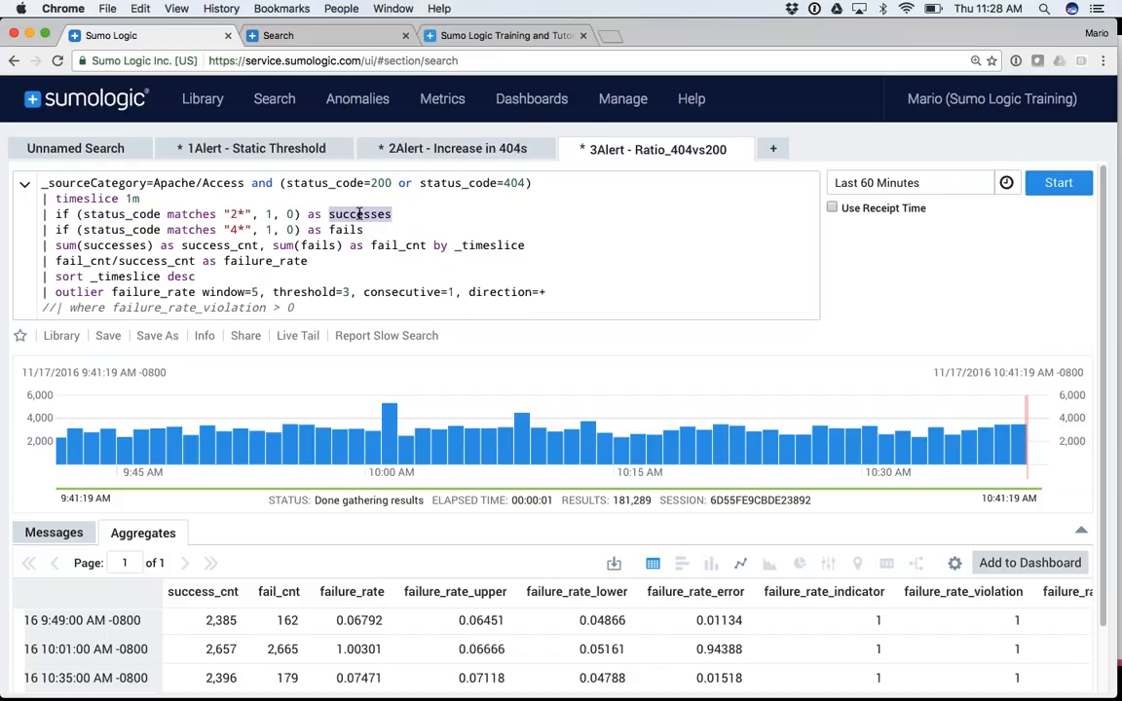
pyautogui.doubleClick(269, 214)
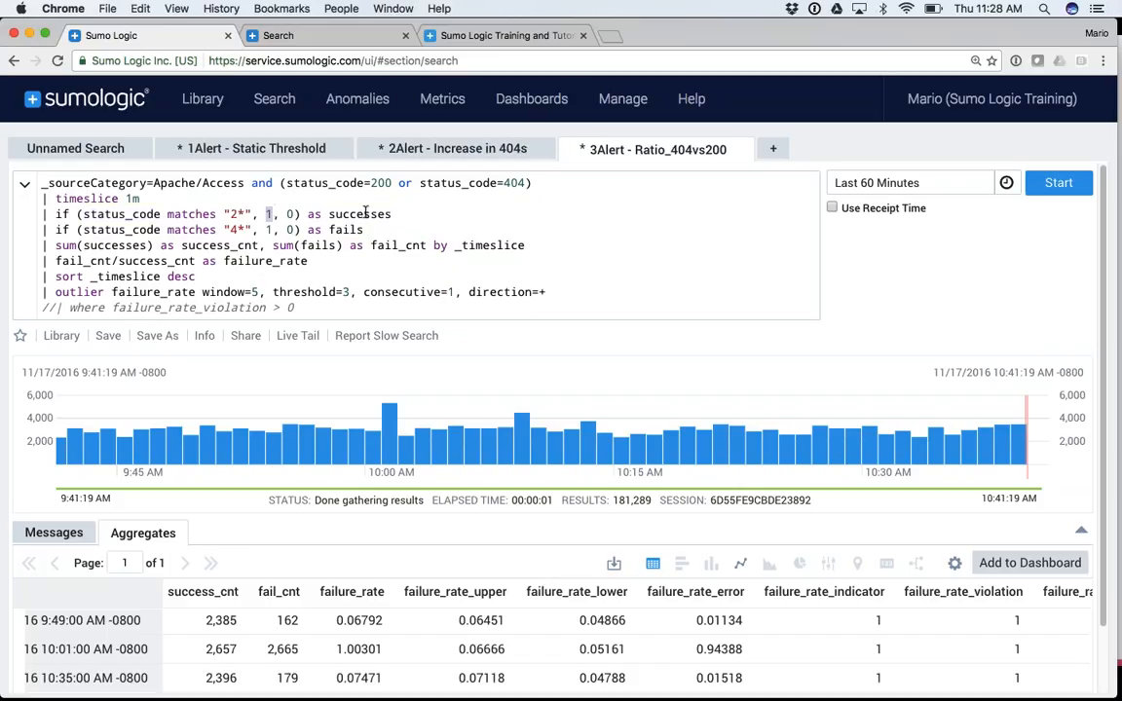
# Replace matches "2*" with =200 in the successes if line
pyautogui.doubleClick(192, 215)
pyautogui.press('BackSpace')
pyautogui.press('BackSpace')
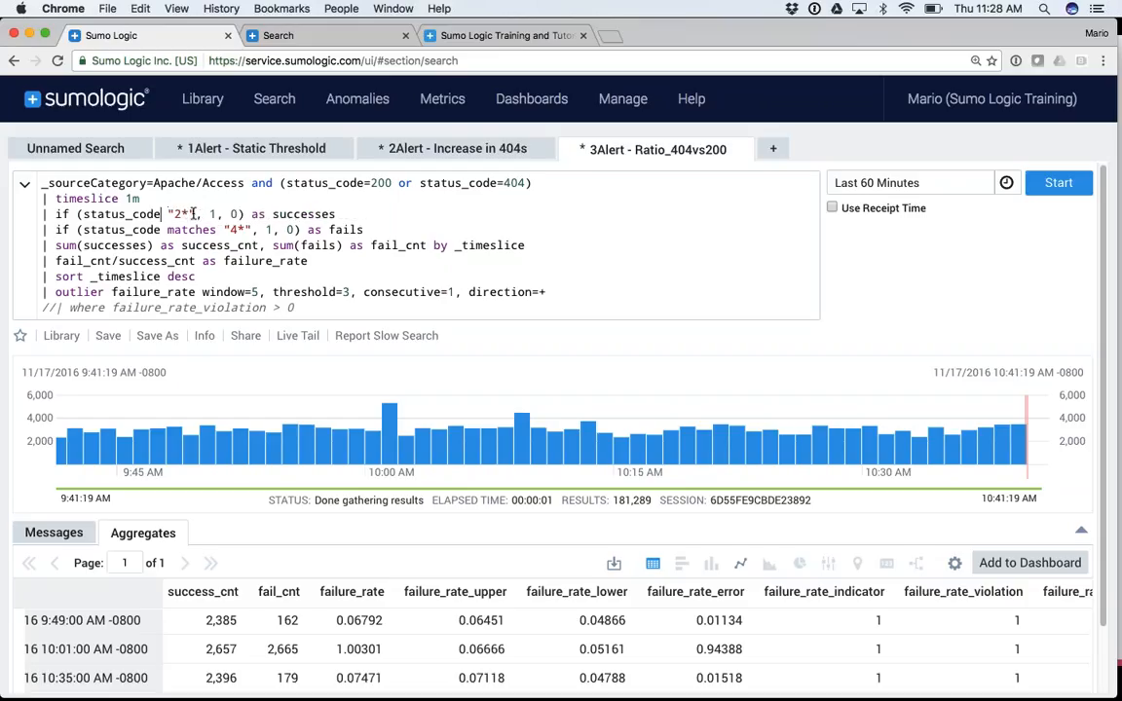
pyautogui.write('=')
pyautogui.press('Right')
pyautogui.press('Right')
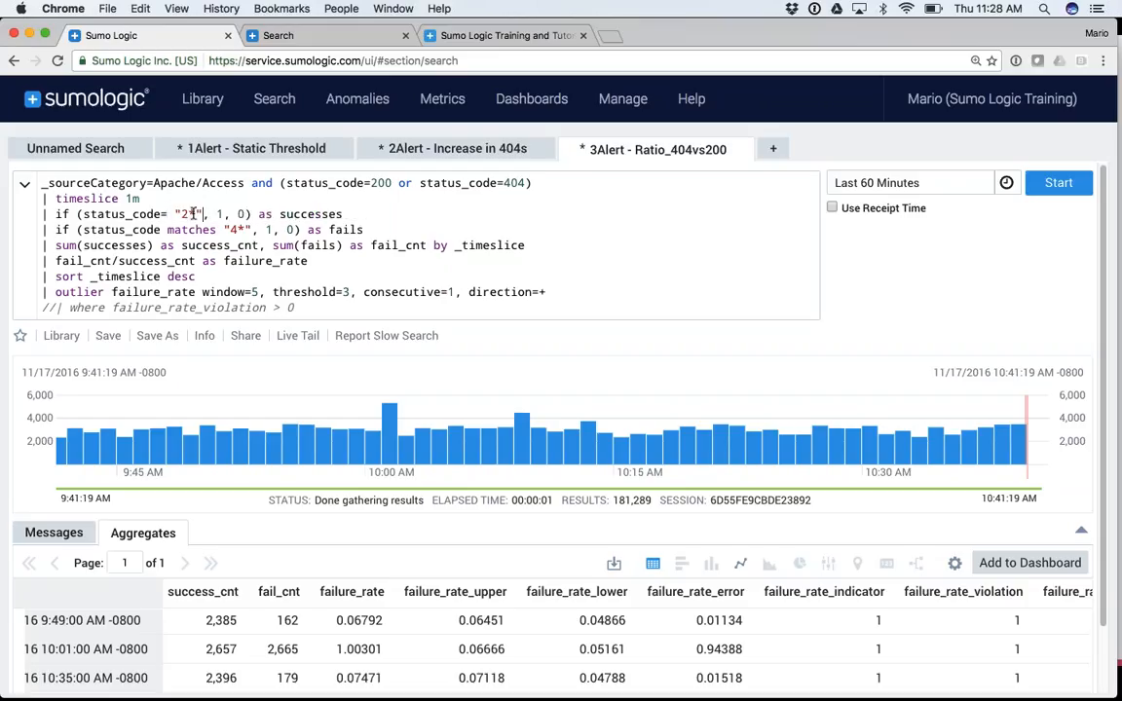
pyautogui.press('Delete')
pyautogui.press('Delete')
pyautogui.press('Delete')
pyautogui.press('BackSpace')
pyautogui.press('BackSpace')
pyautogui.write('200')
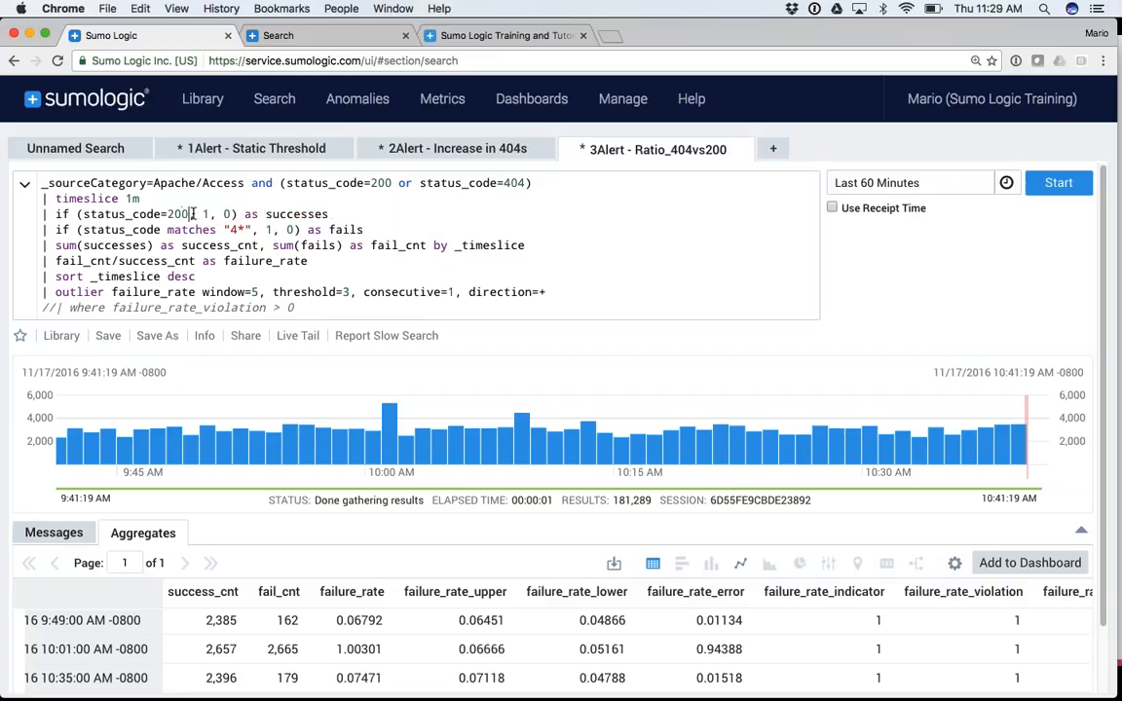
# Replace matches "4*" with =404 in the fails if line
pyautogui.doubleClick(186, 230)
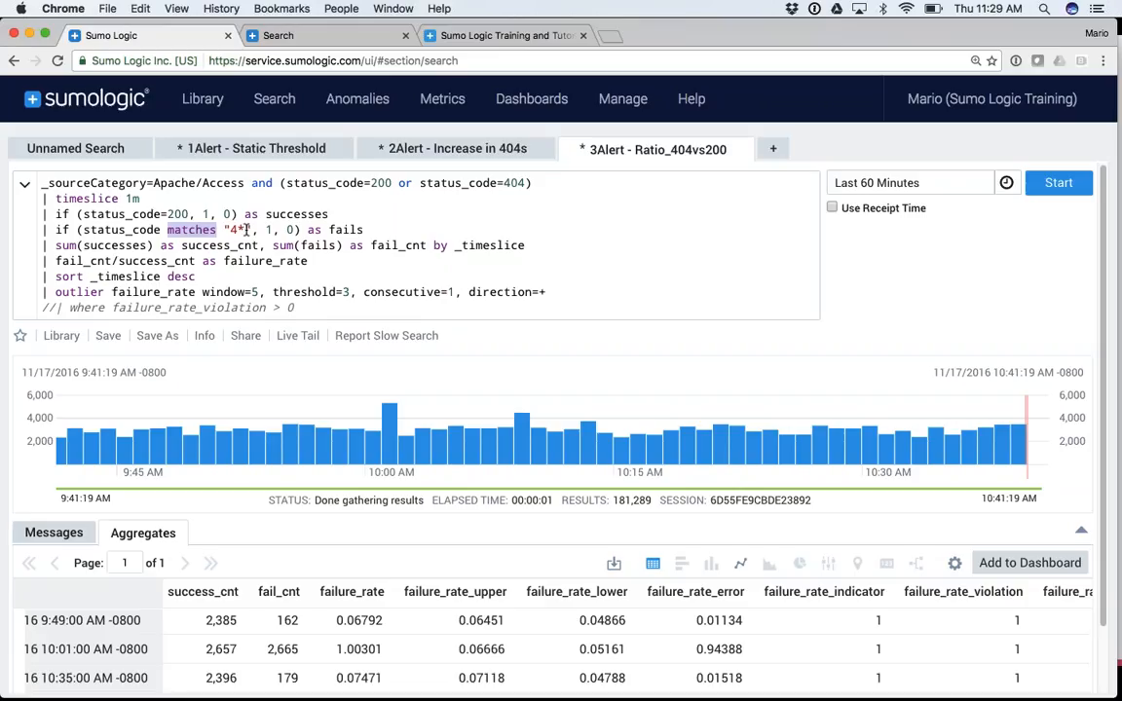
pyautogui.moveTo(250, 230); pyautogui.dragTo(163, 230)
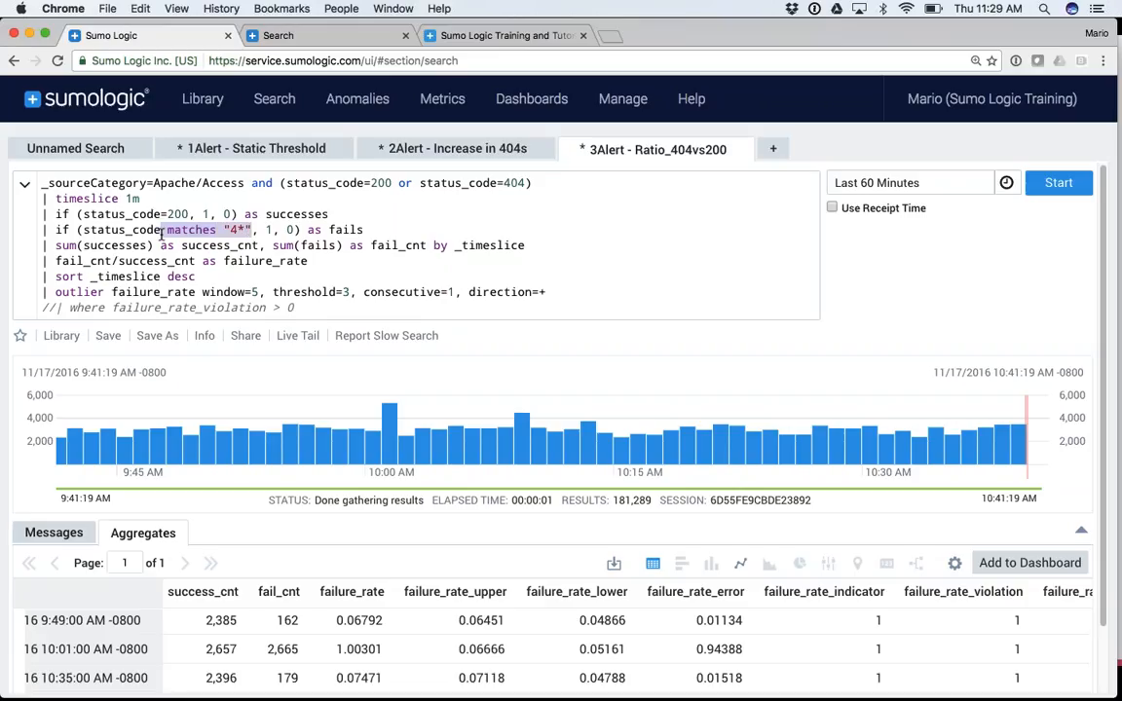
pyautogui.write('=404')
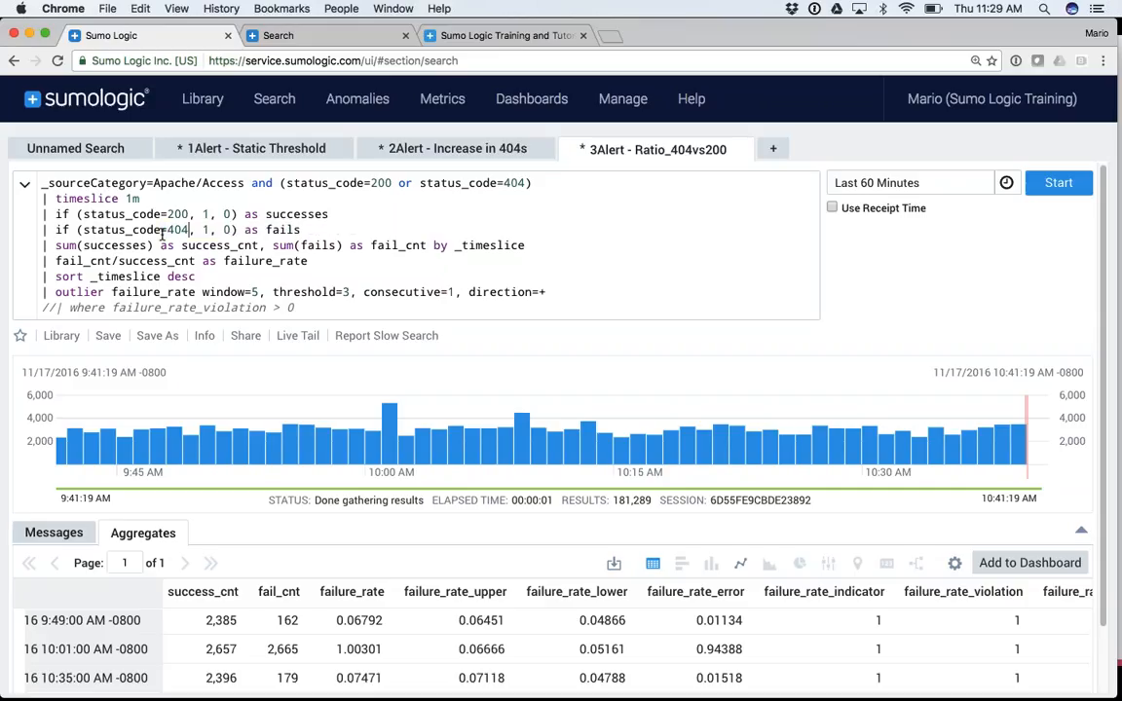
# Explain the if lines mapping status_code 200 to successes and 404 to fails
pyautogui.click(172, 214)
pyautogui.doubleClick(294, 215)
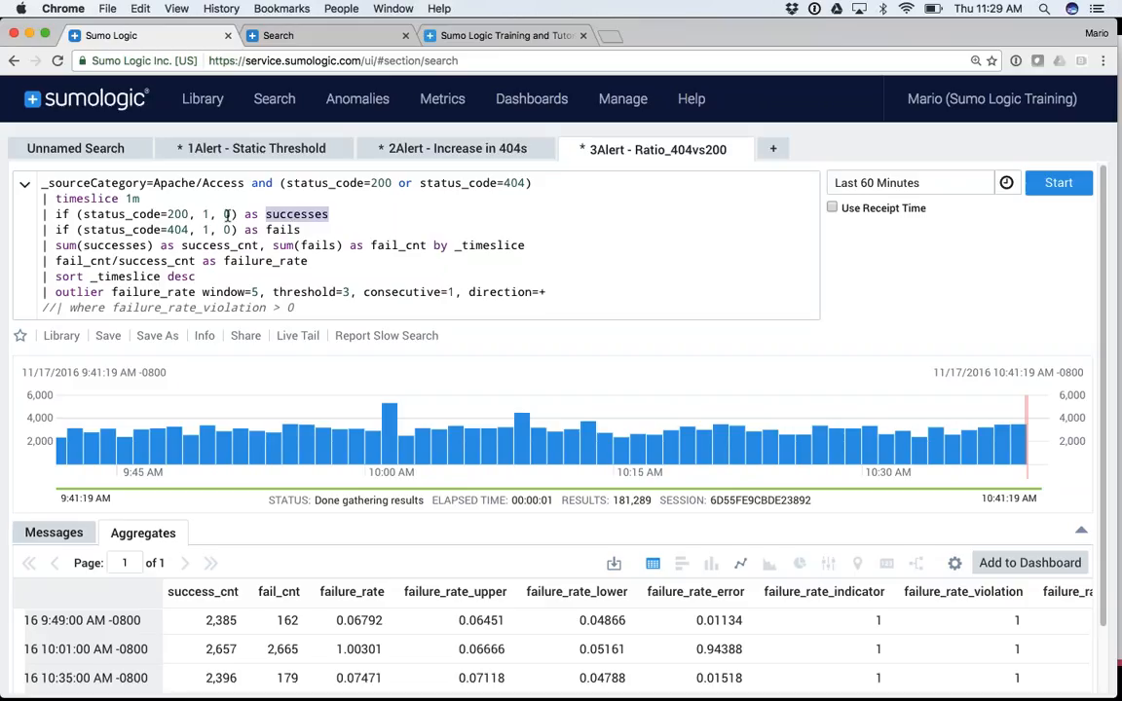
pyautogui.doubleClick(177, 230)
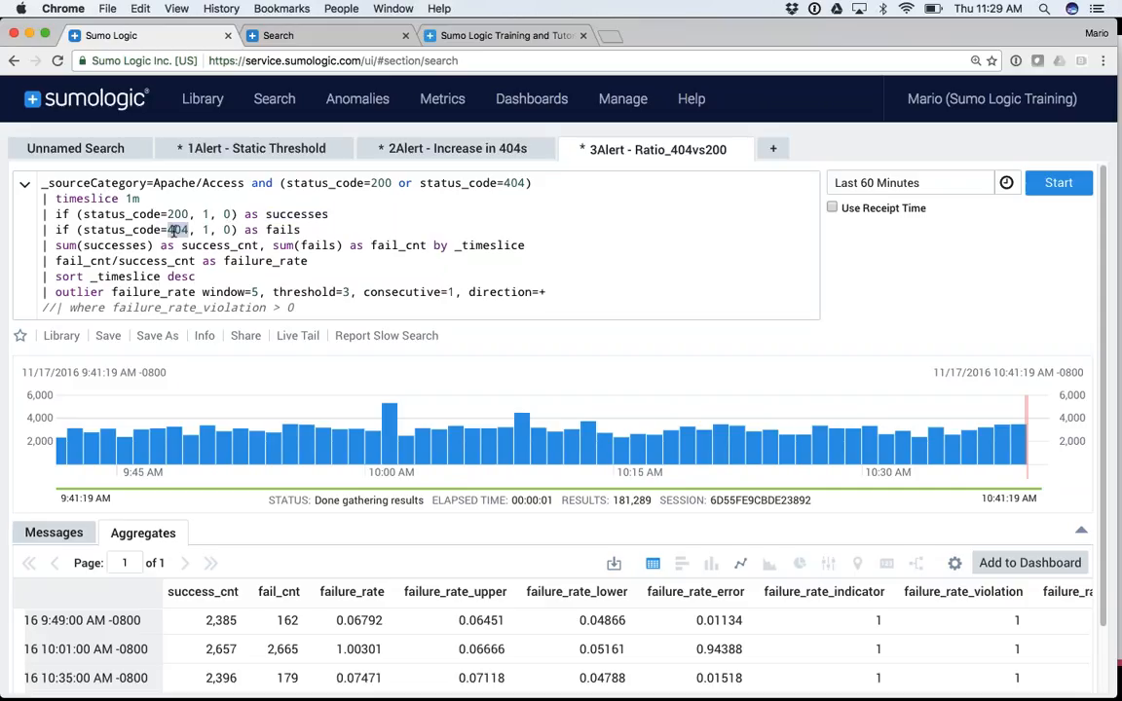
pyautogui.doubleClick(280, 230)
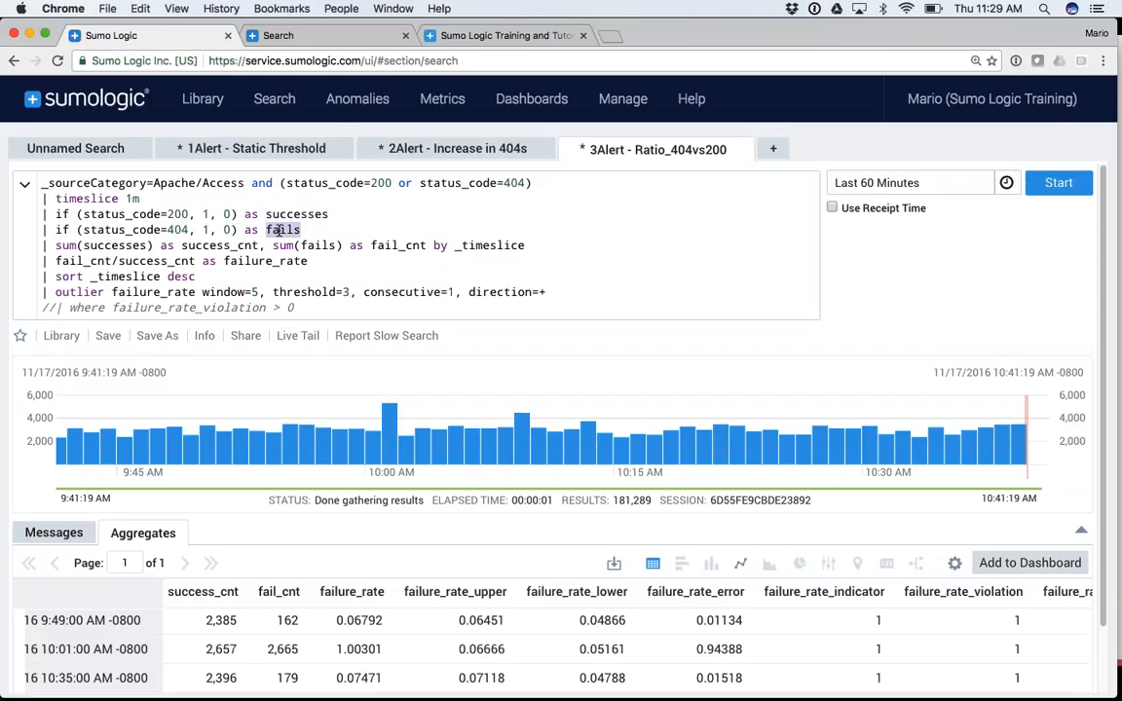
pyautogui.click(282, 213)
pyautogui.doubleClick(282, 230)
# Explain the sum line producing success_cnt and fail_cnt by _timeslice
pyautogui.moveTo(41, 239); pyautogui.dragTo(525, 245)
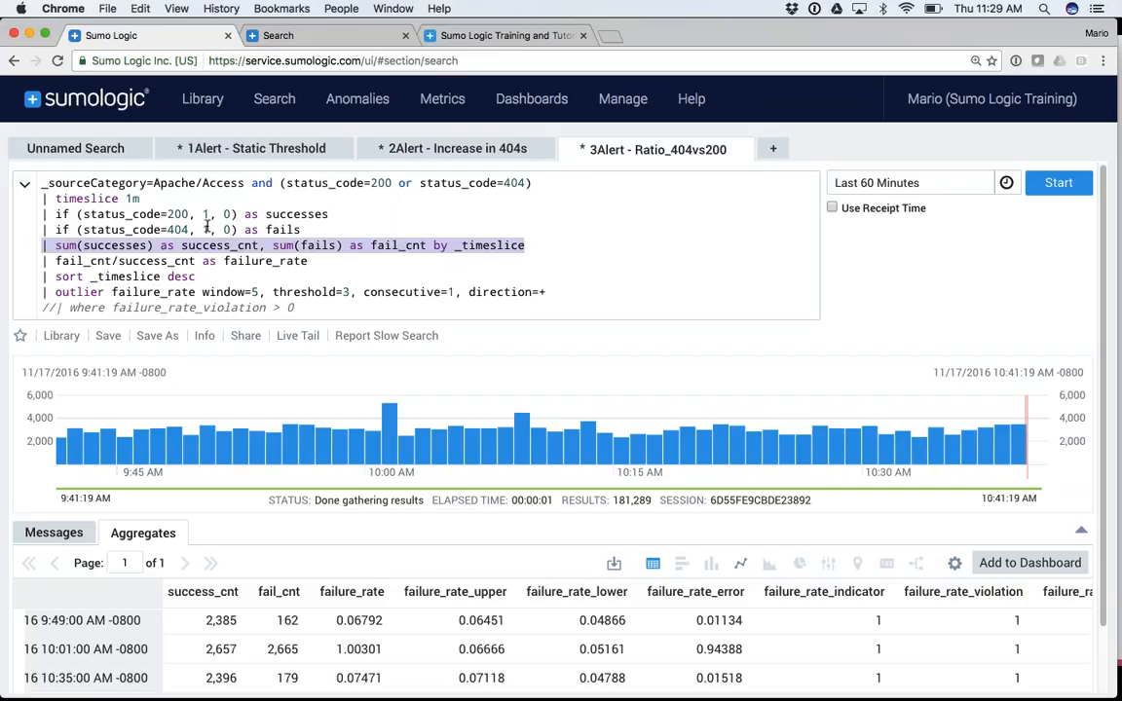
pyautogui.click(207, 246)
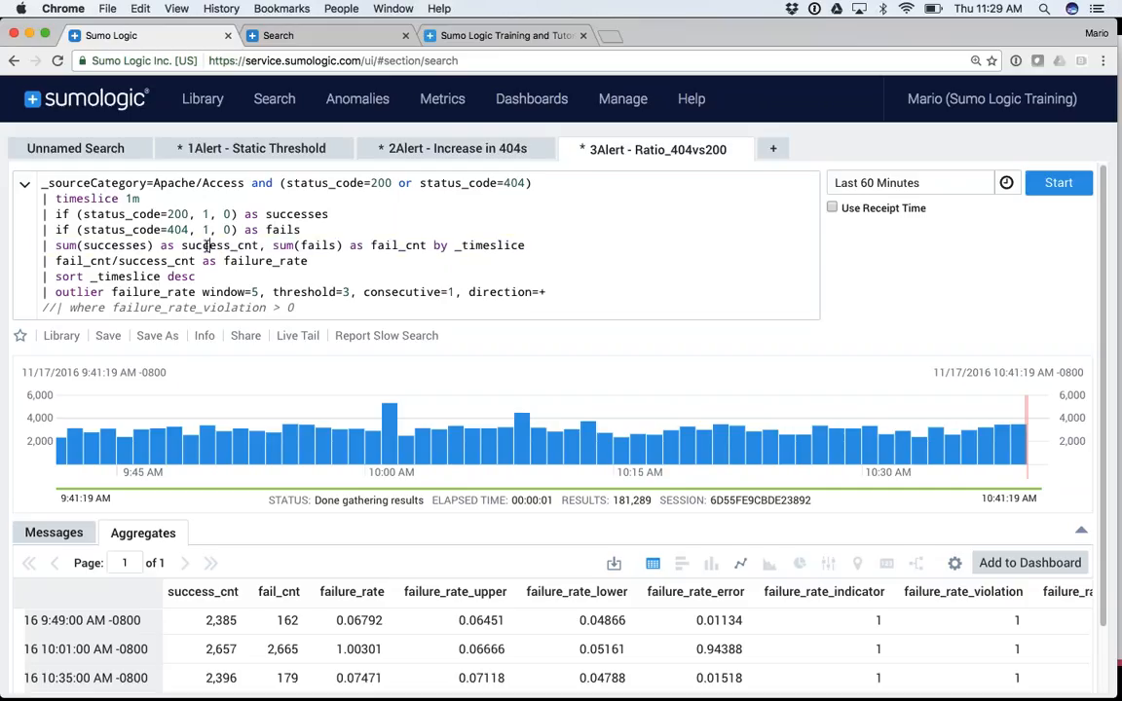
pyautogui.doubleClick(208, 245)
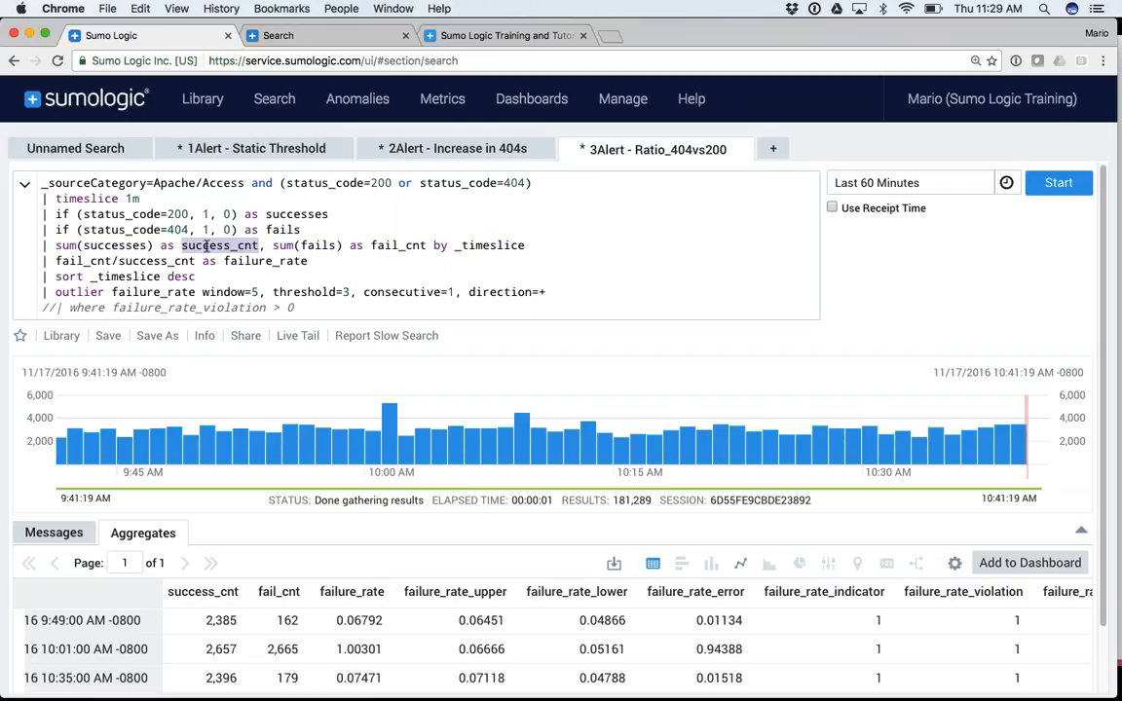
pyautogui.doubleClick(317, 245)
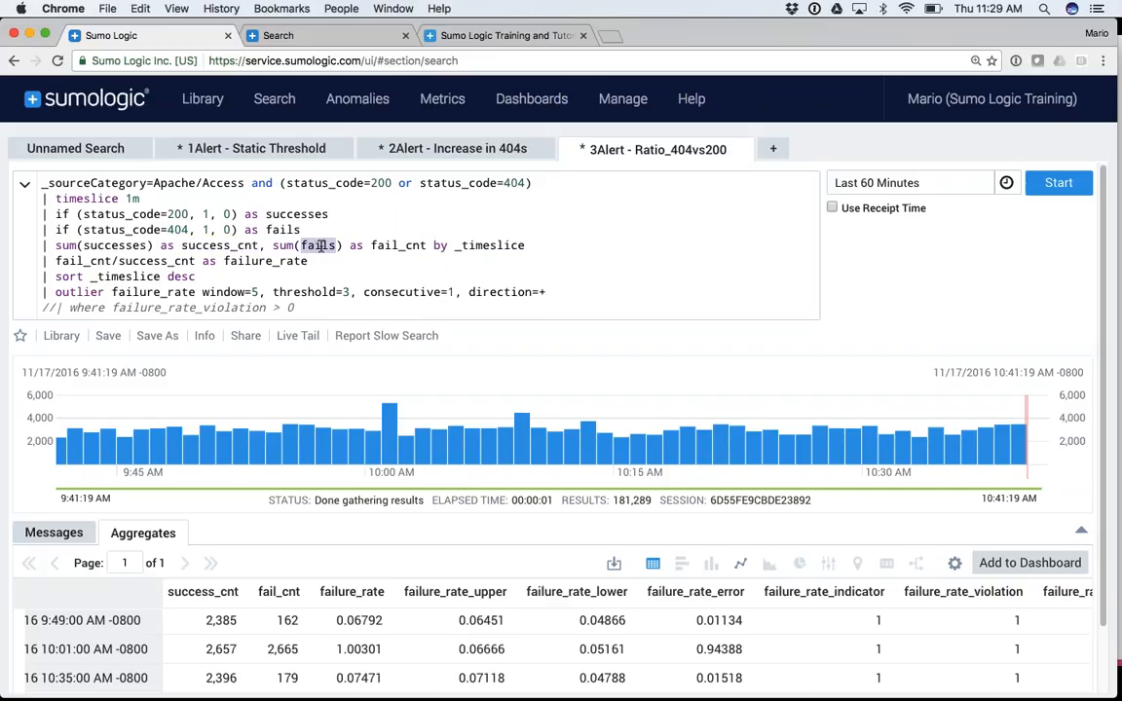
pyautogui.doubleClick(395, 245)
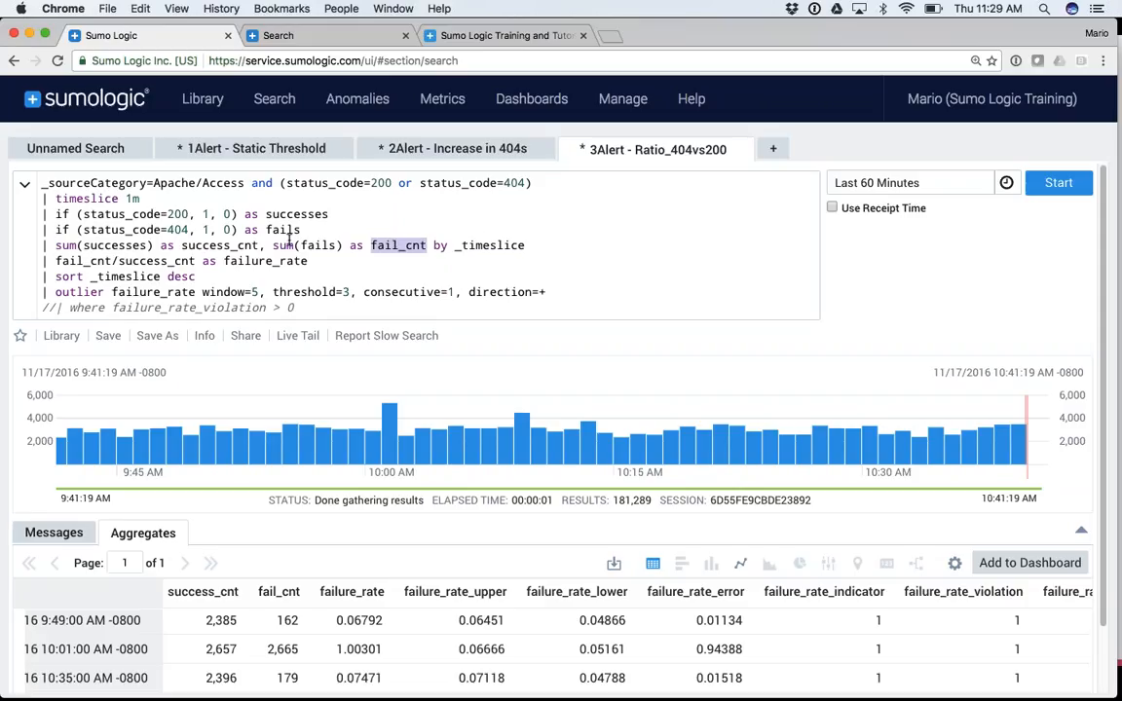
pyautogui.doubleClick(204, 245)
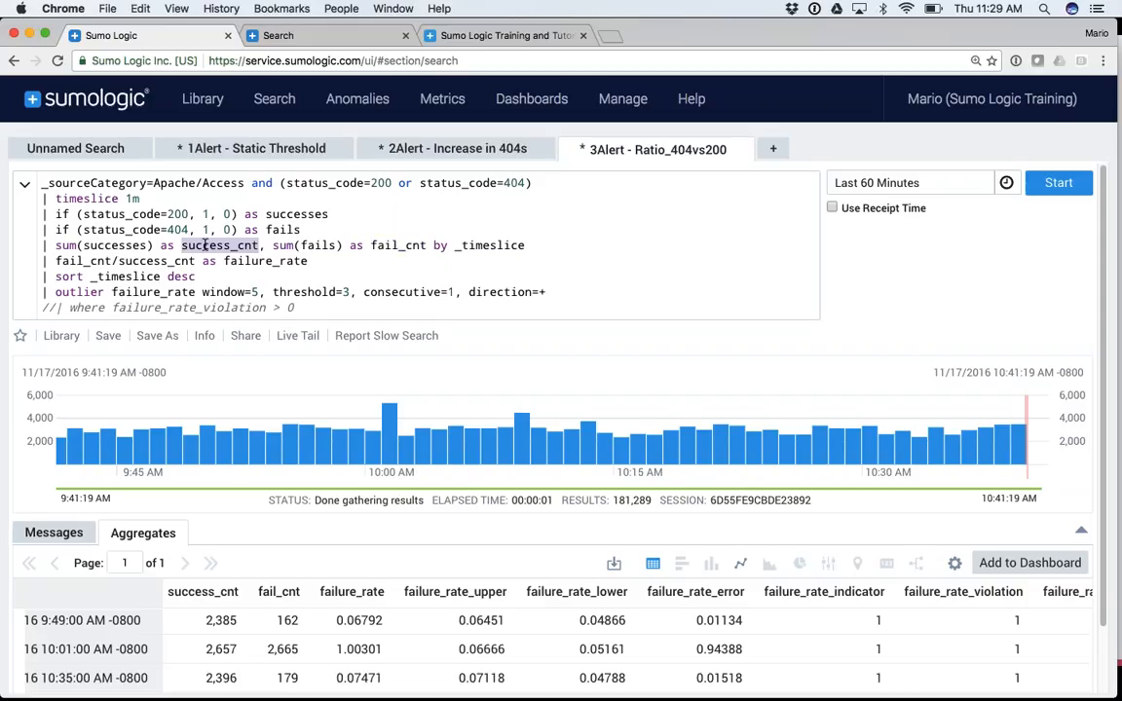
pyautogui.doubleClick(401, 246)
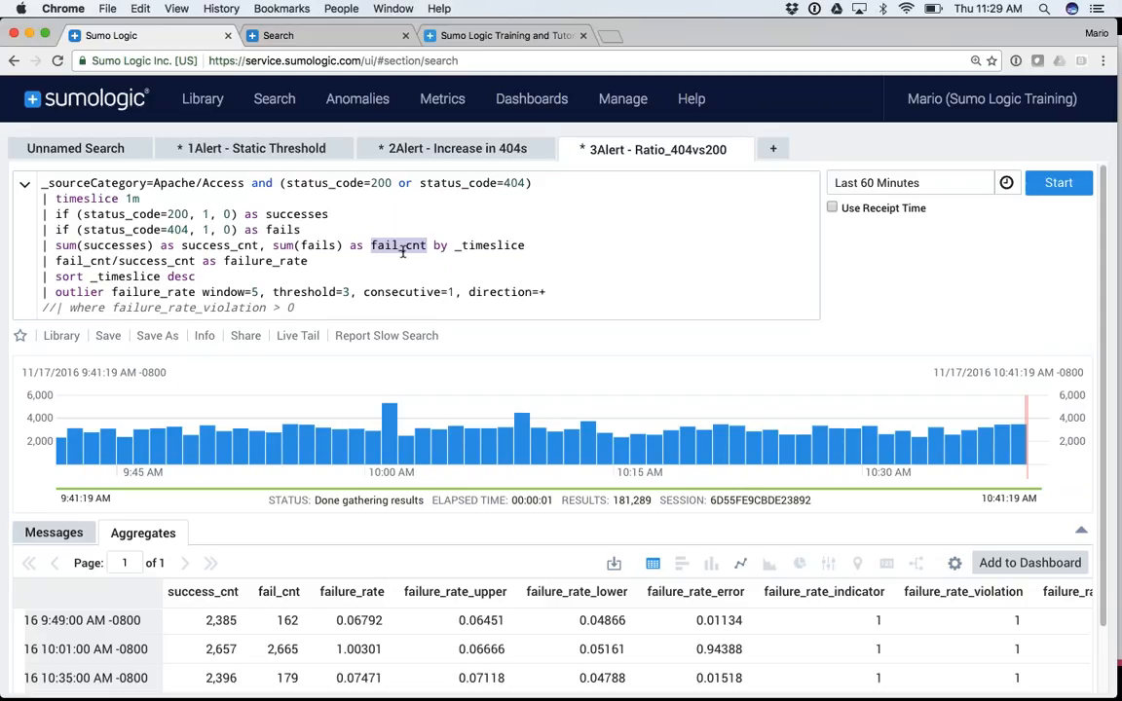
pyautogui.doubleClick(476, 247)
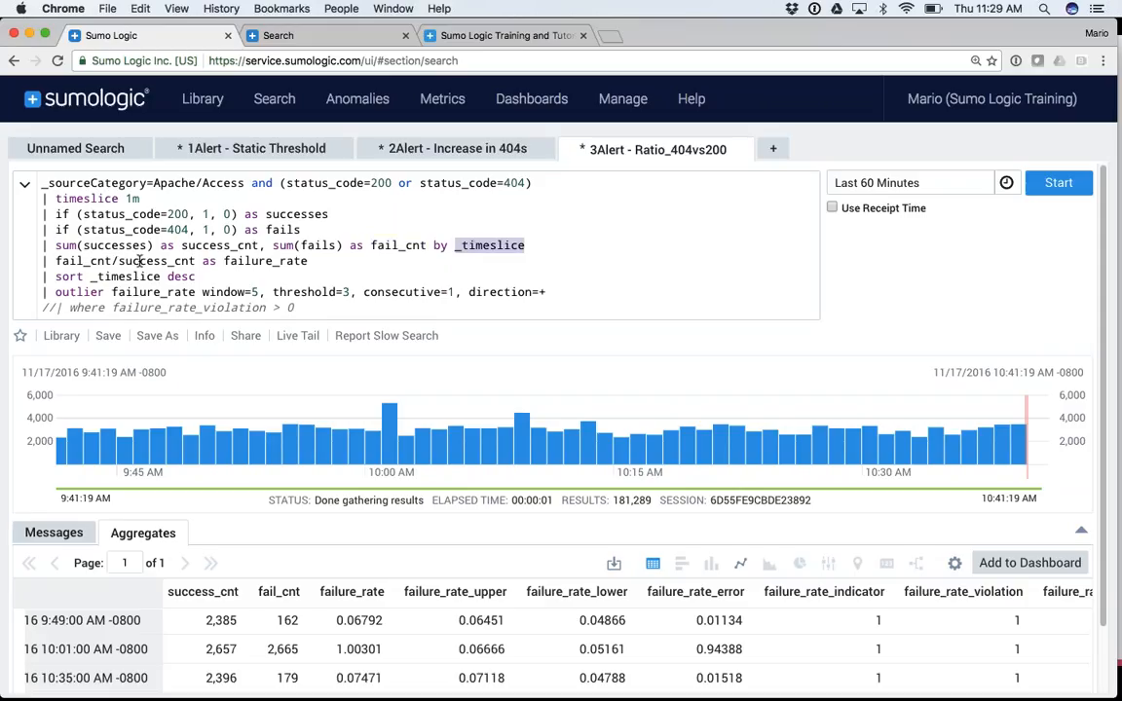
# Explain failure_rate as fail_cnt/success_cnt, then rerun the search for the last 60 minutes
pyautogui.moveTo(56, 261); pyautogui.dragTo(193, 263)
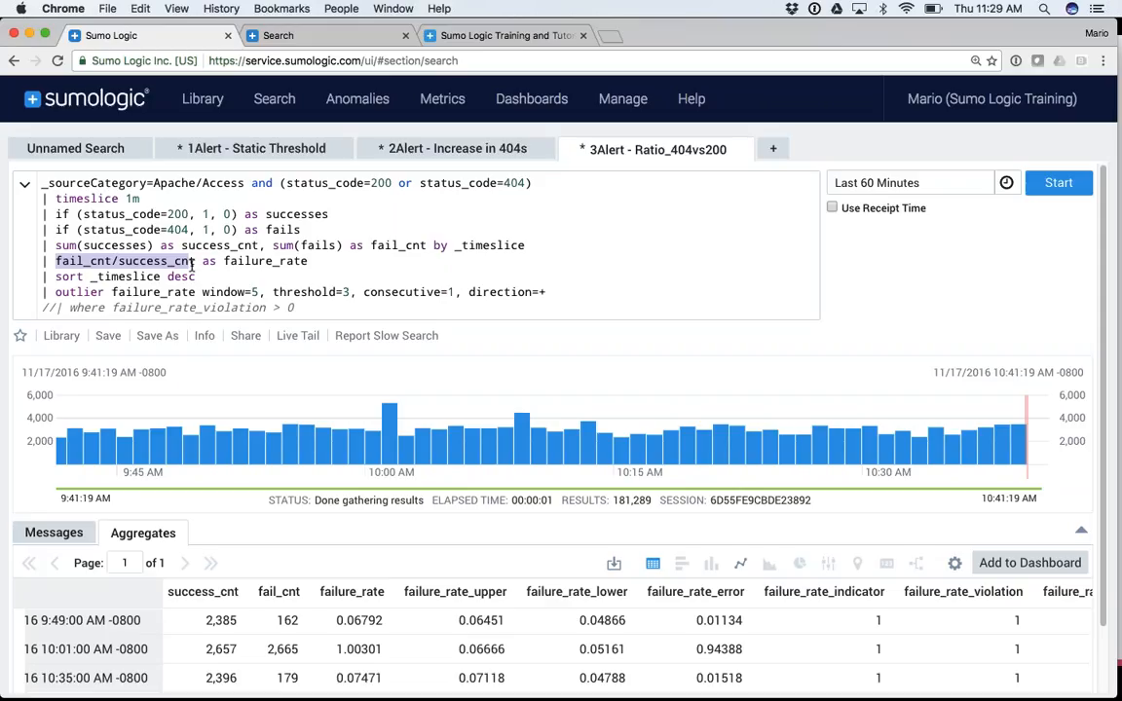
pyautogui.doubleClick(94, 261)
pyautogui.doubleClick(145, 261)
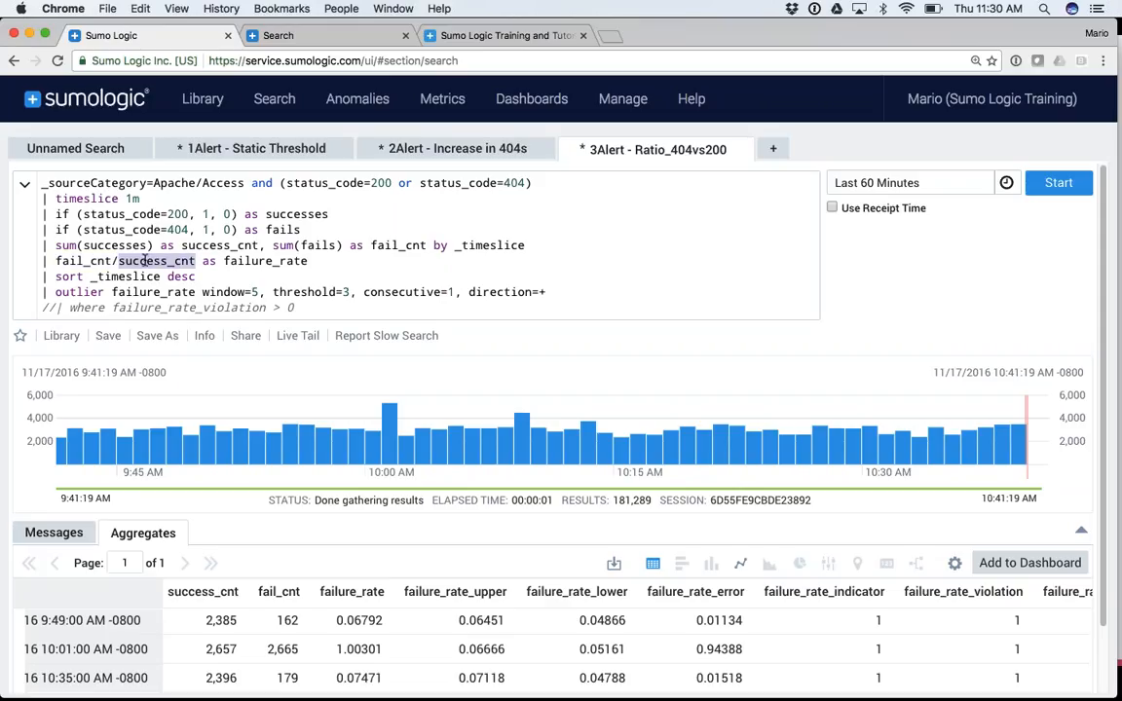
pyautogui.doubleClick(251, 261)
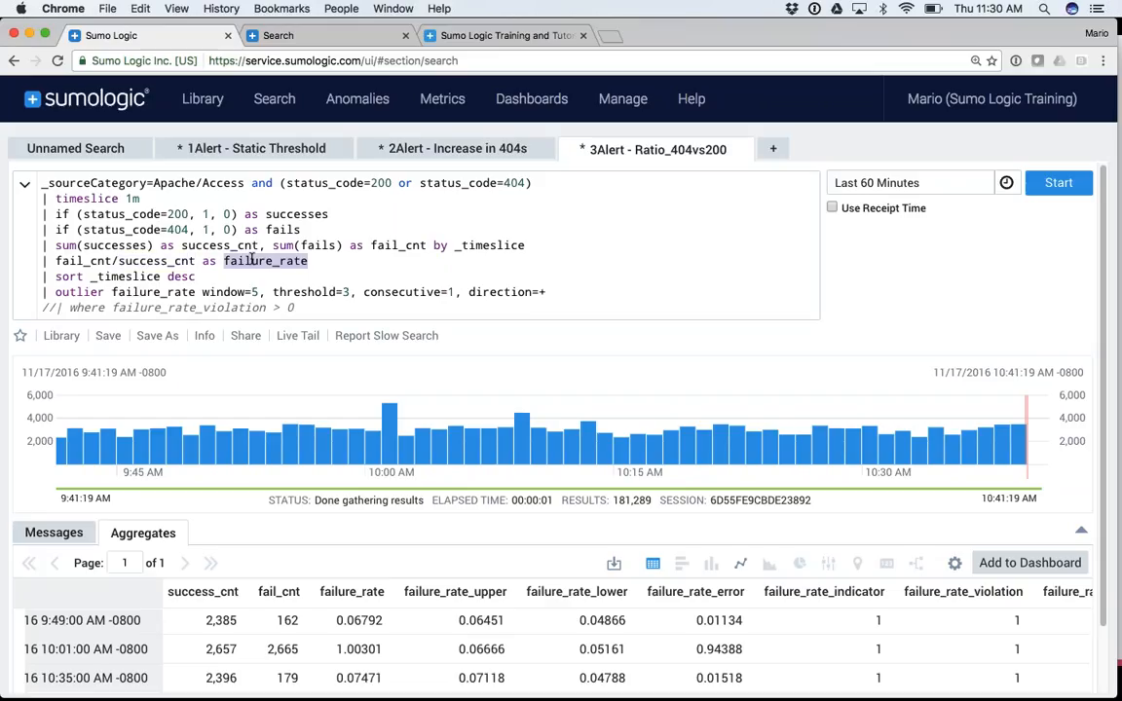
pyautogui.click(1048, 187)
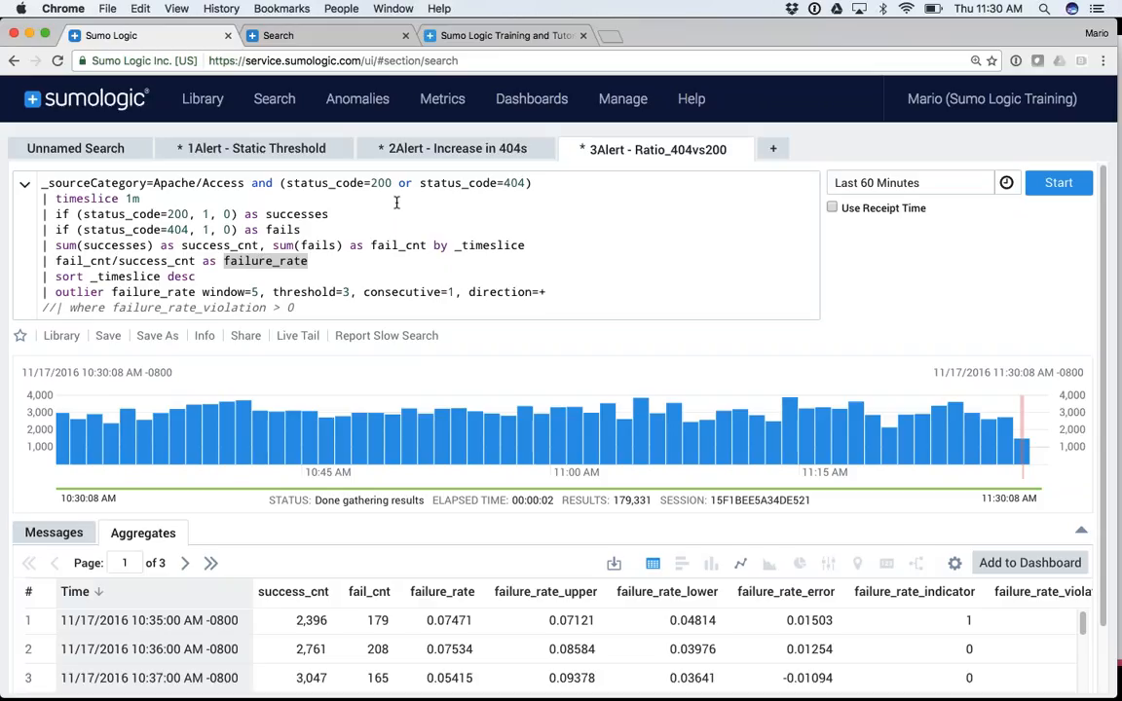
pyautogui.doubleClick(514, 183)
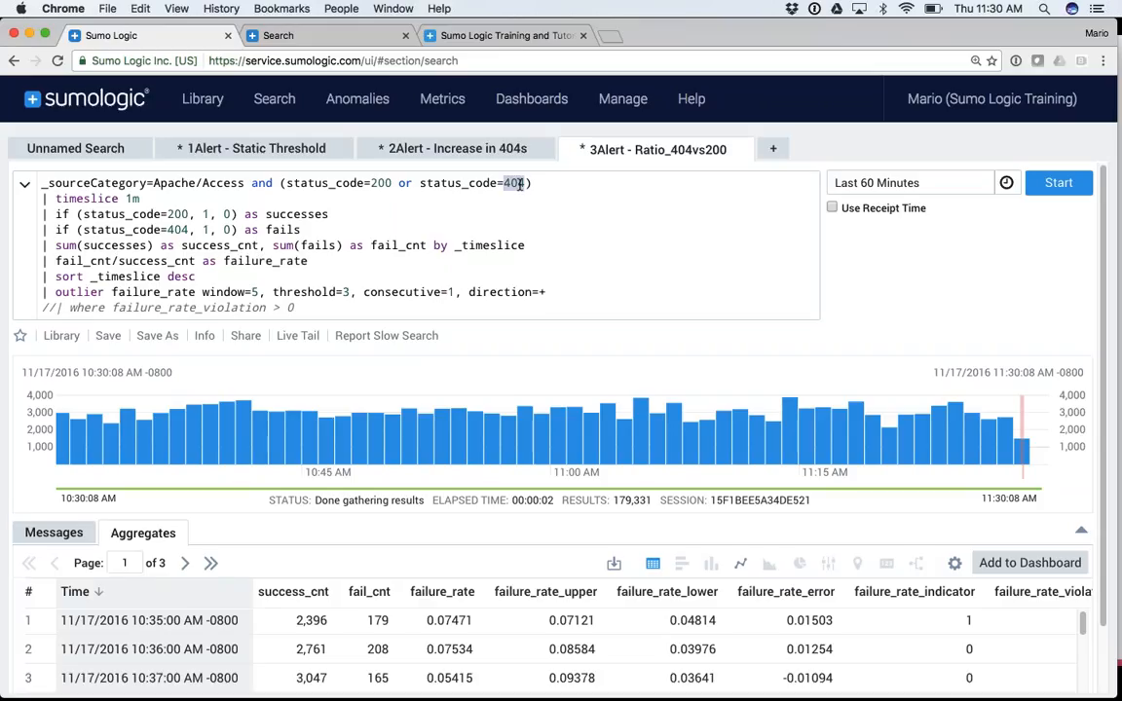
pyautogui.doubleClick(381, 184)
pyautogui.doubleClick(285, 261)
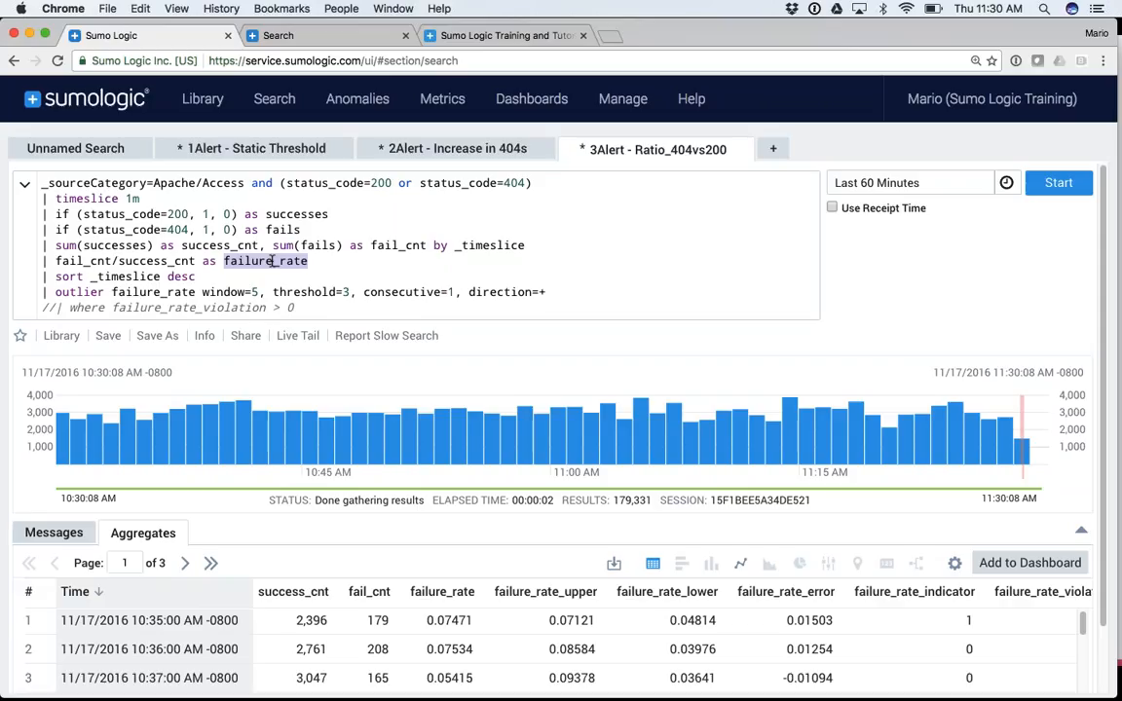
pyautogui.scroll(-2, 273, 261)
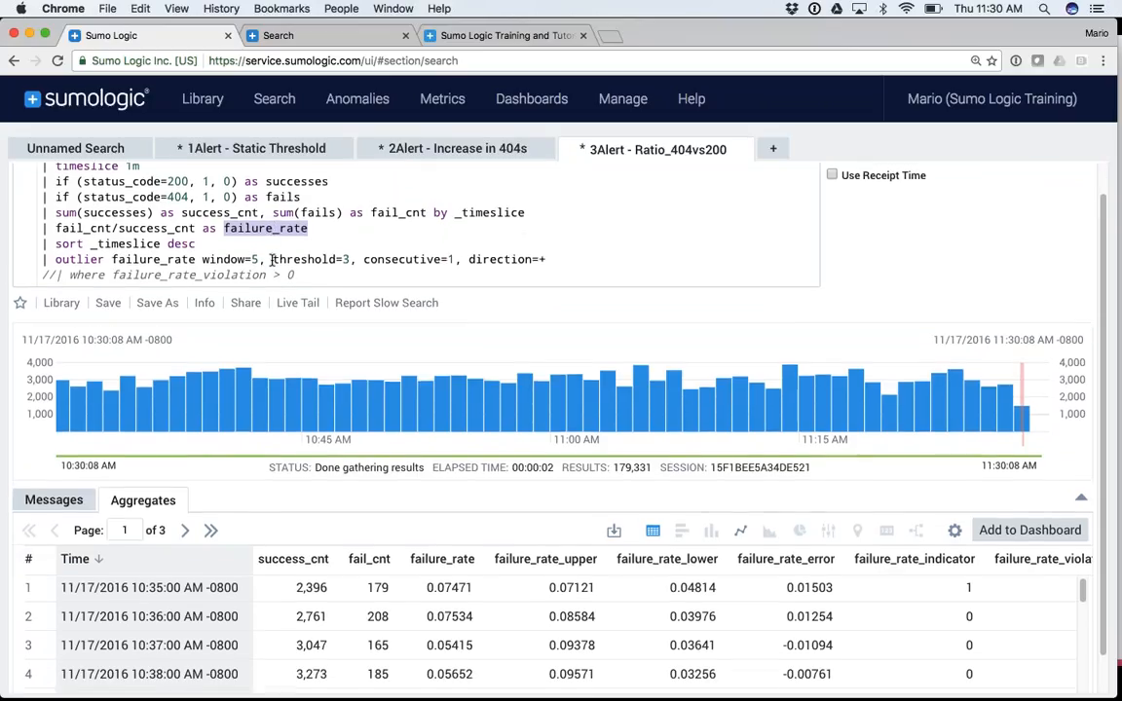
pyautogui.doubleClick(84, 243)
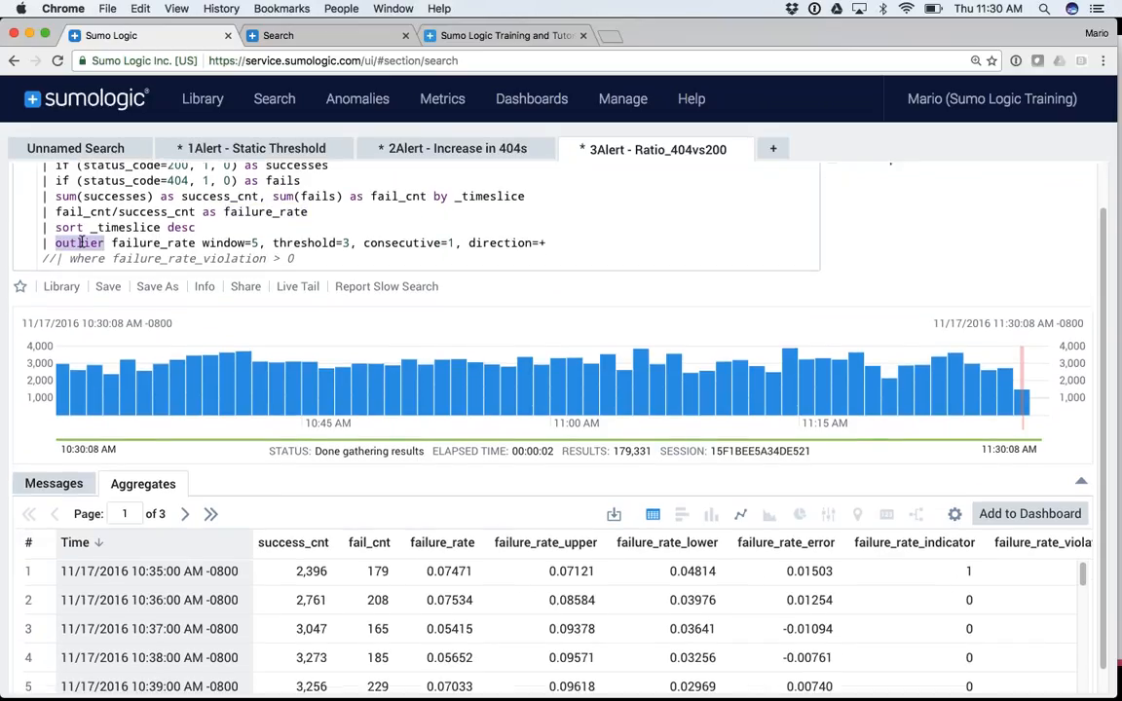
pyautogui.doubleClick(144, 242)
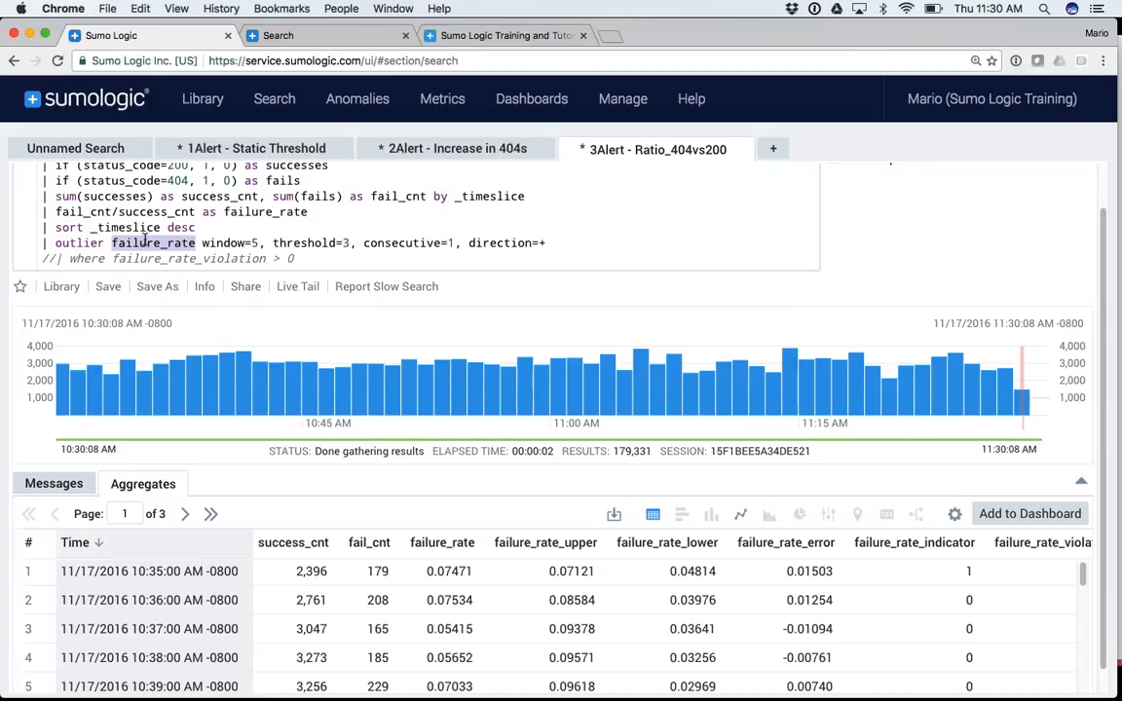
pyautogui.scroll(-1, 306, 557)
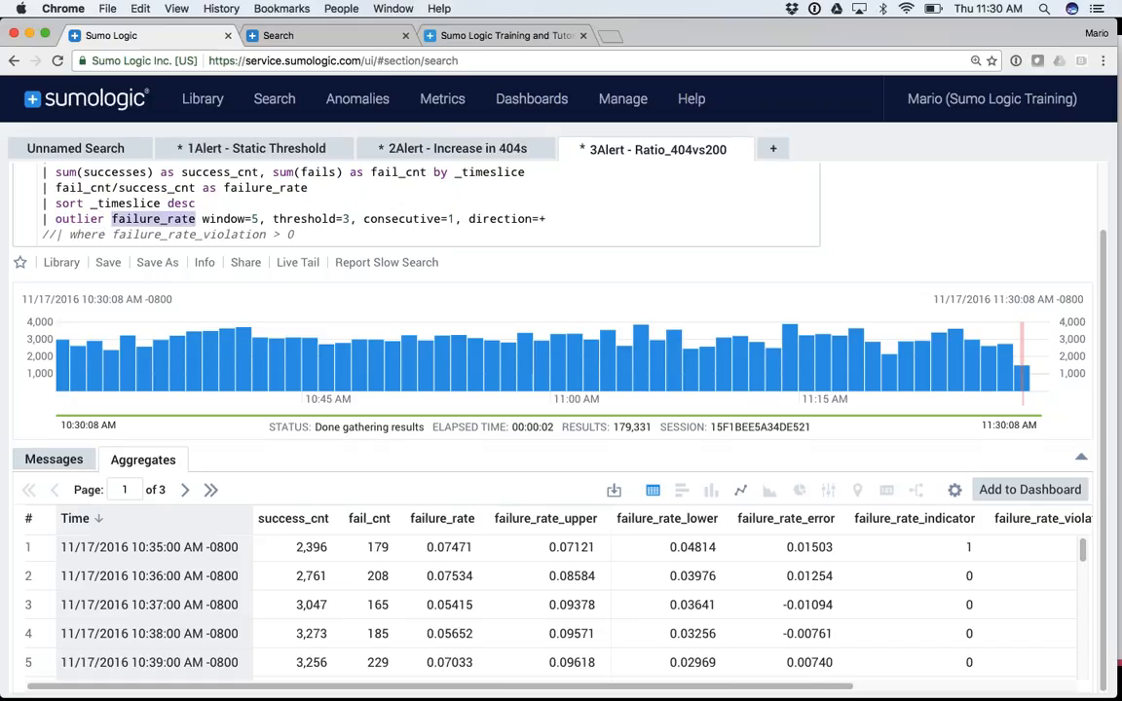
pyautogui.hscroll(5, 823, 548)
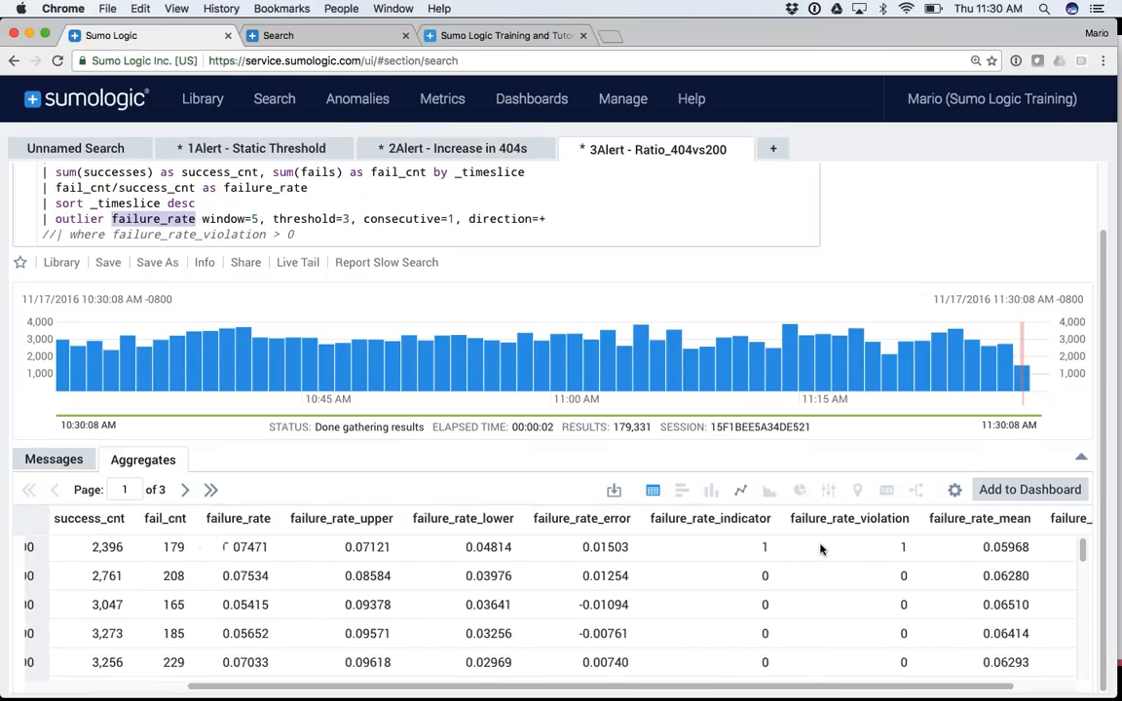
pyautogui.hscroll(-5, 824, 550)
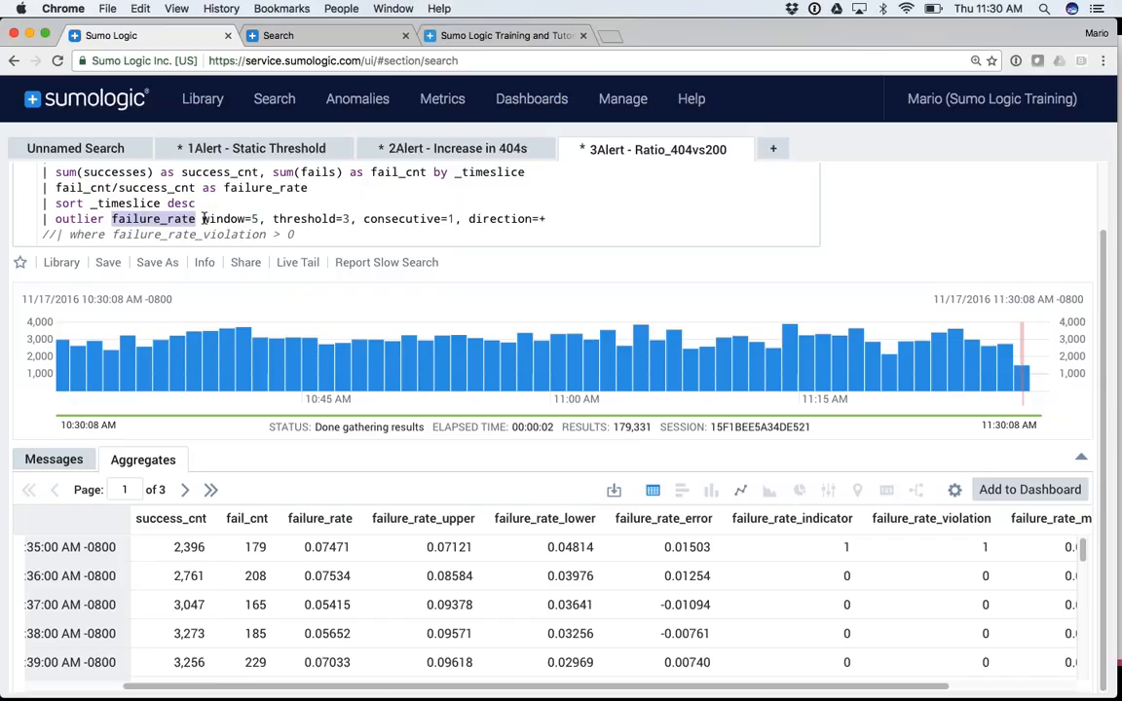
# Chart failure_rate as a line with the vertical axis set from minimum .01 to maximum .1
pyautogui.click(742, 491)
pyautogui.scroll(-3, 741, 491)
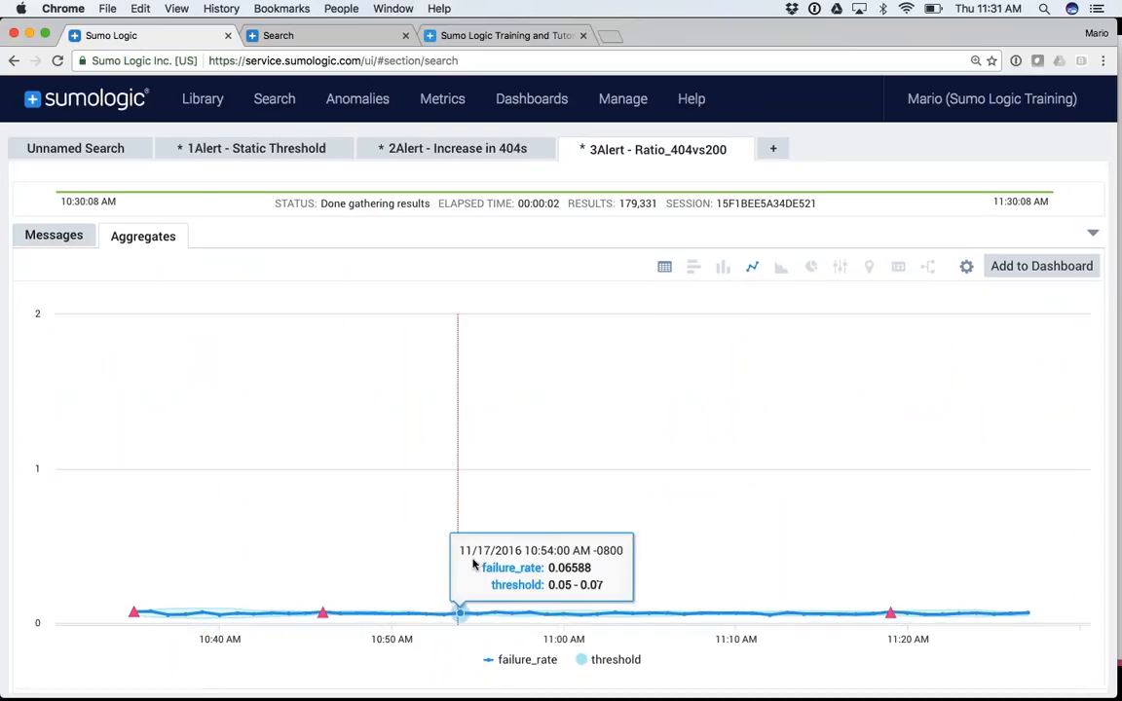
pyautogui.click(966, 266)
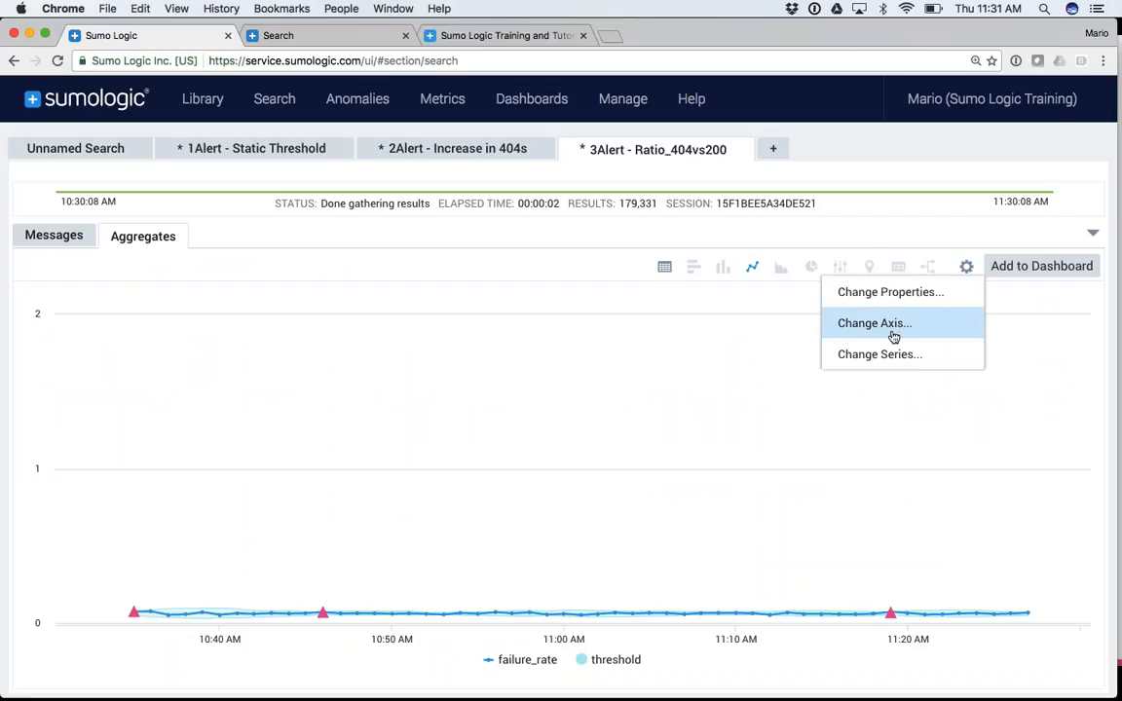
pyautogui.click(861, 330)
pyautogui.click(569, 323)
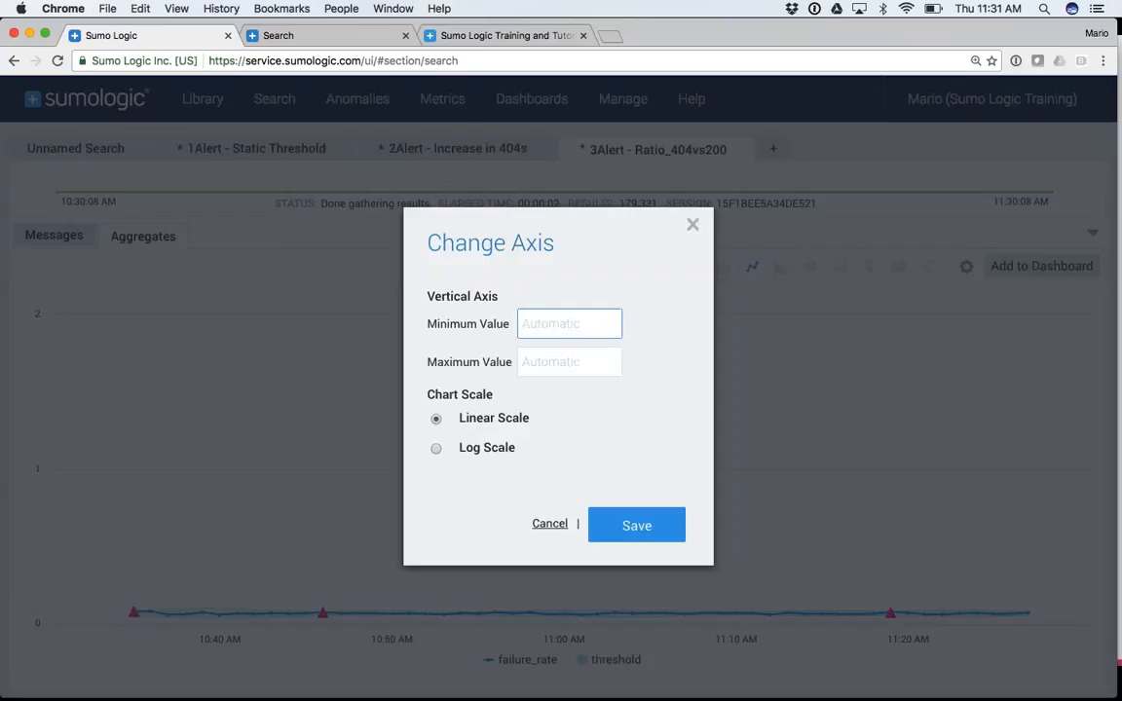
pyautogui.write('.01')
pyautogui.press('Tab')
pyautogui.write('.1')
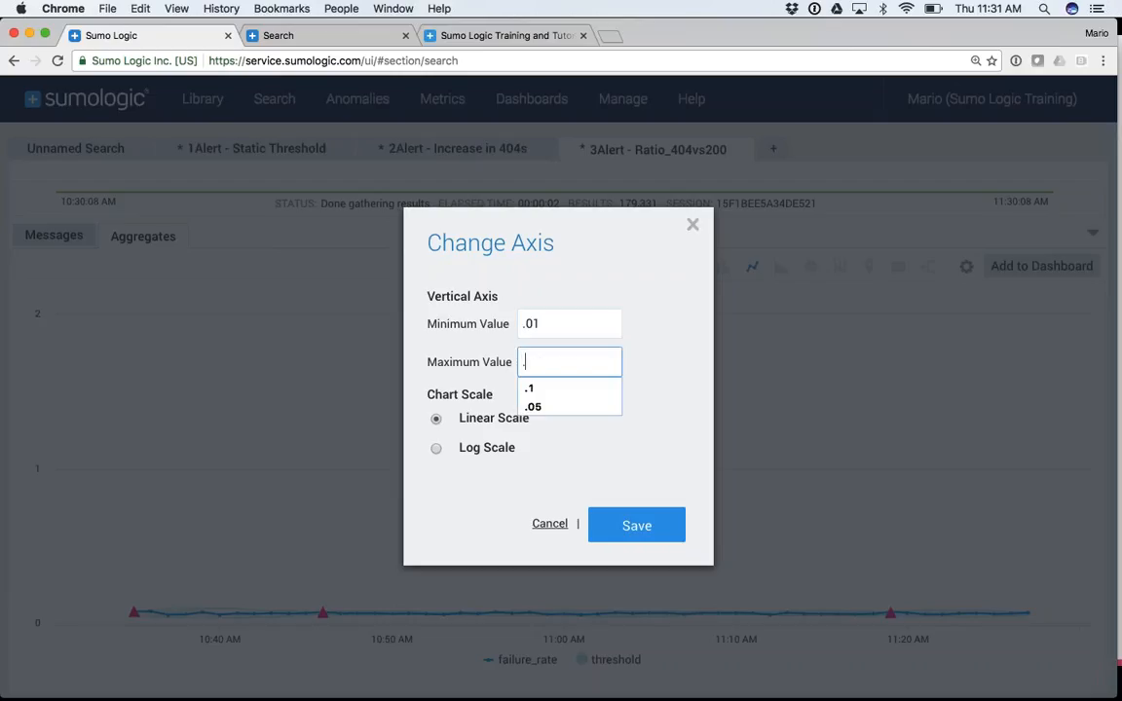
pyautogui.click(545, 387)
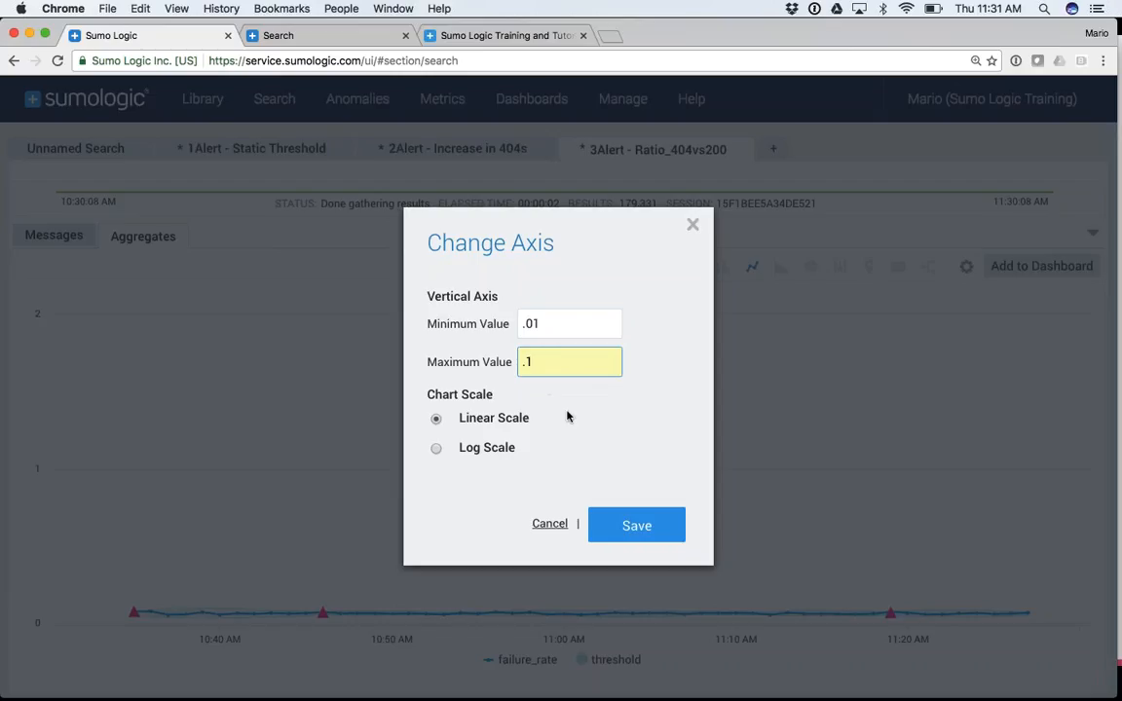
pyautogui.click(638, 531)
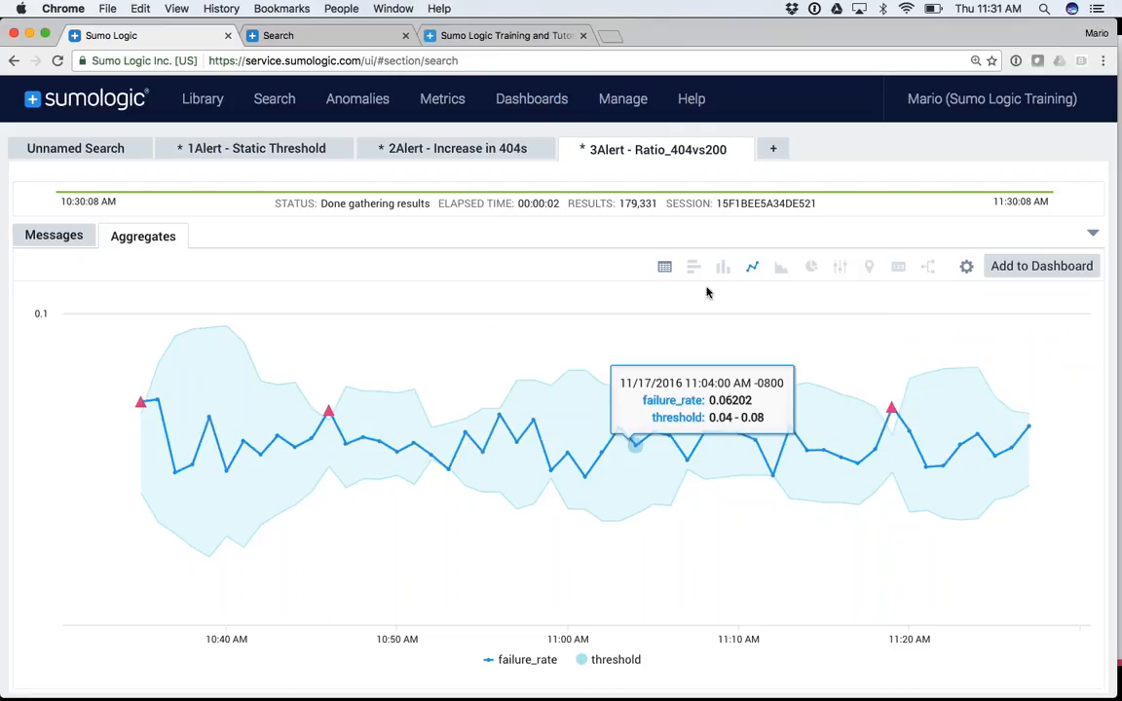
# Uncomment the where failure_rate_violation > 0 filter and re-run, leaving 10:46 and 11:19, then start Save As
pyautogui.click(1092, 232)
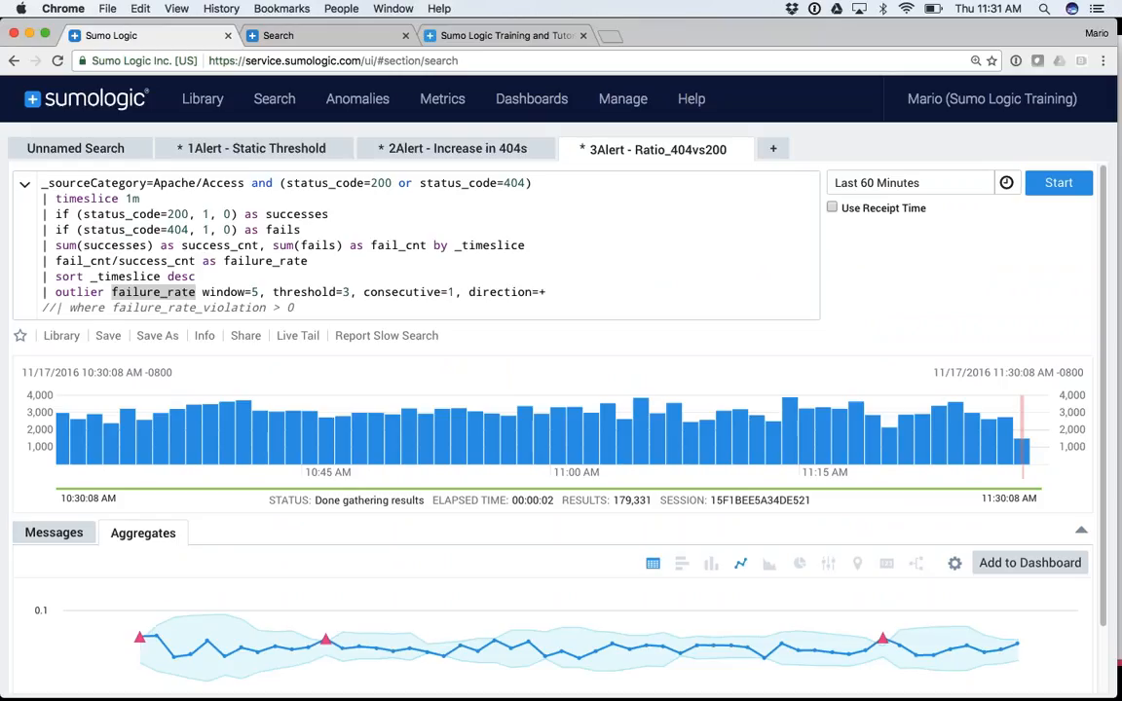
pyautogui.click(653, 566)
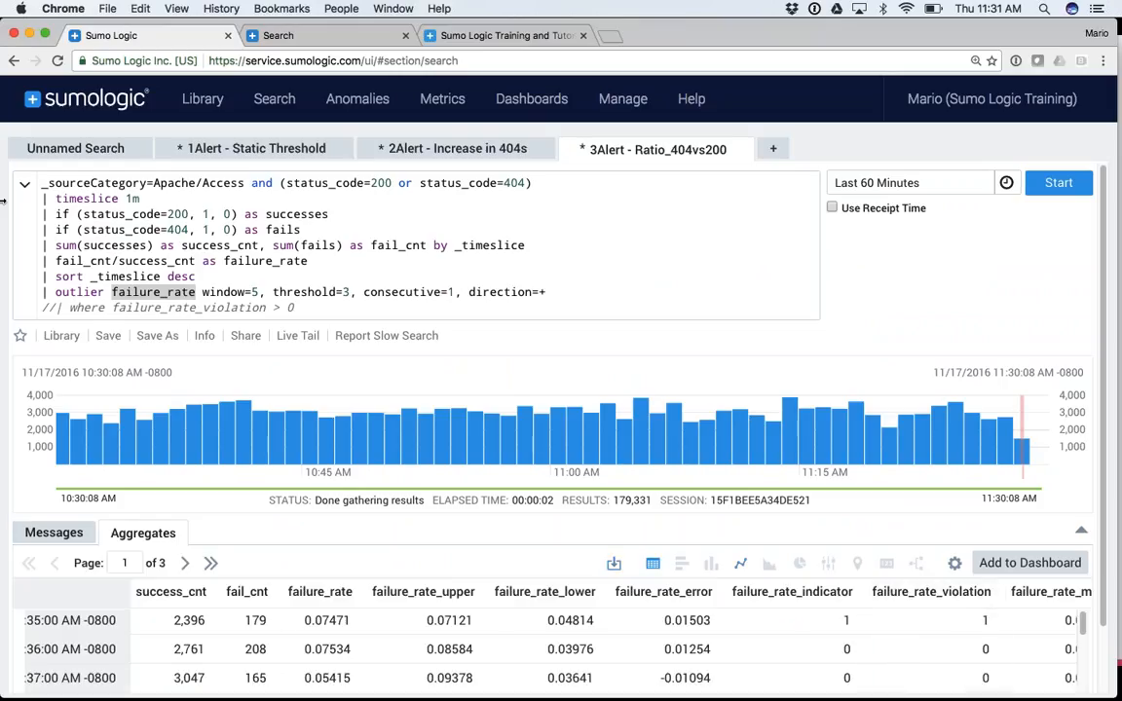
pyautogui.click(54, 307)
pyautogui.press('BackSpace')
pyautogui.press('BackSpace')
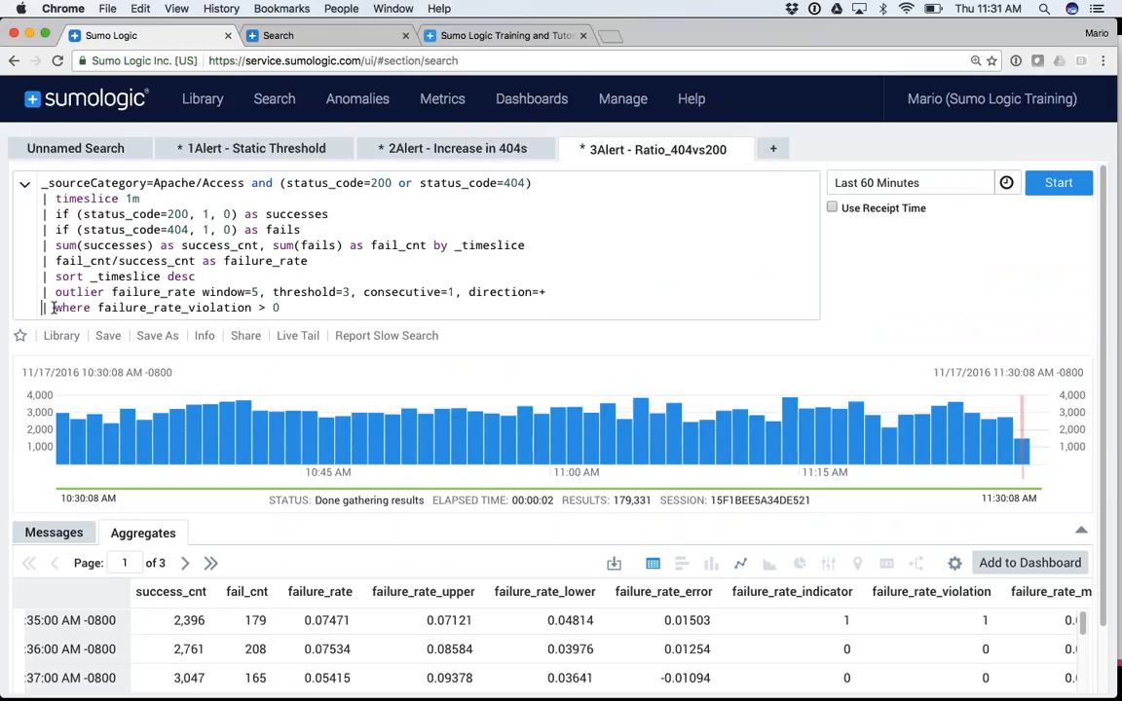
pyautogui.click(291, 308)
pyautogui.press('Return')
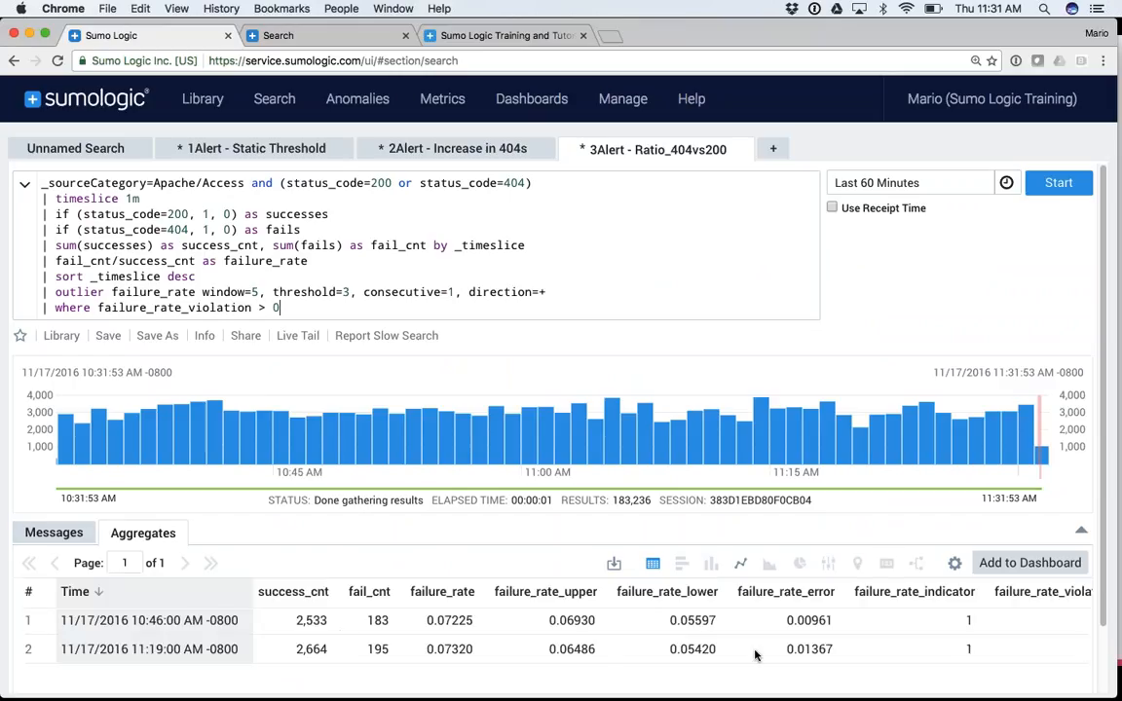
pyautogui.click(163, 338)
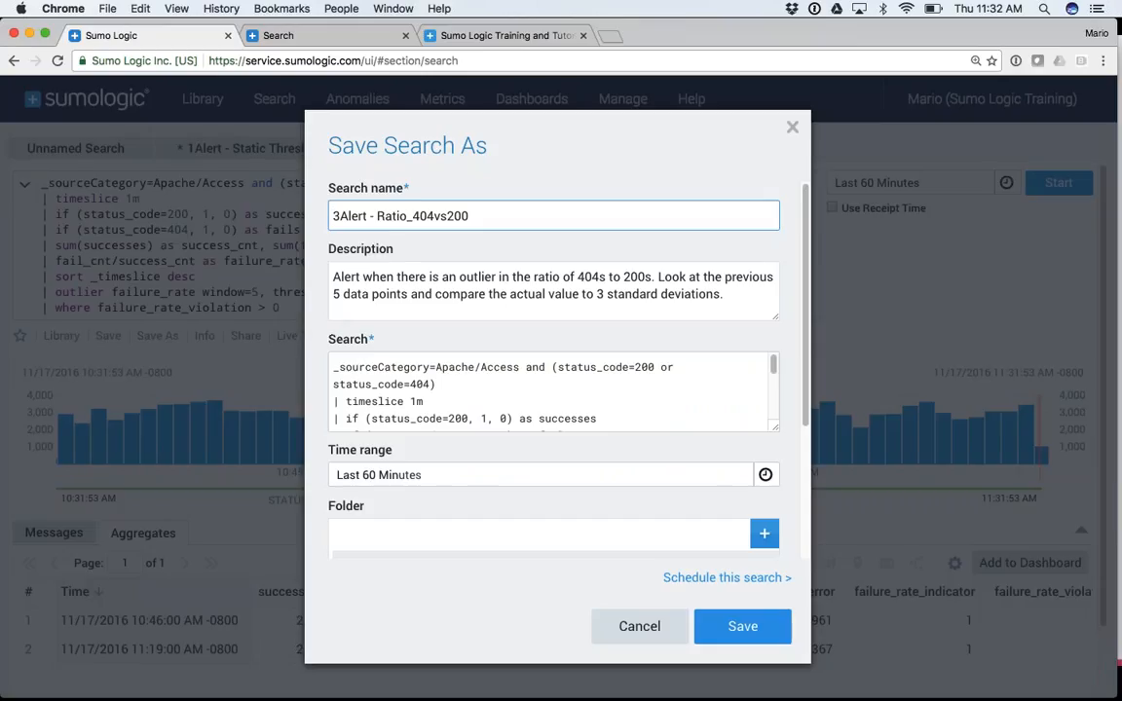
# Schedule the search to run hourly over the Last 60 Minutes
pyautogui.click(706, 577)
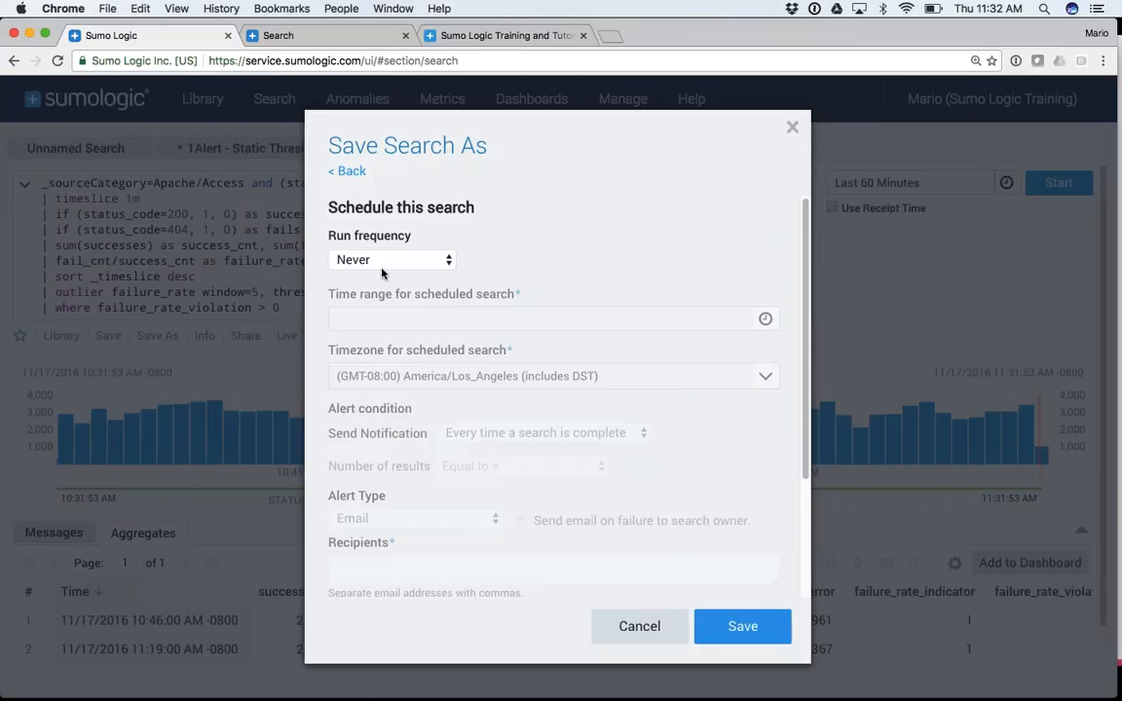
pyautogui.click(382, 269)
pyautogui.click(371, 382)
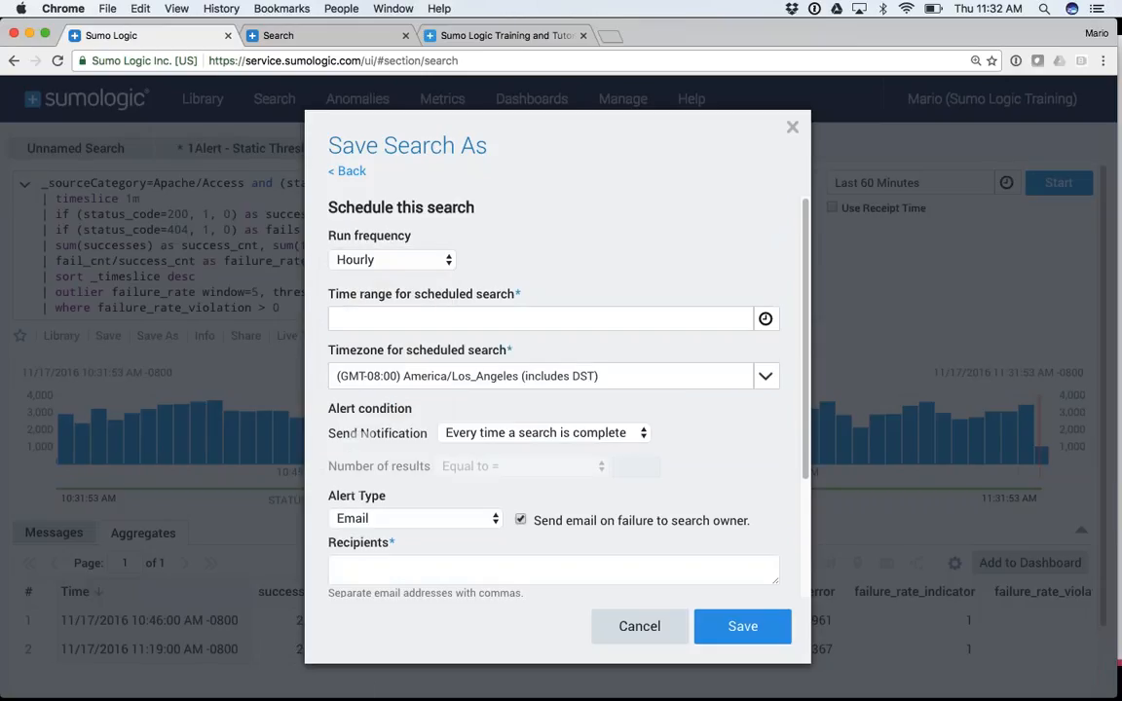
pyautogui.click(351, 320)
pyautogui.click(366, 391)
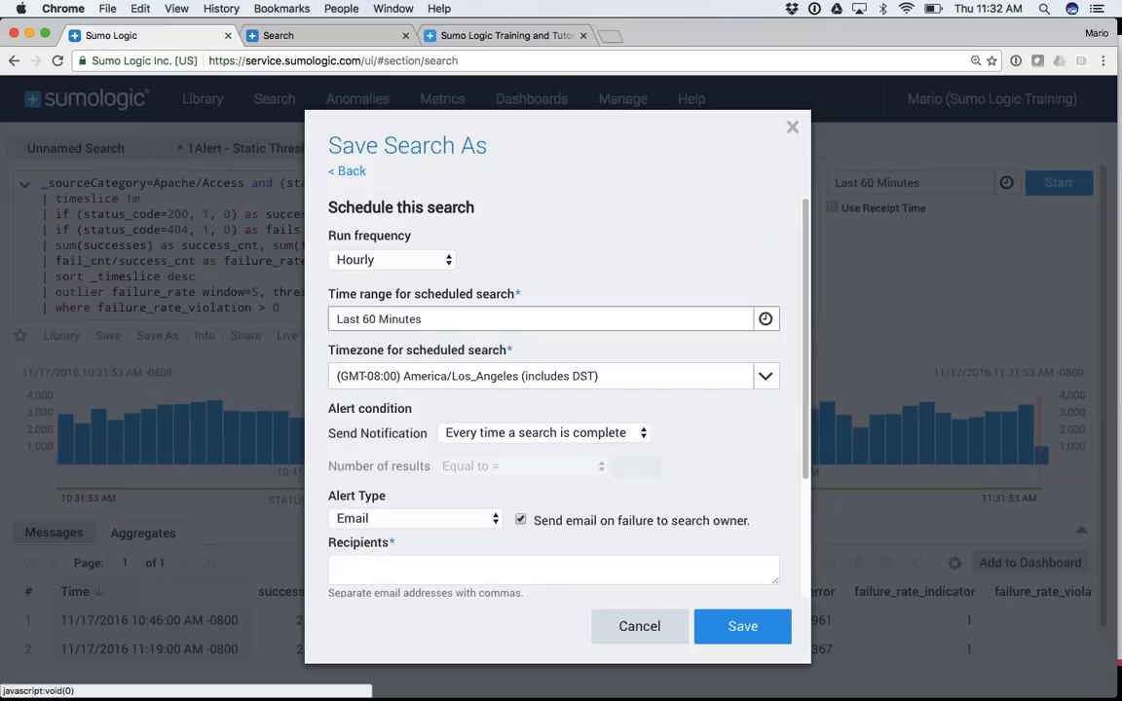
# Send a notification only when the number of results is greater than 0, then return to the slides
pyautogui.click(495, 434)
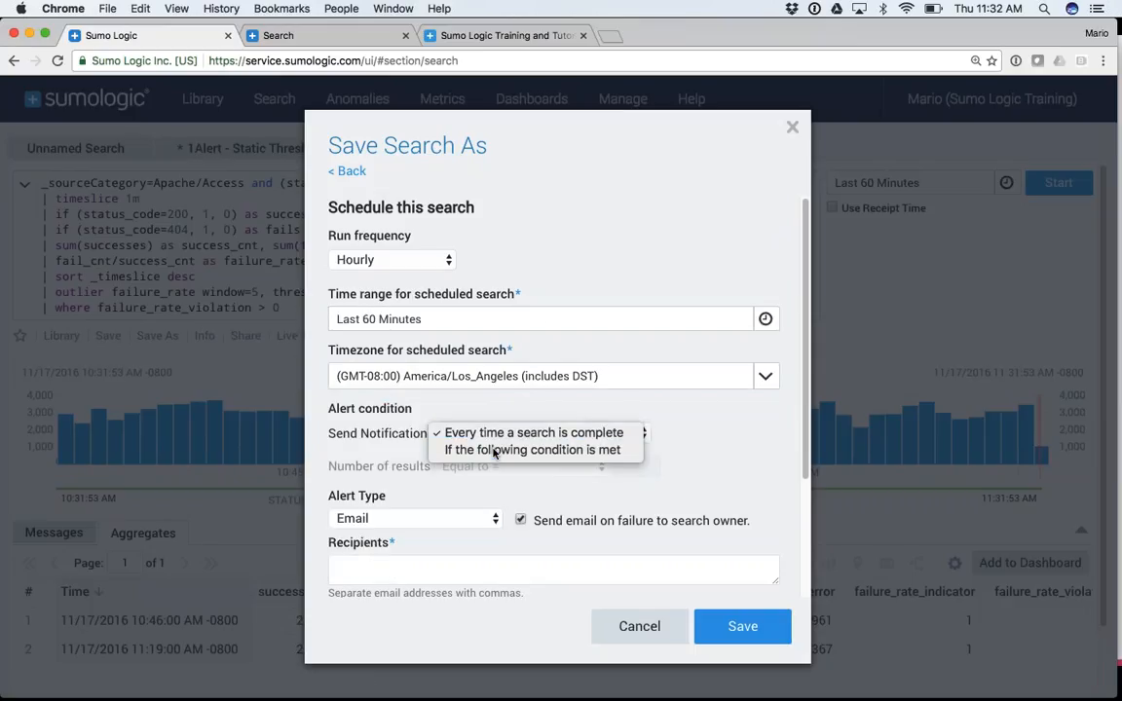
pyautogui.click(495, 451)
pyautogui.click(476, 467)
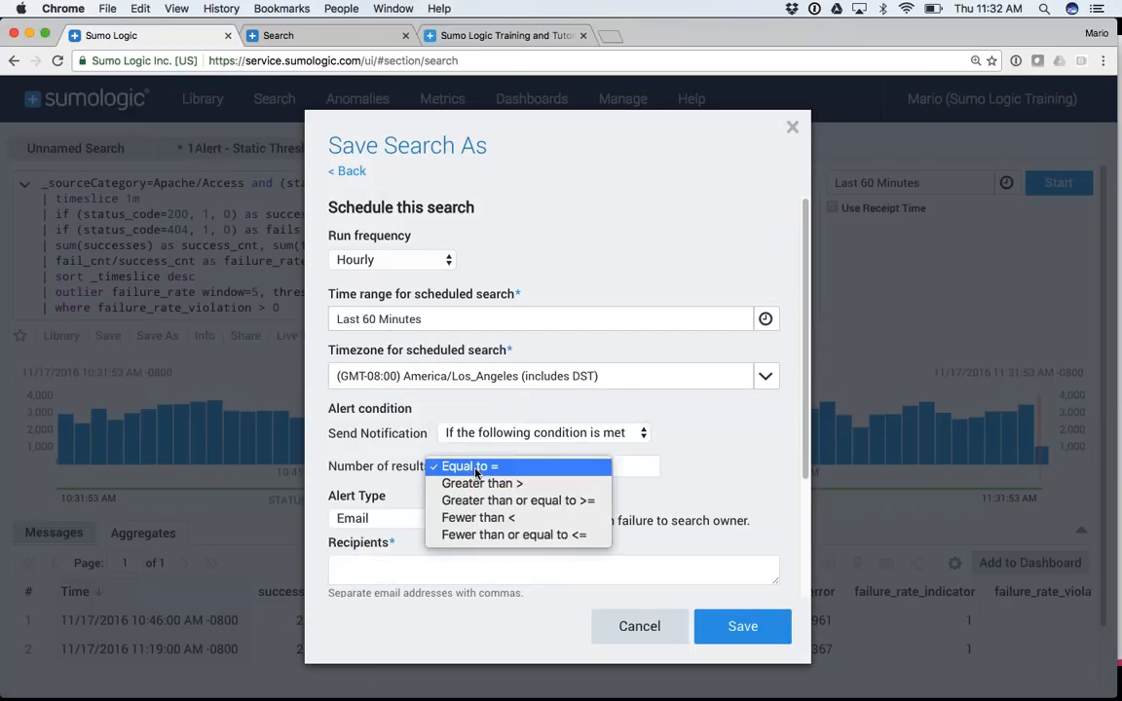
pyautogui.click(476, 486)
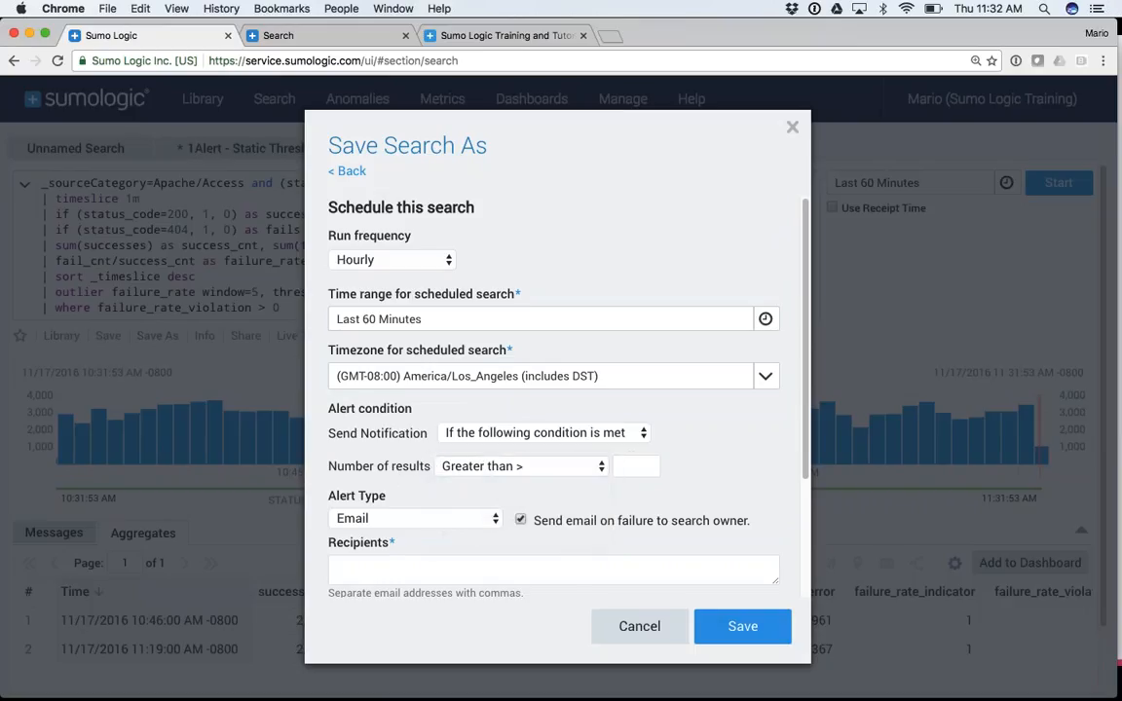
pyautogui.click(633, 463)
pyautogui.write('0')
pyautogui.click(568, 417)
pyautogui.click(394, 519)
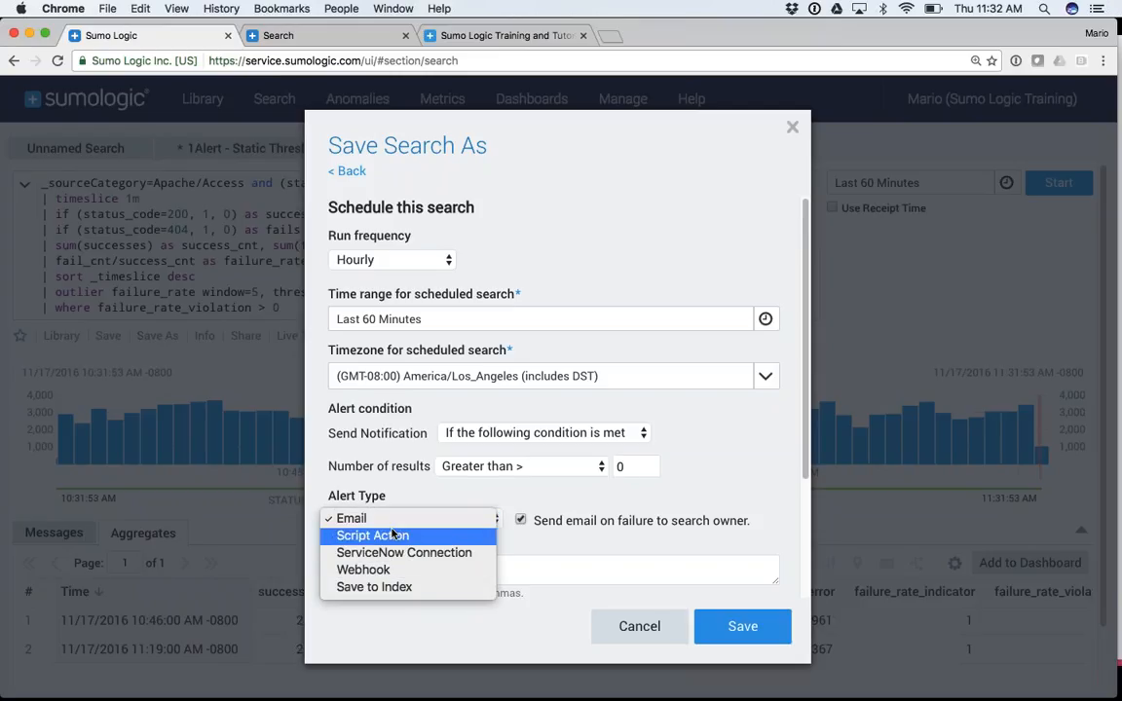
pyautogui.press('super+Tab')
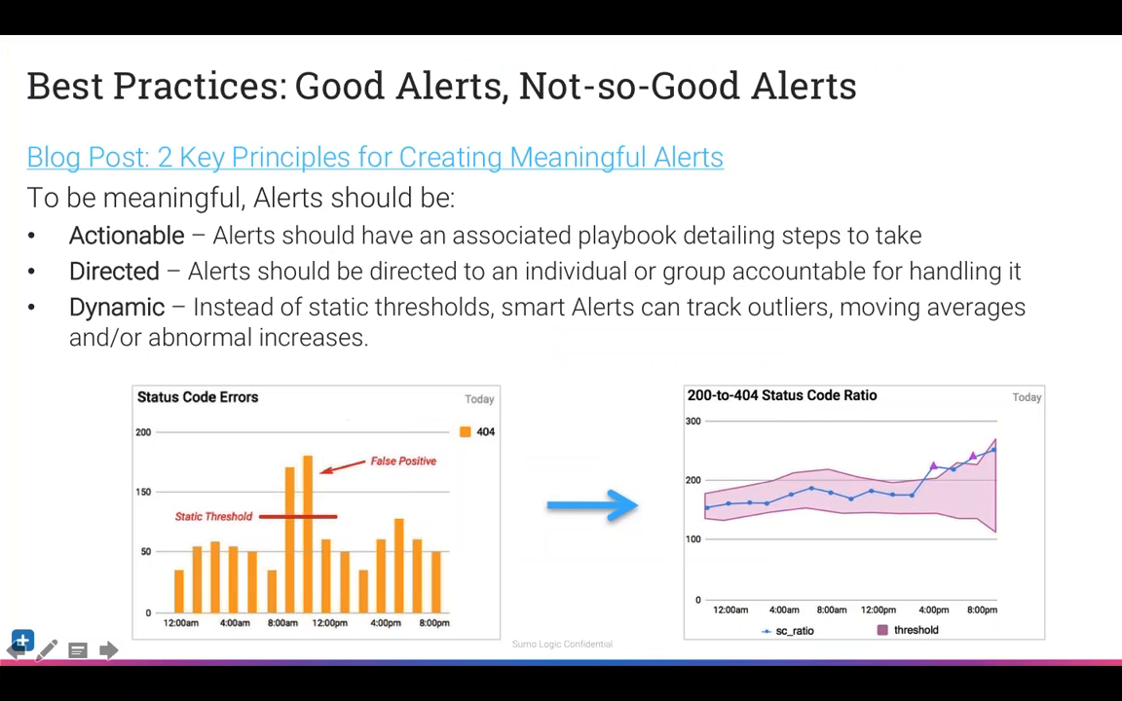
# Advance to the Summary slide on creating alerts and return to the browser
pyautogui.press('Right')
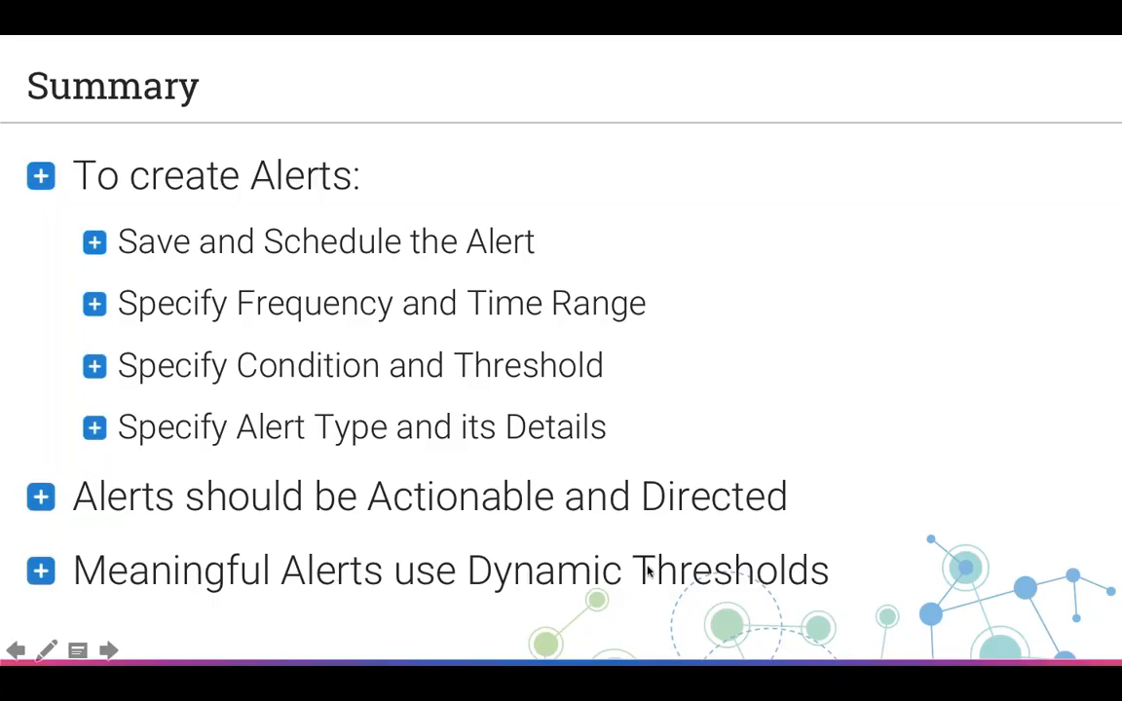
pyautogui.press('super+Tab')
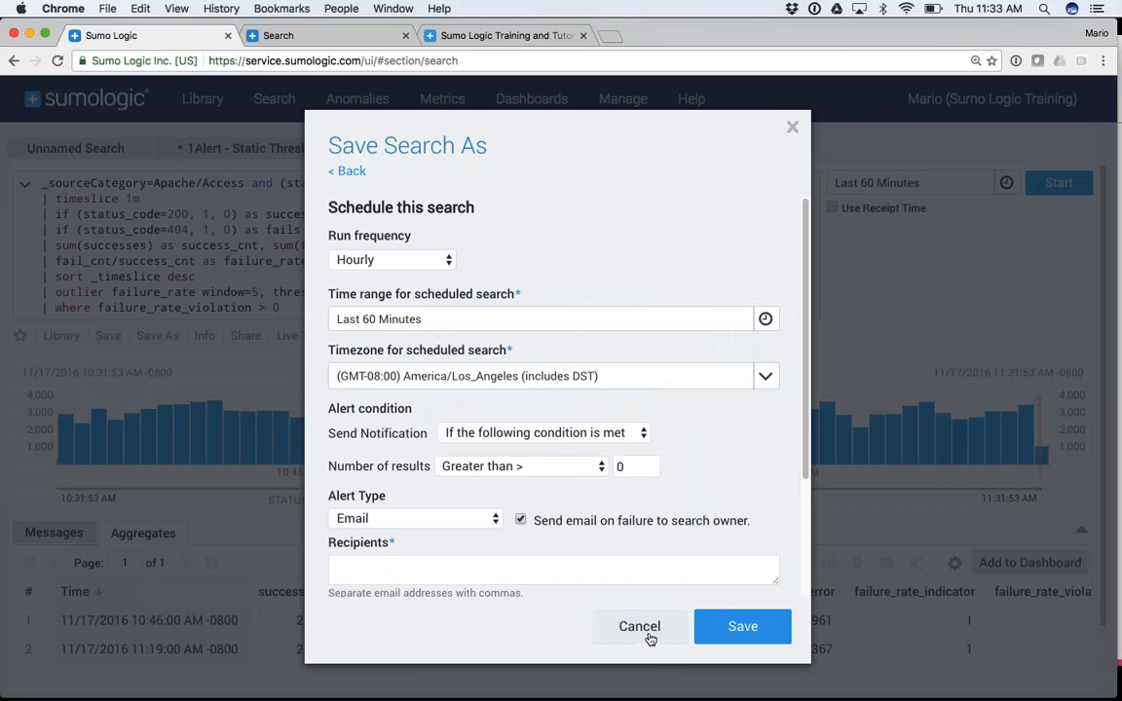
# Cancel Save Search As and open the Sumo Logic Community site from Help in a new tab
pyautogui.click(647, 635)
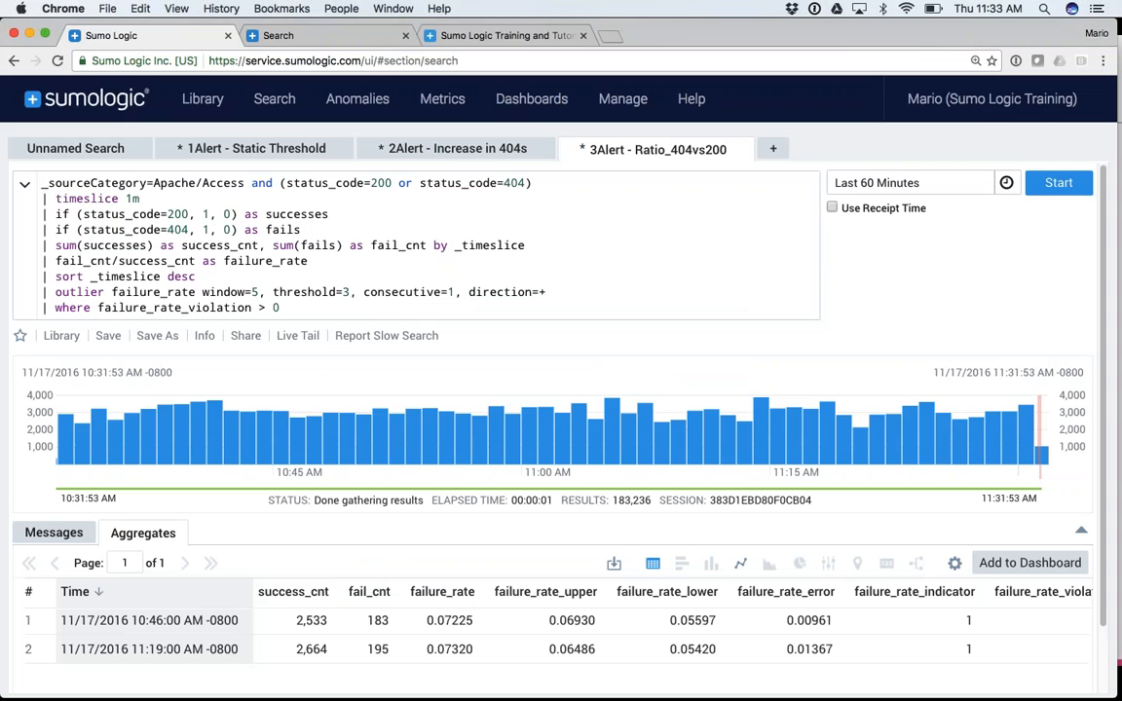
pyautogui.click(692, 98)
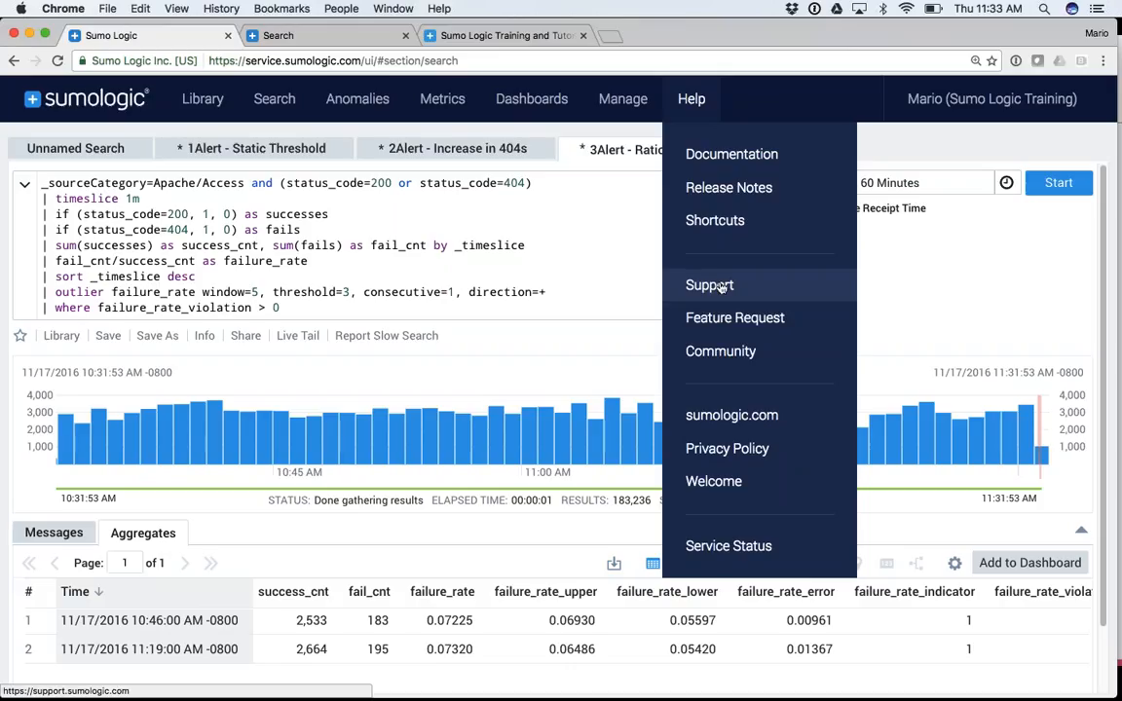
pyautogui.click(721, 353)
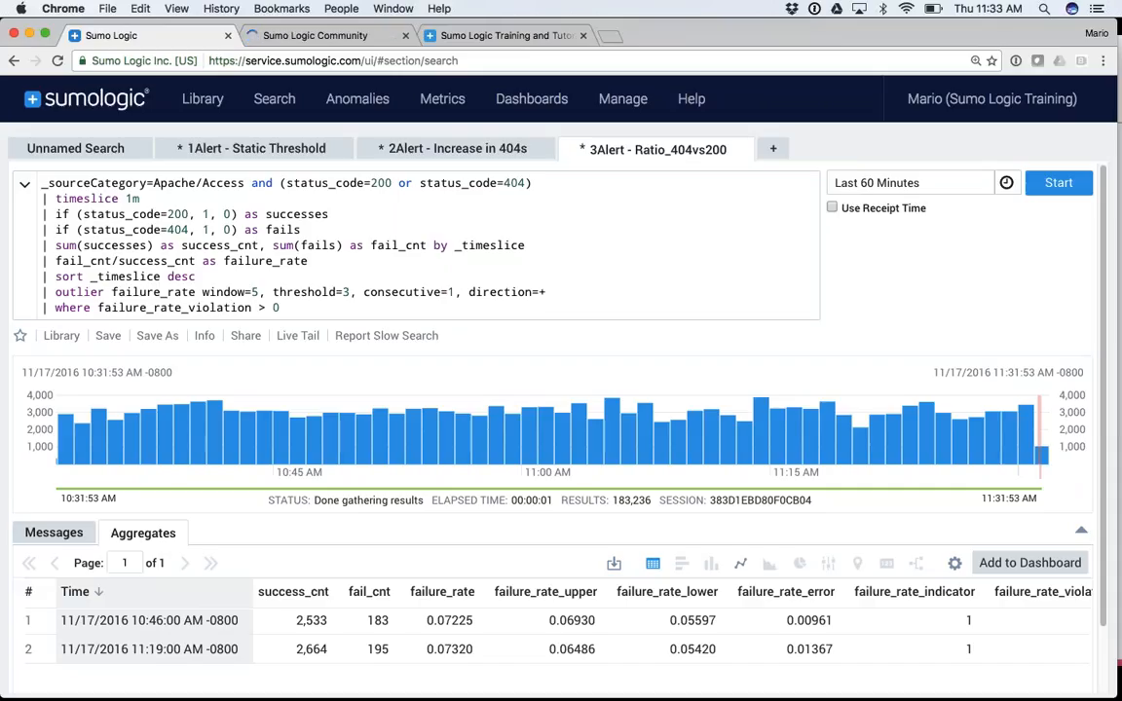
pyautogui.click(329, 39)
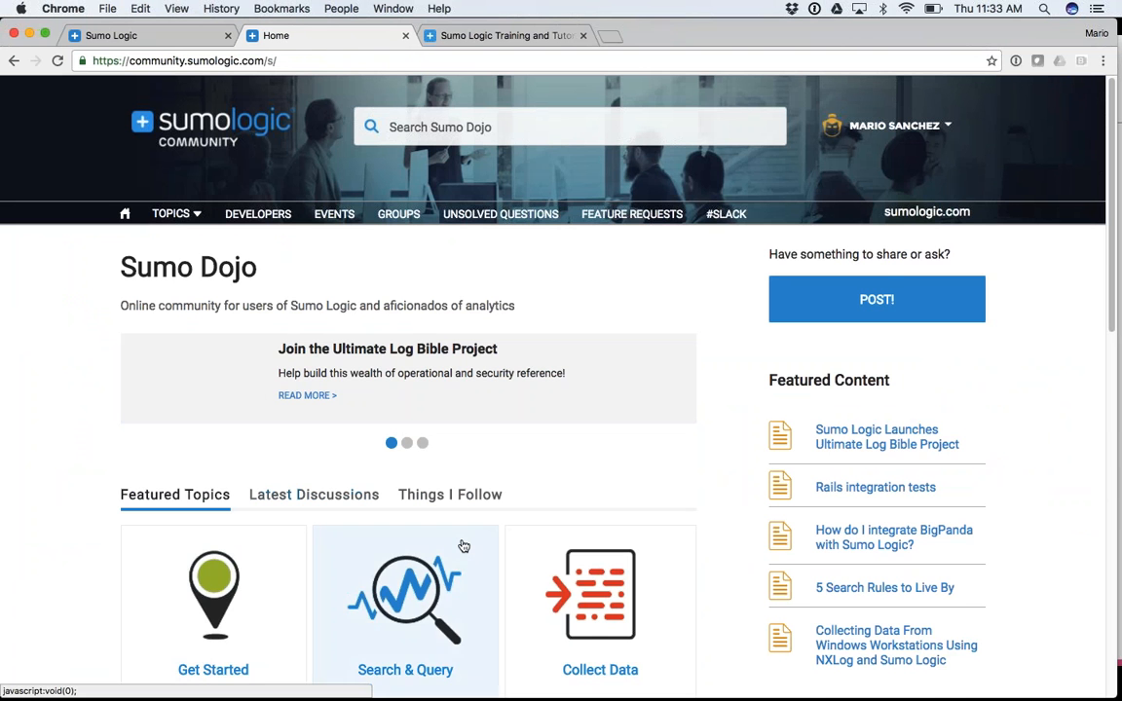
# Search the Sumo Logic Community for 'outlier'
pyautogui.scroll(-5, 462, 546)
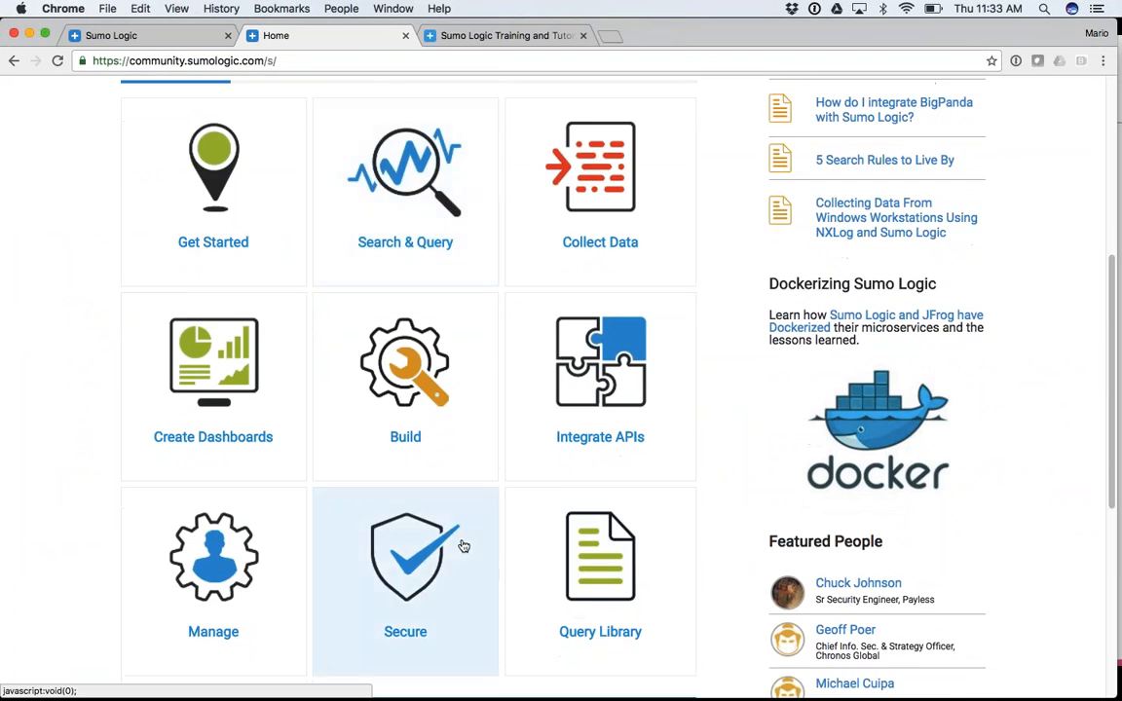
pyautogui.scroll(5, 464, 544)
pyautogui.click(432, 123)
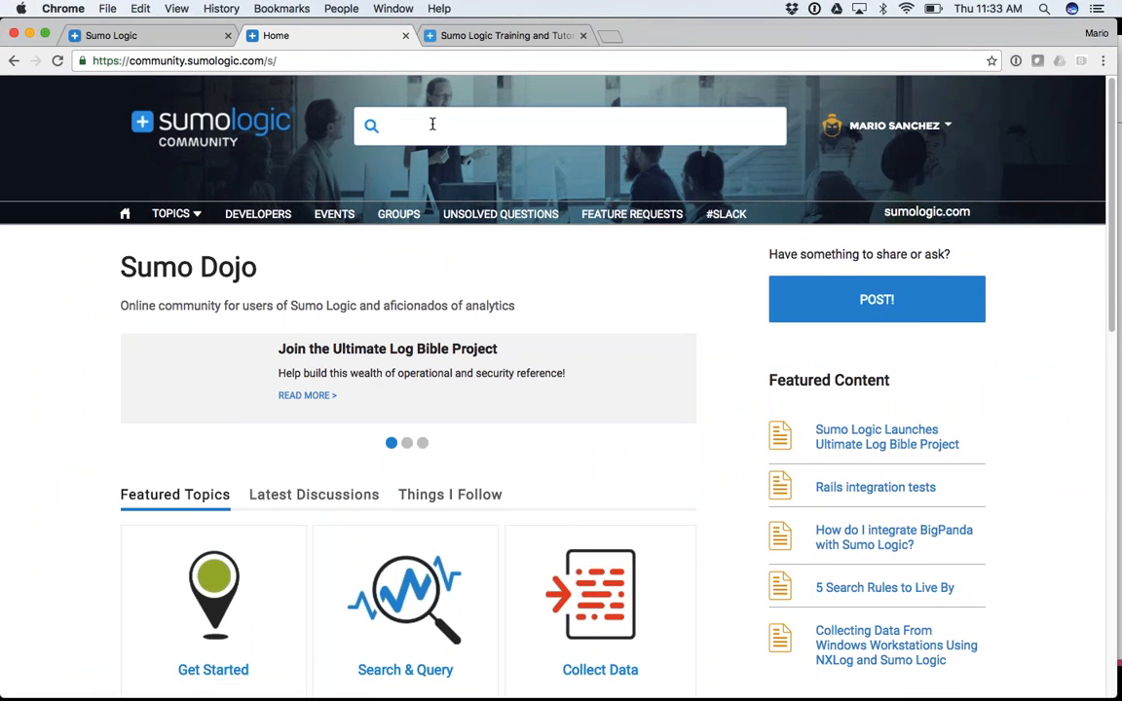
pyautogui.write('outlier')
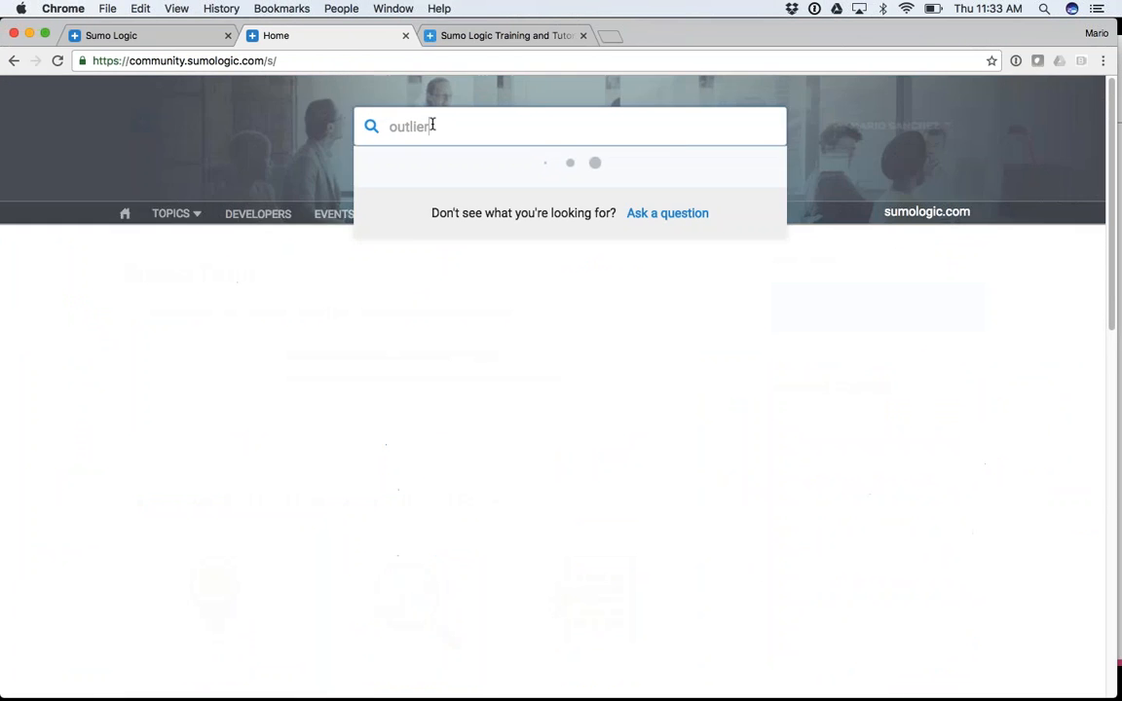
pyautogui.press('Return')
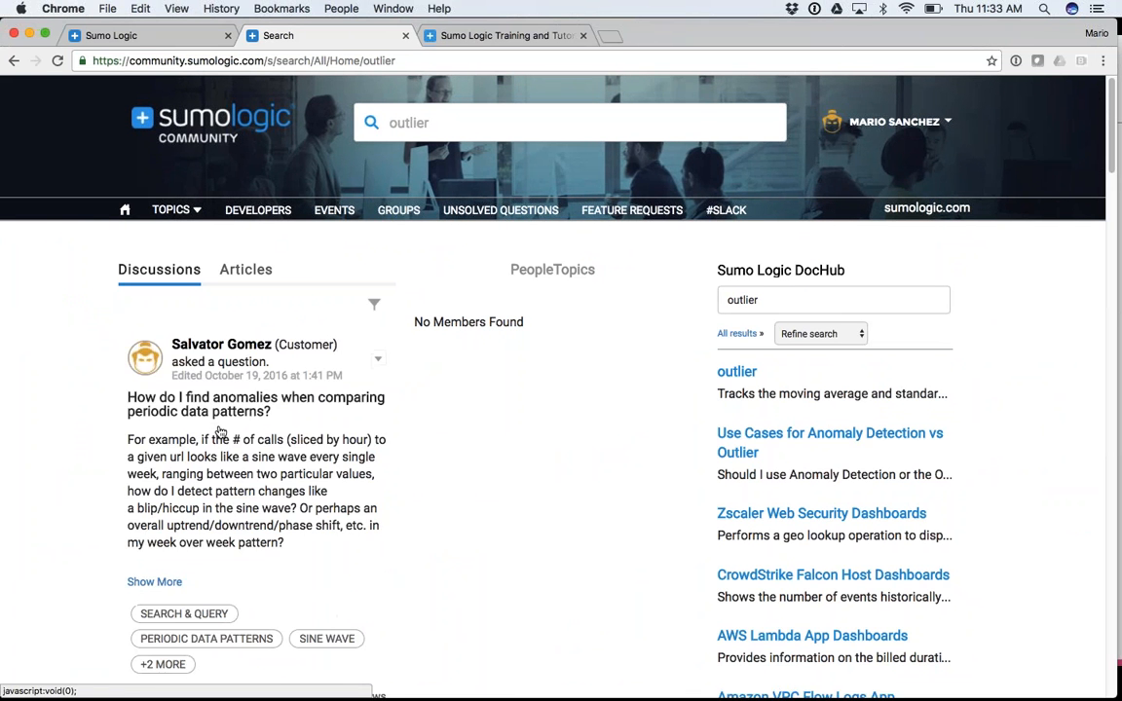
# Open the 'Creating Meaningful Alerts' post and select its 404-versus-200 failure-rate query
pyautogui.scroll(-15, 220, 432)
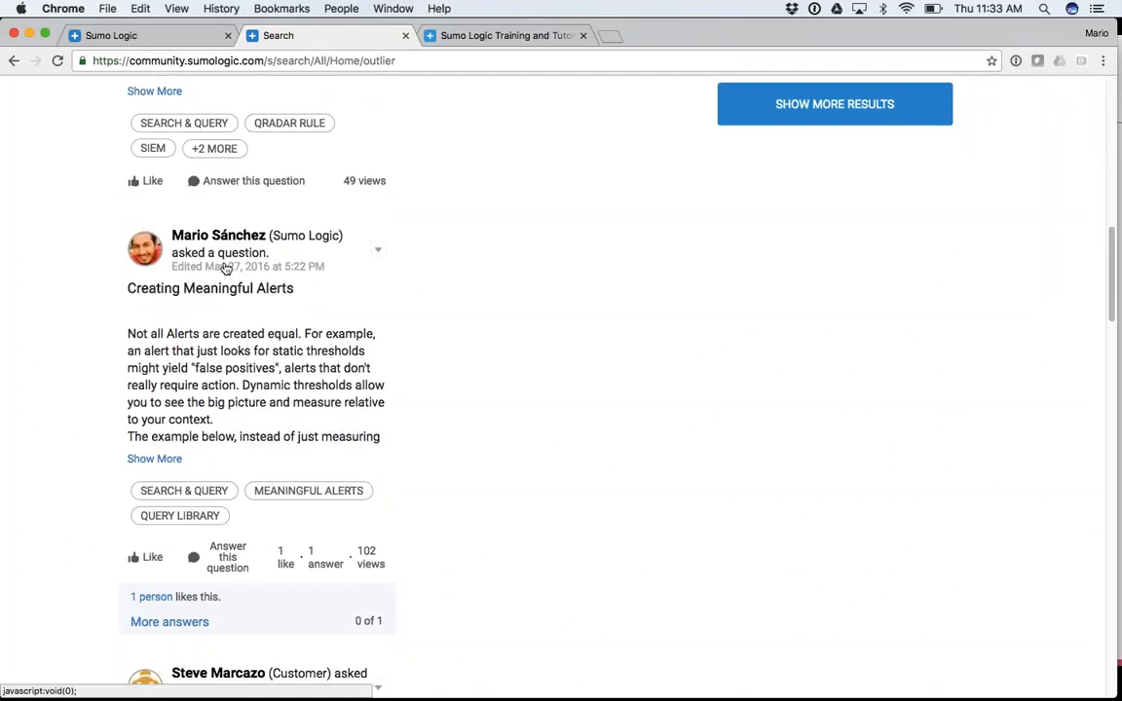
pyautogui.click(194, 289)
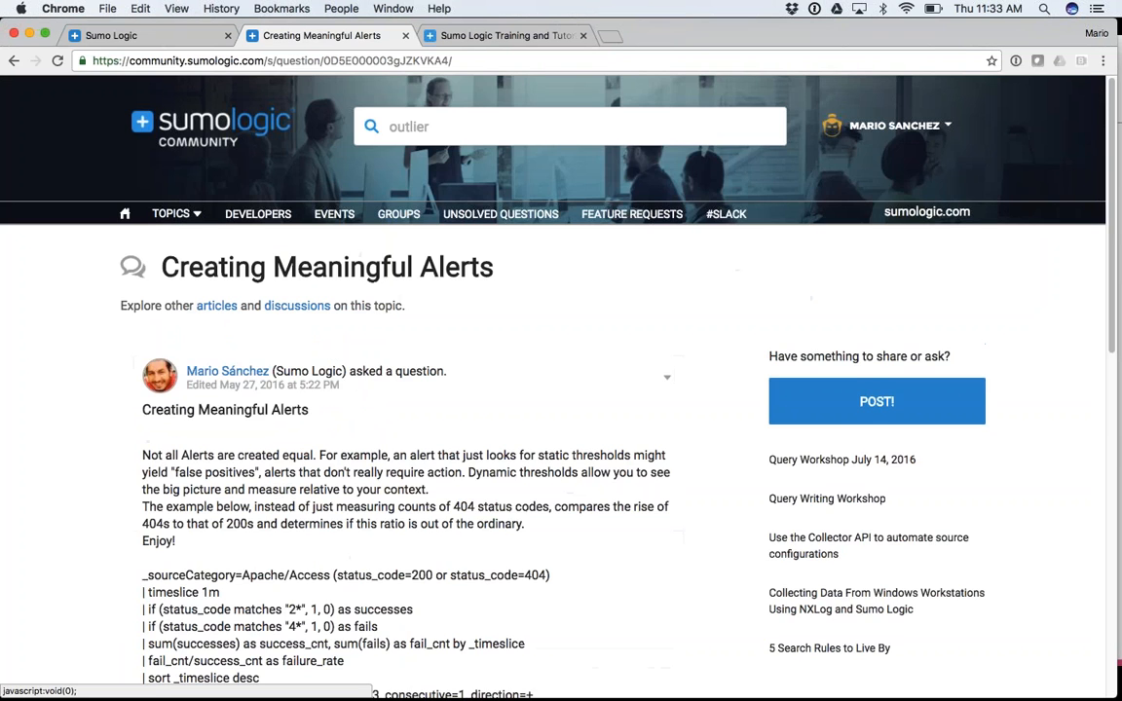
pyautogui.scroll(-5, 161, 321)
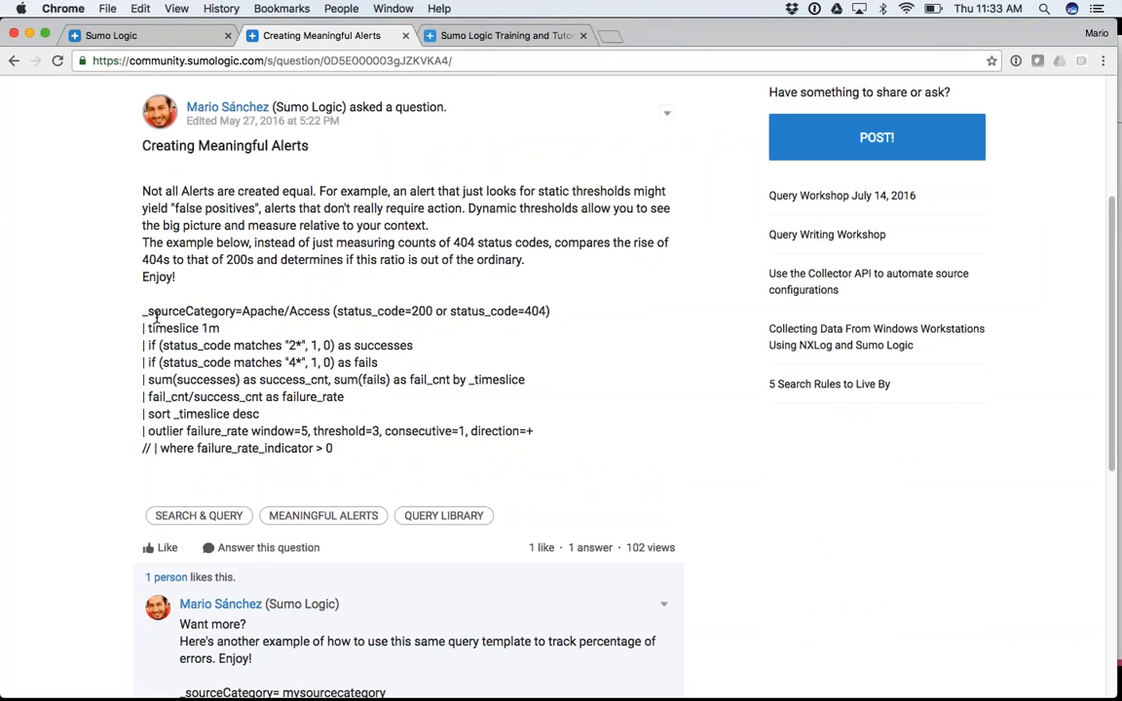
pyautogui.moveTo(144, 312); pyautogui.dragTo(343, 447)
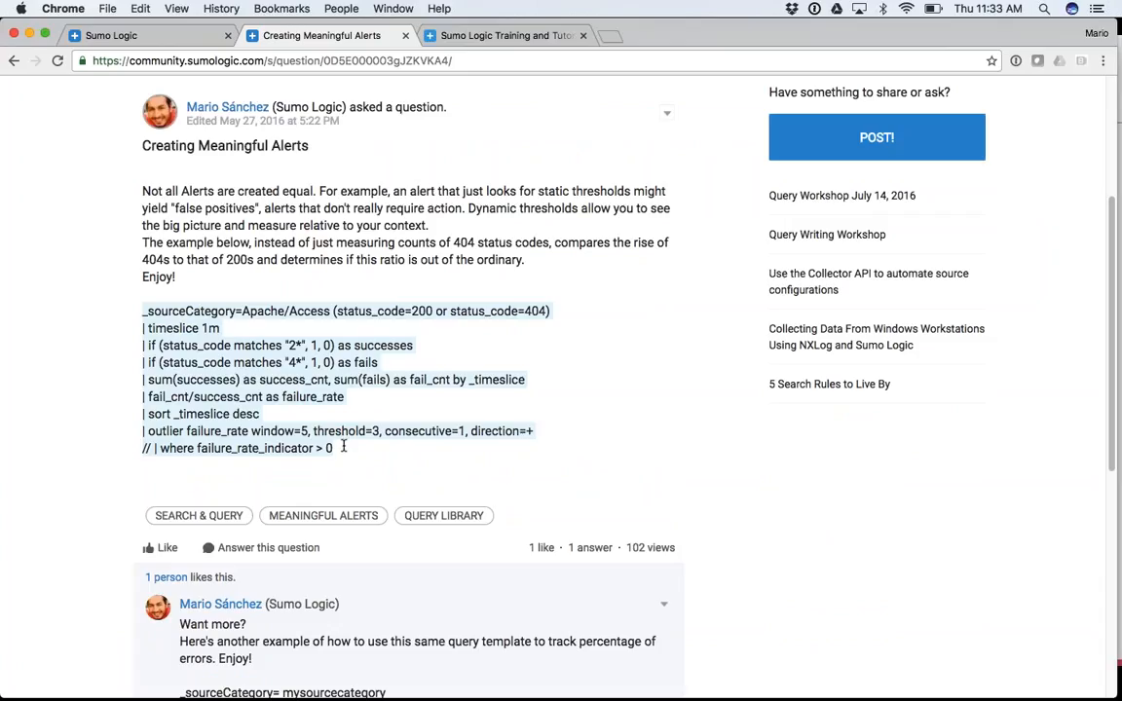
pyautogui.scroll(3, 343, 447)
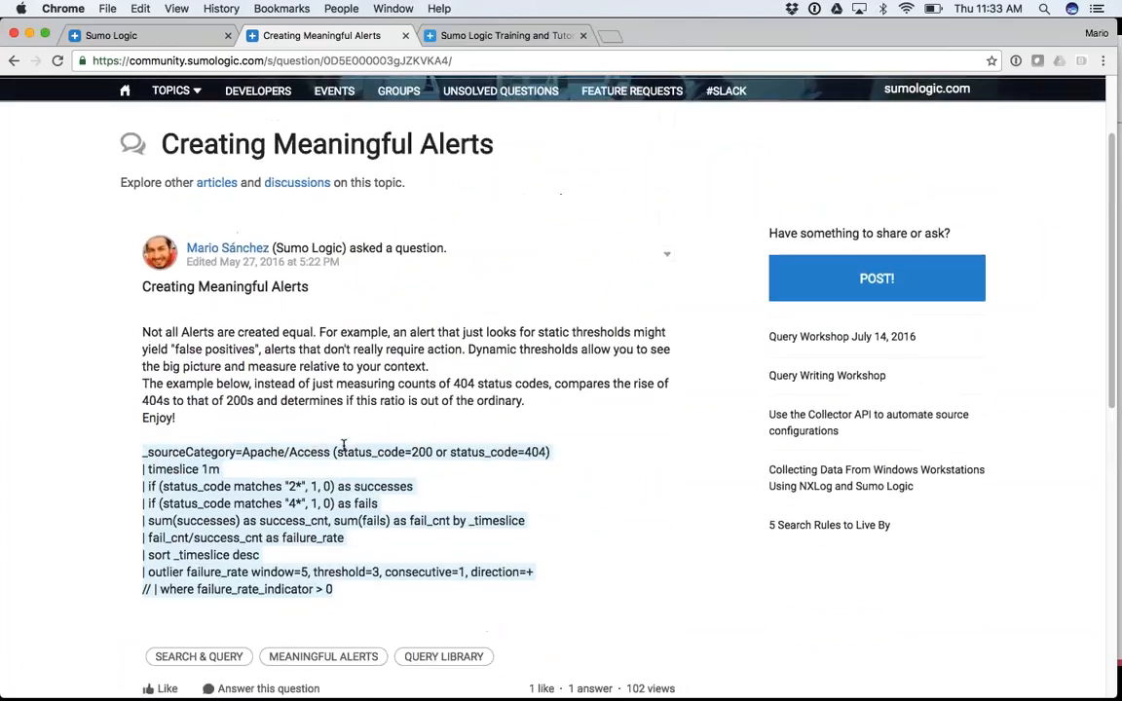
pyautogui.scroll(-2, 343, 448)
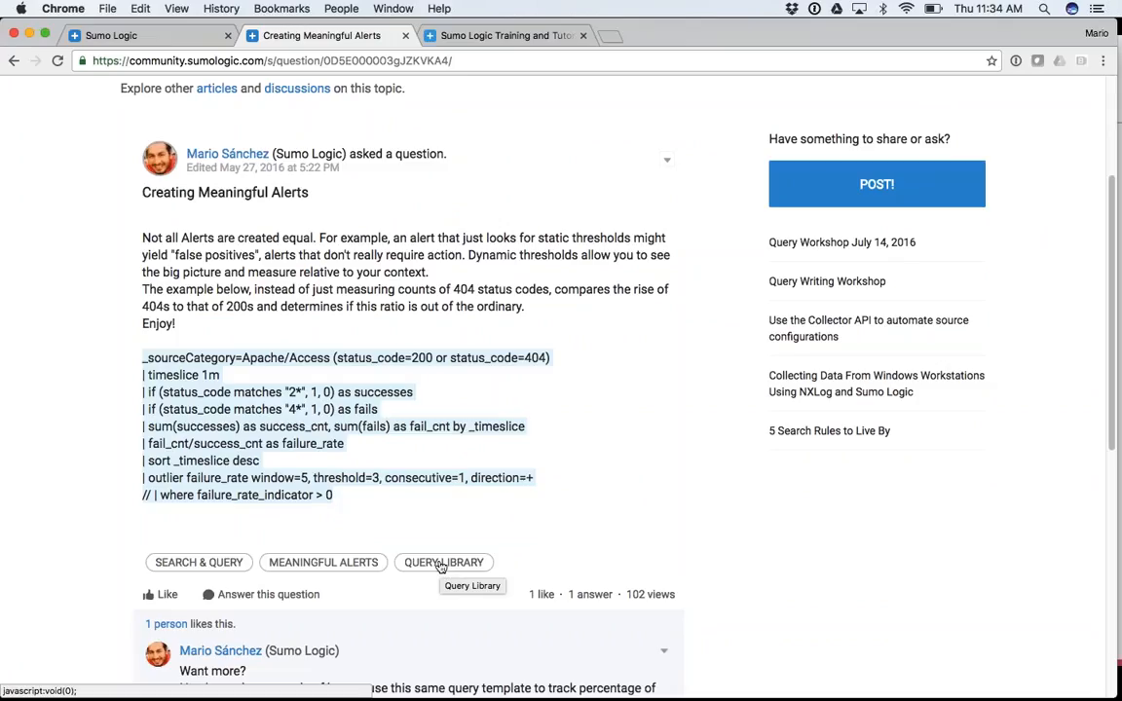
pyautogui.scroll(5, 292, 390)
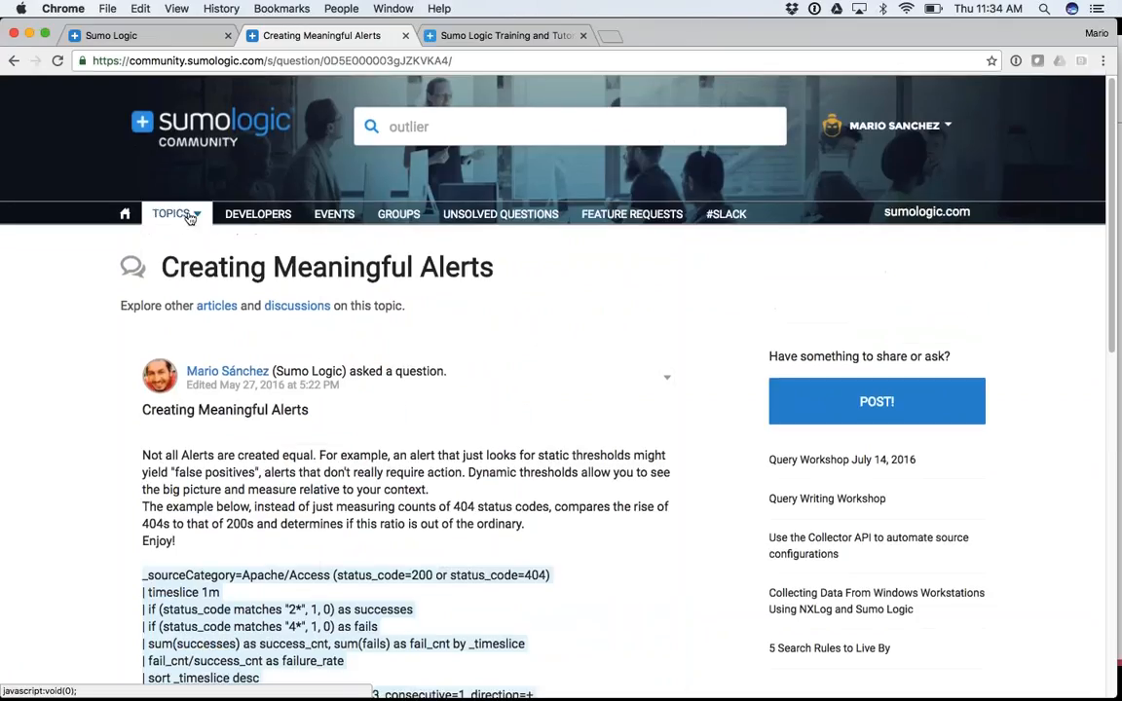
# Open the Query Library community topic and scroll through its posts
pyautogui.click(190, 215)
pyautogui.click(193, 310)
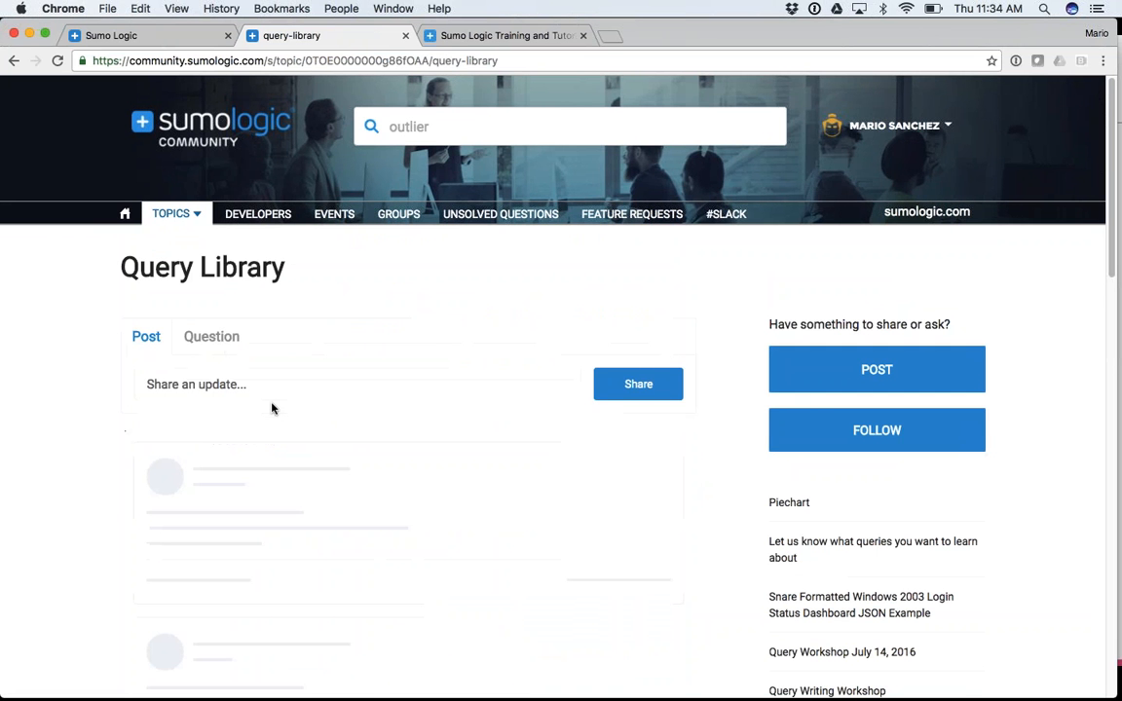
pyautogui.scroll(-8, 272, 409)
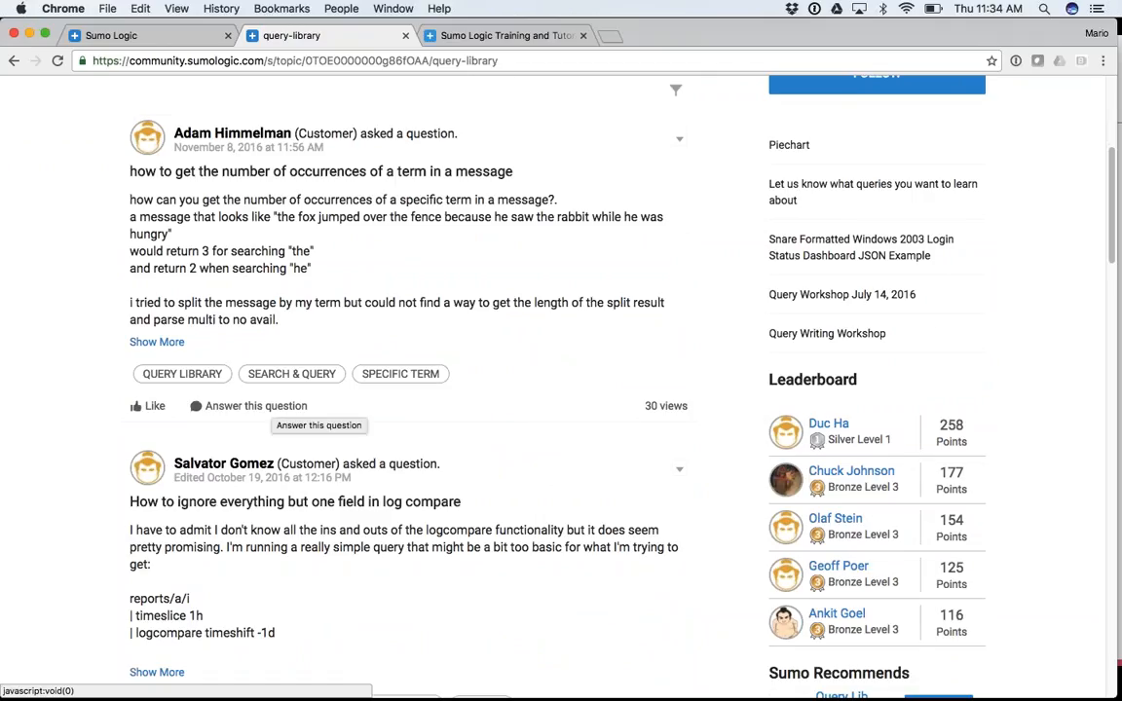
pyautogui.scroll(-4, 283, 366)
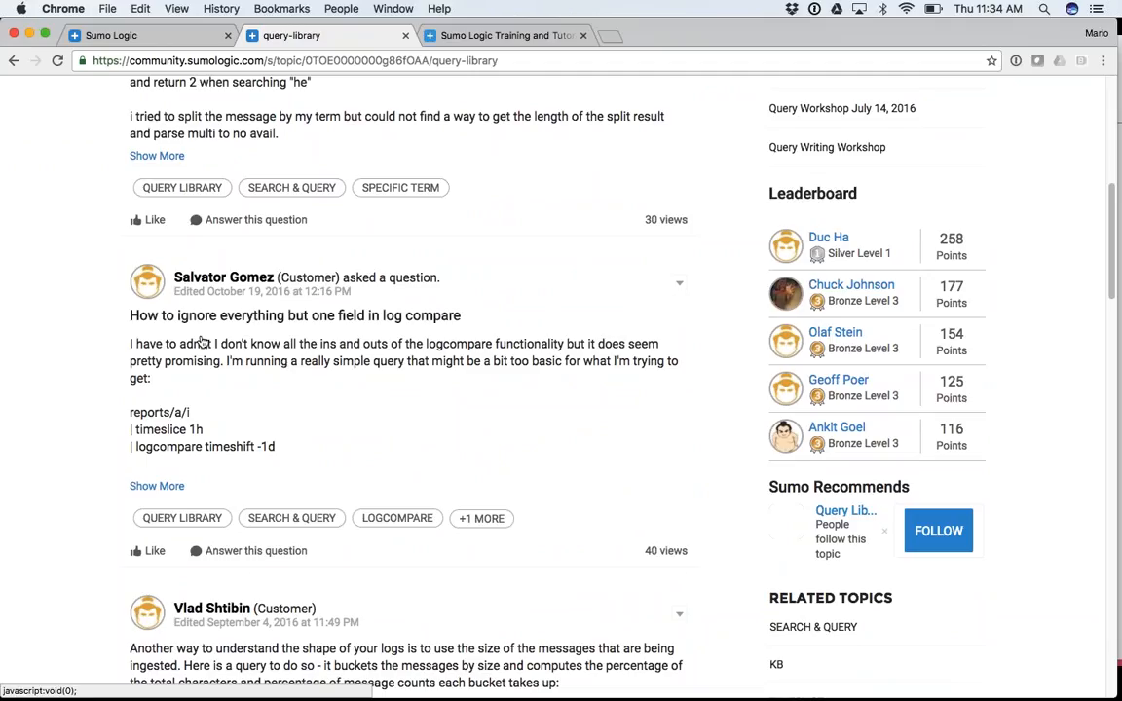
pyautogui.scroll(-1, 202, 343)
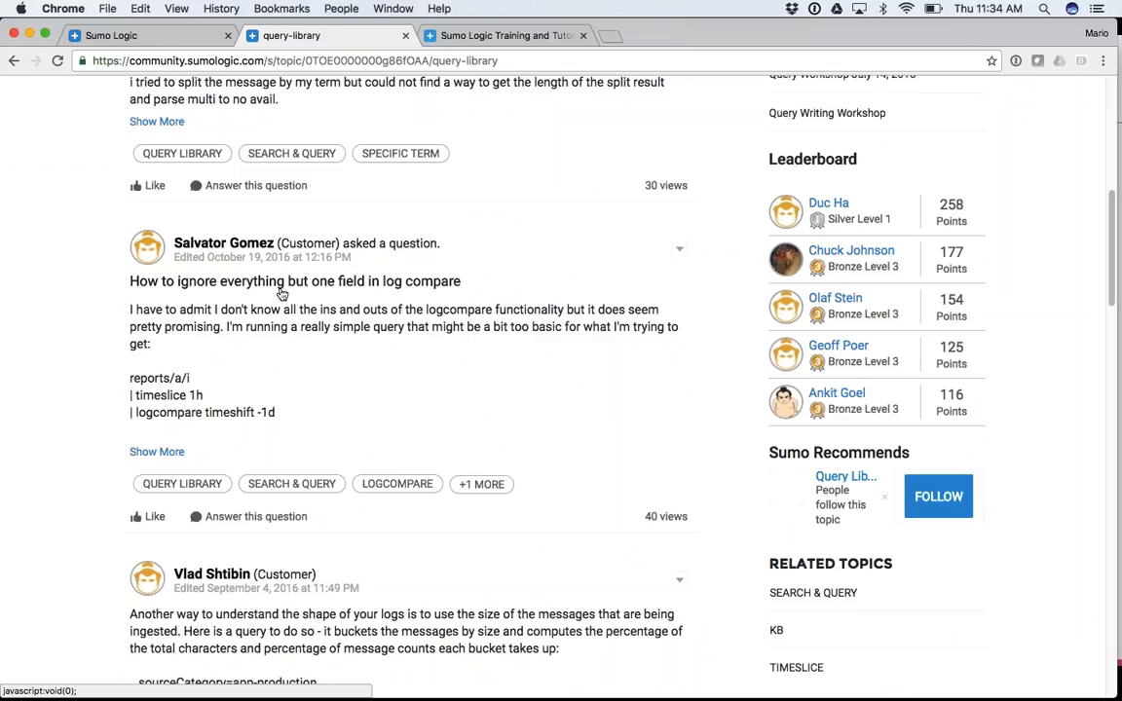
pyautogui.scroll(-1, 310, 310)
pyautogui.scroll(-1, 312, 309)
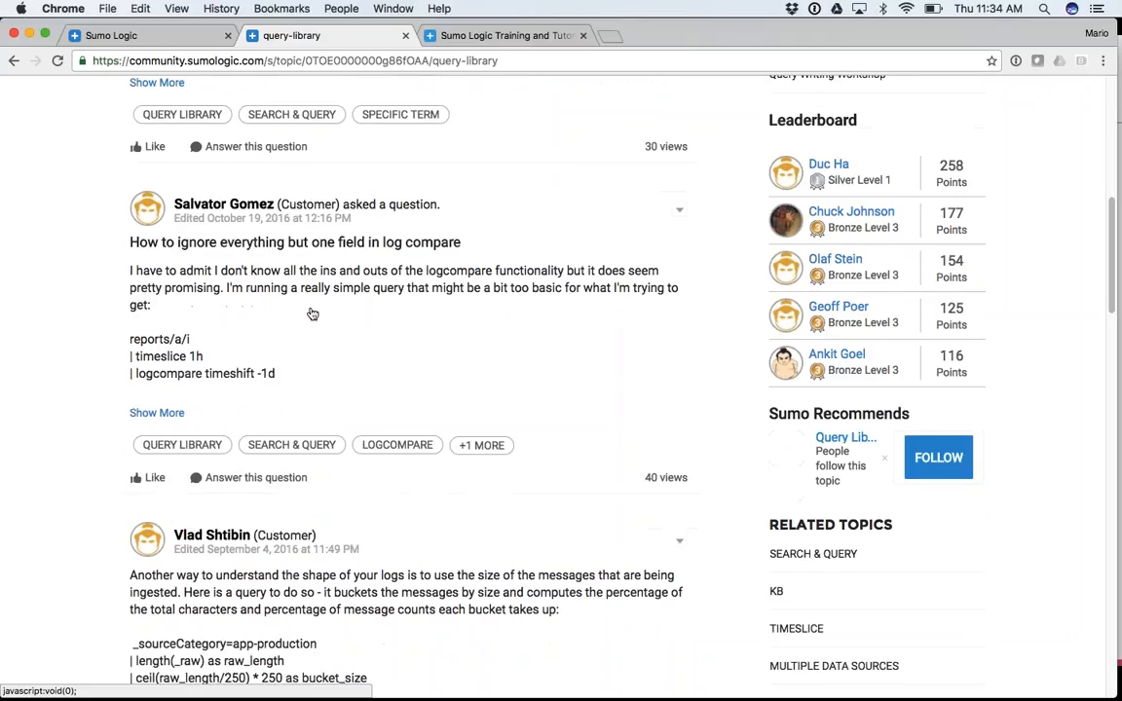
pyautogui.scroll(-5, 170, 329)
pyautogui.scroll(-1, 195, 370)
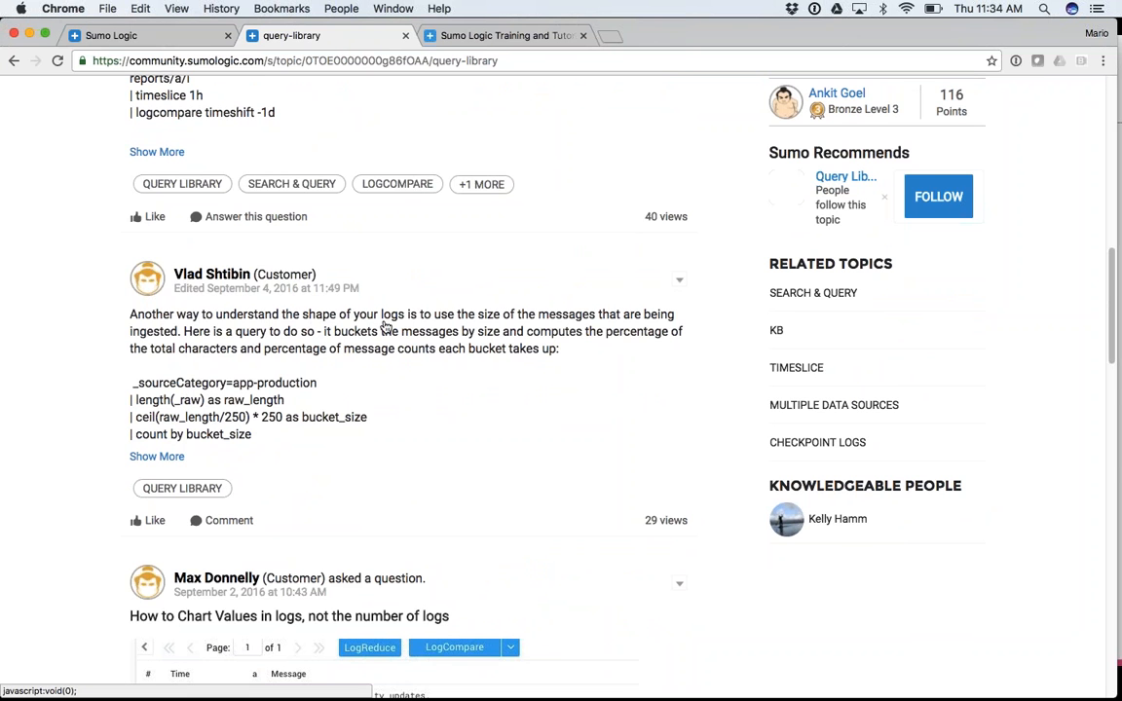
pyautogui.scroll(-10, 491, 326)
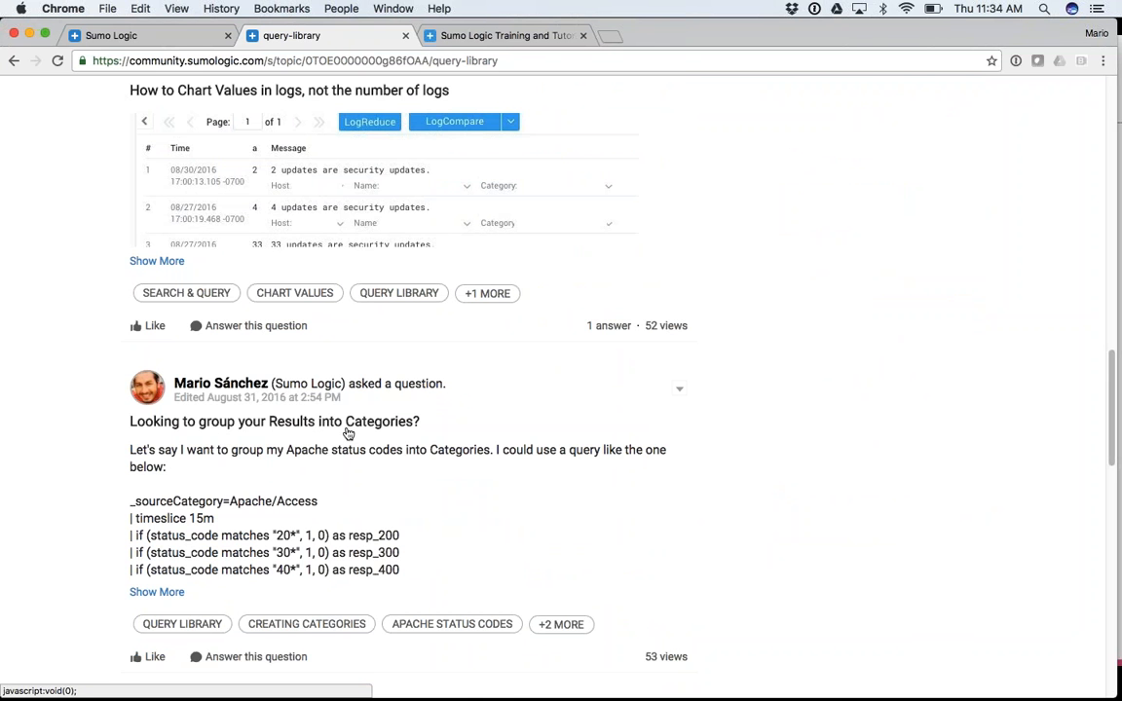
# Return to the slideshow and advance to the final Thank you! slide
pyautogui.scroll(15, 348, 434)
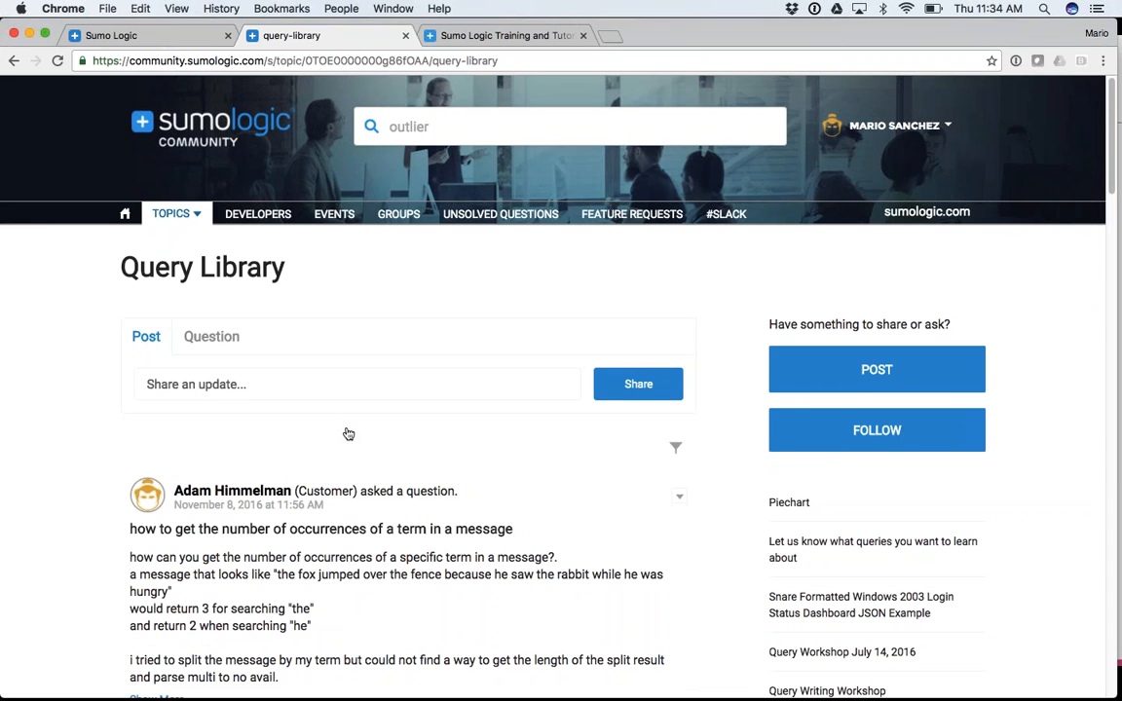
pyautogui.press('super+Tab')
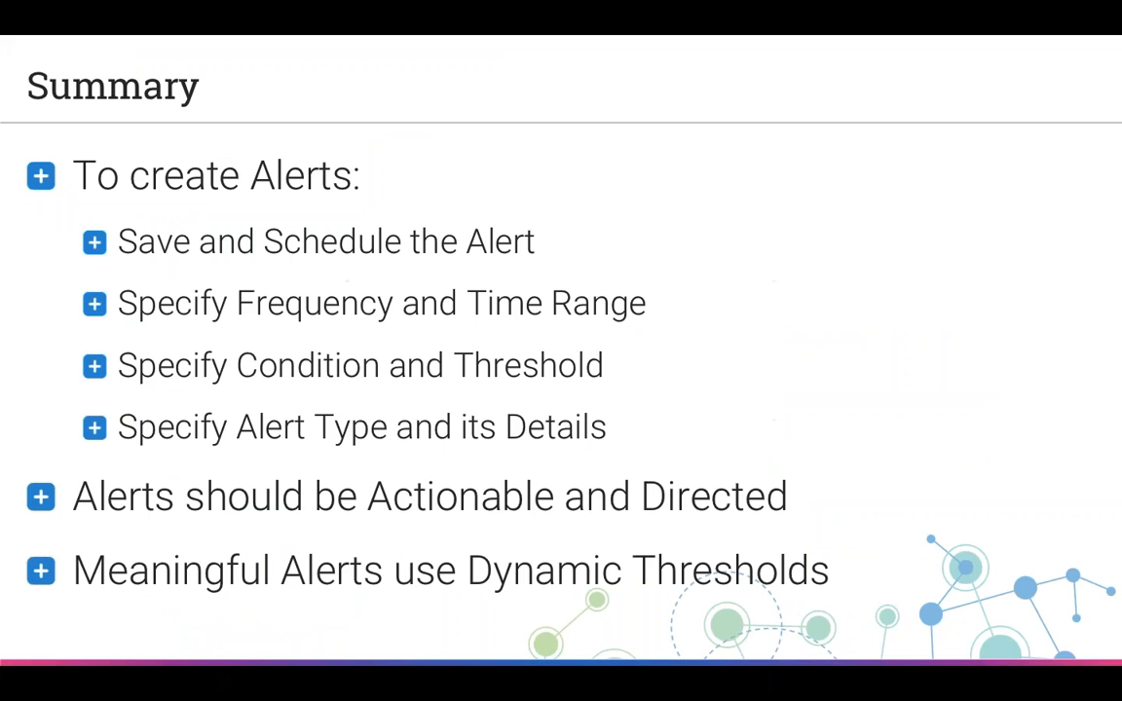
pyautogui.press('Right')
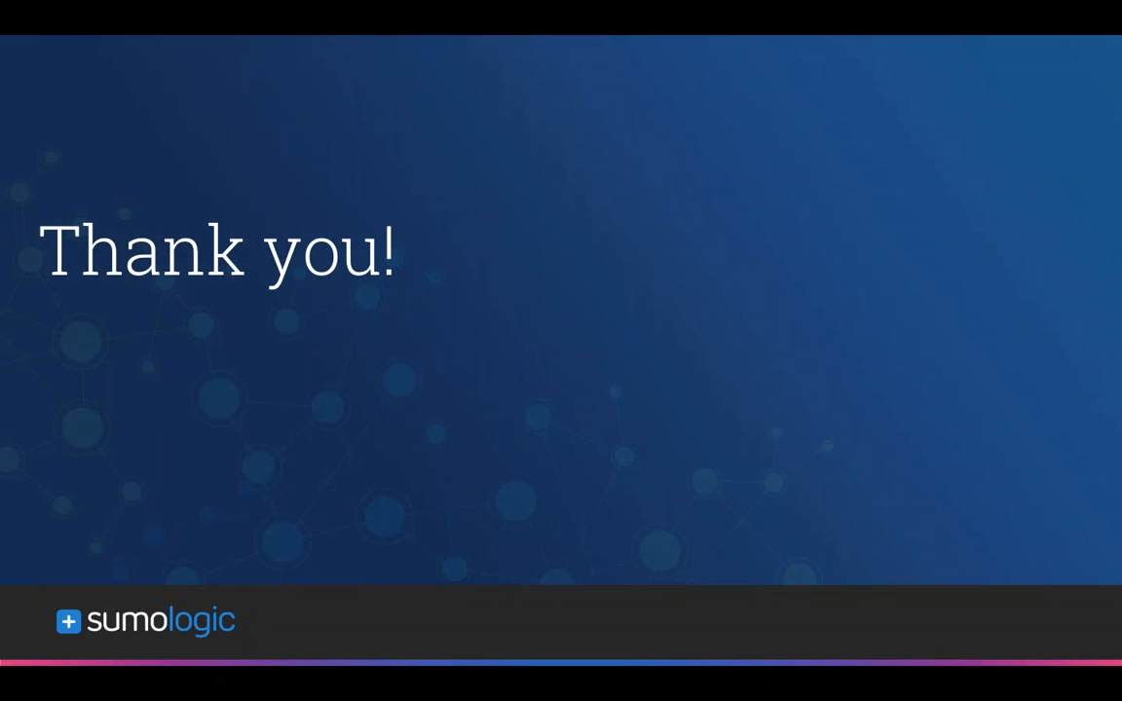